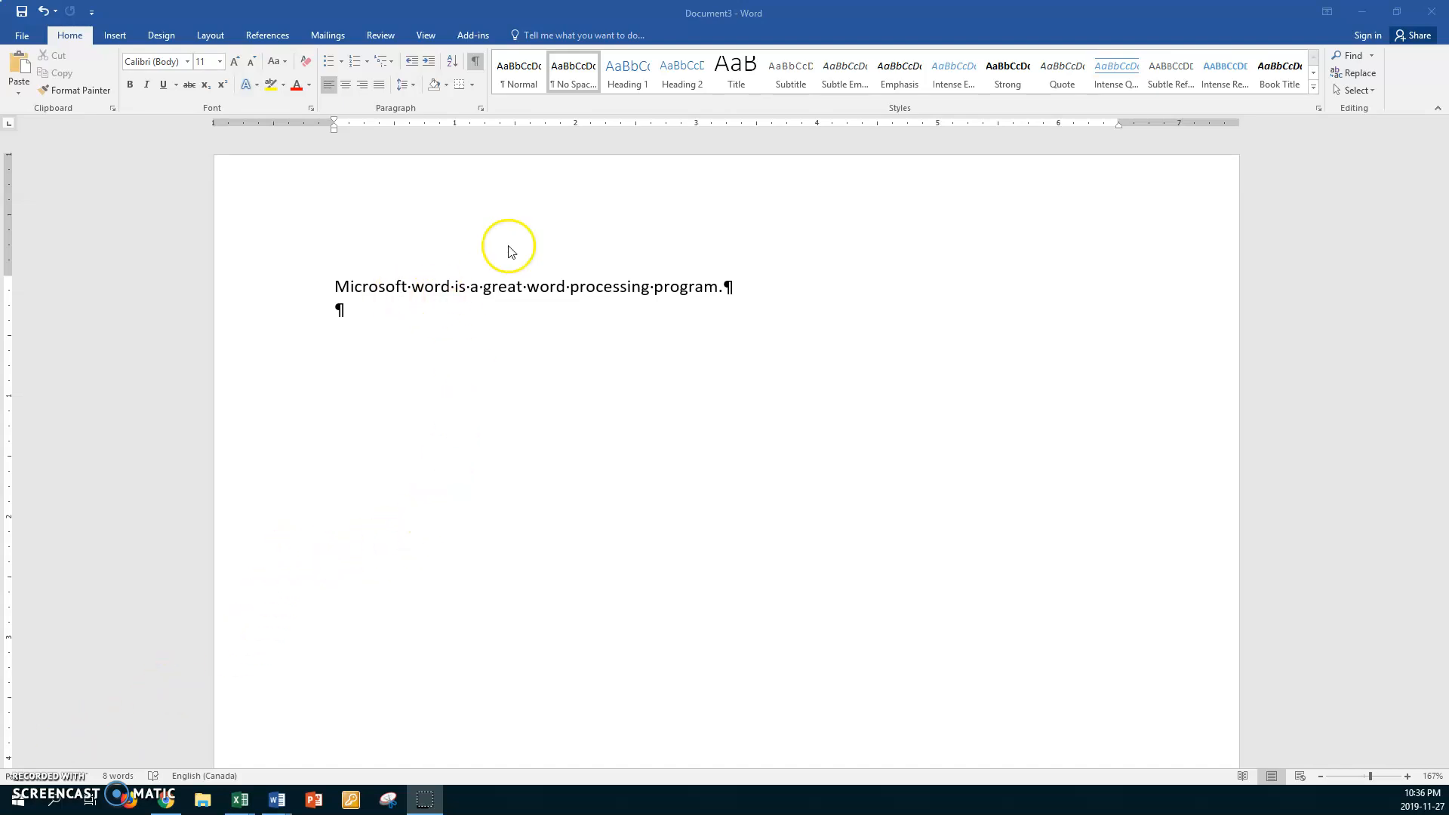
# Capitalize the first "word" in the sentence so it reads "Microsoft Word"
pyautogui.click(424, 286)
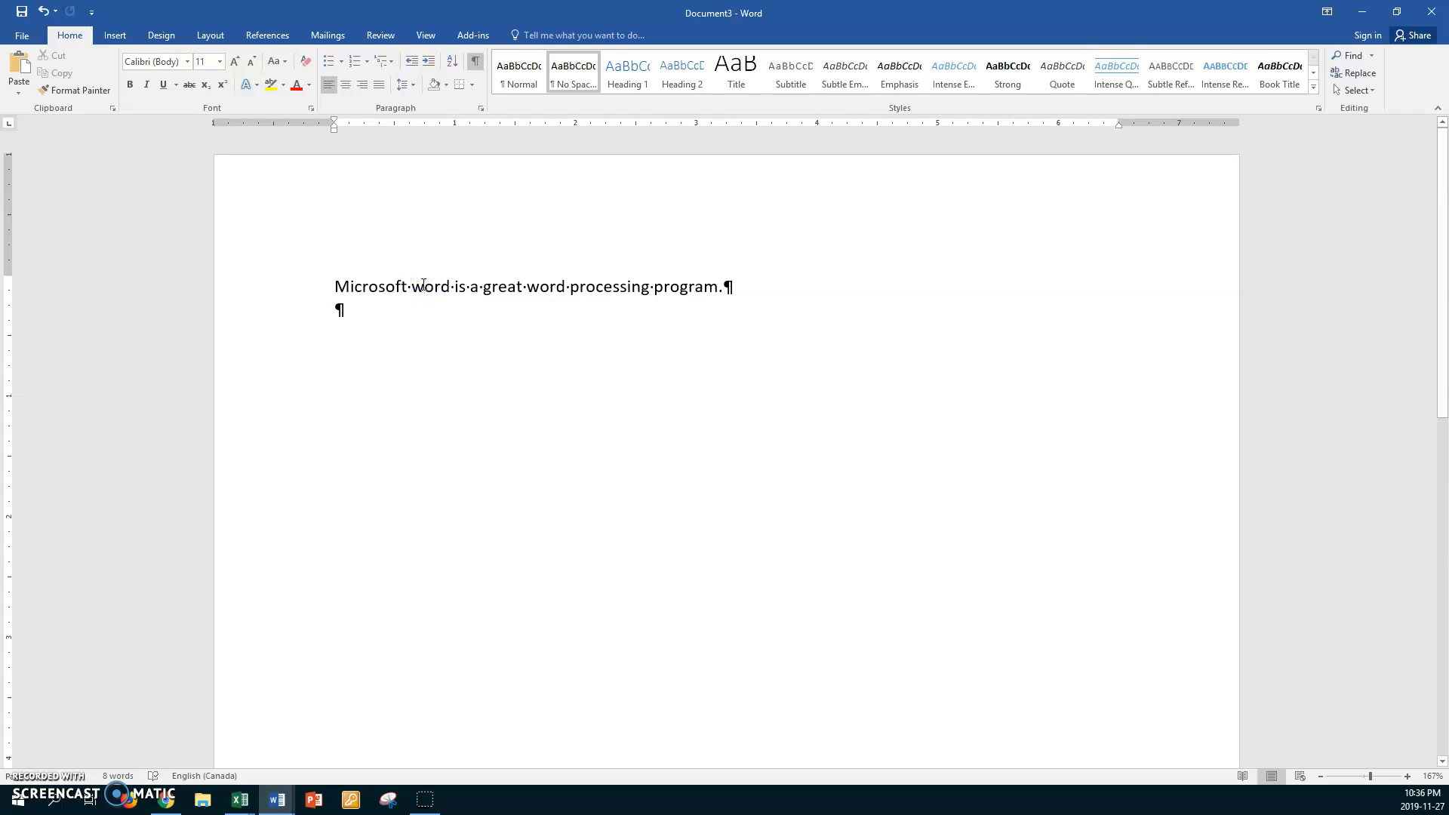
pyautogui.press('BackSpace')
pyautogui.write('W')
pyautogui.click(382, 298)
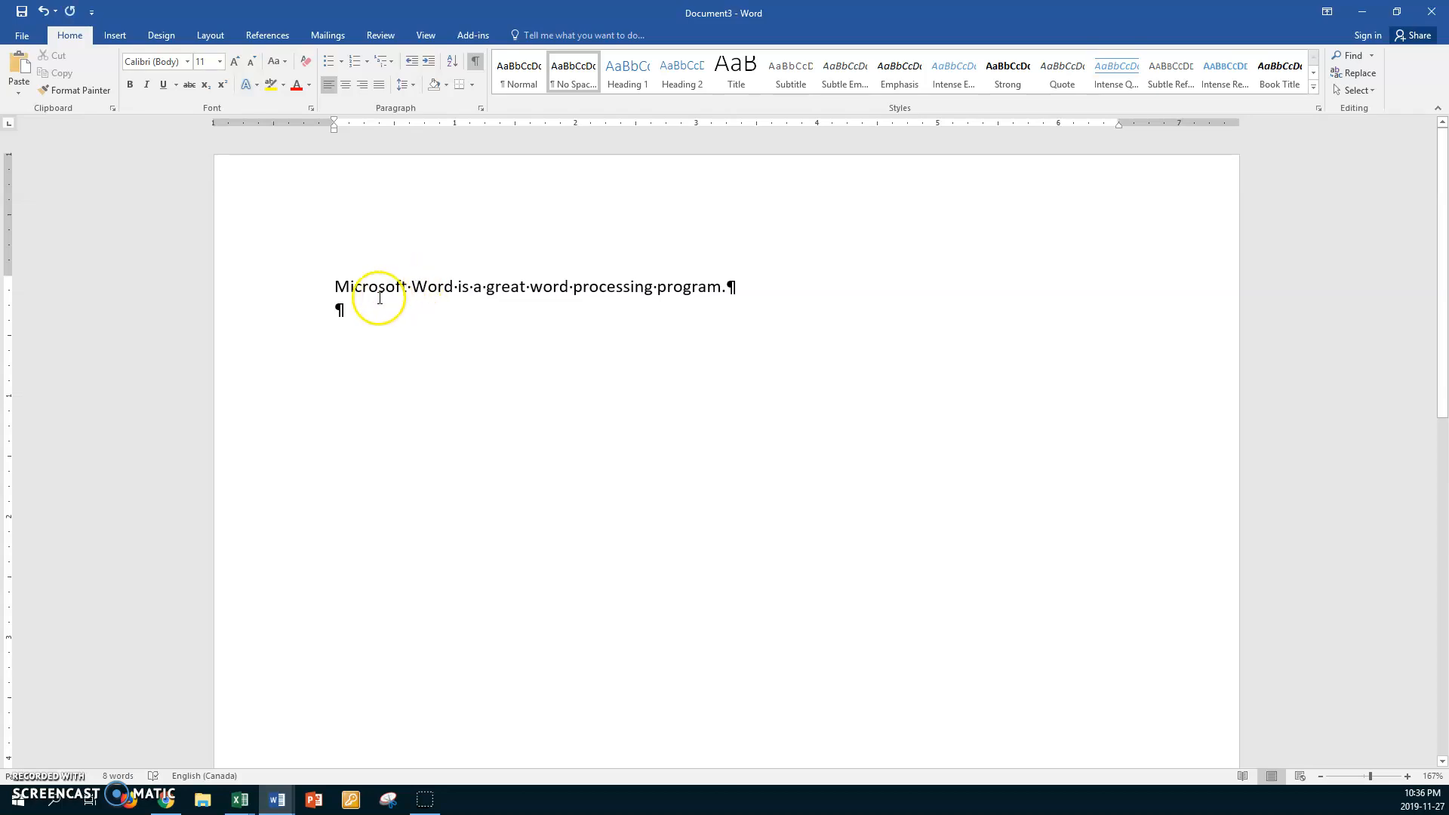
pyautogui.click(433, 301)
pyautogui.click(746, 305)
# Make the whole Microsoft Word sentence bold and add an extra blank line beneath it
pyautogui.click(283, 293)
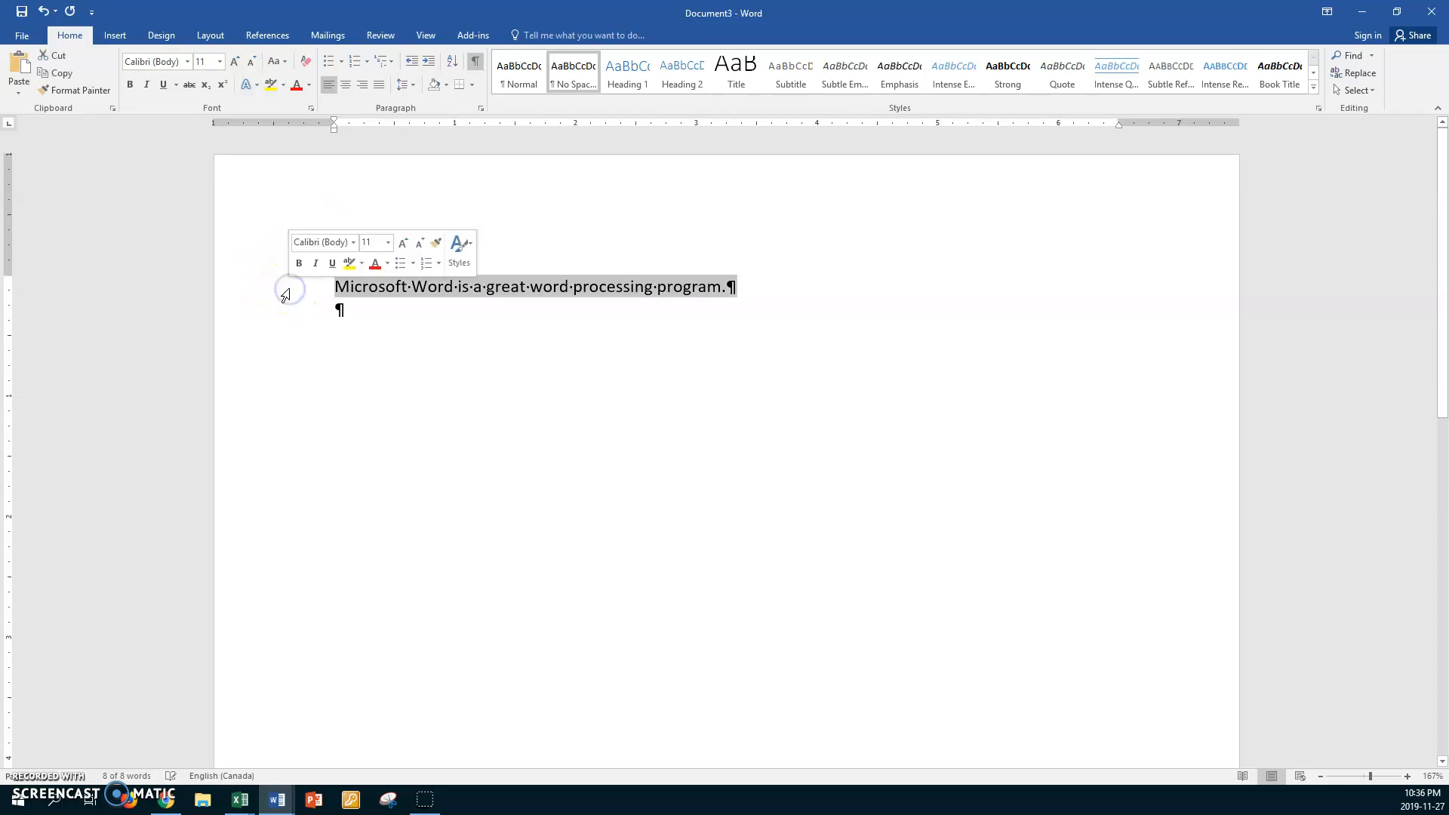
pyautogui.hotkey('ctrl', 'b')
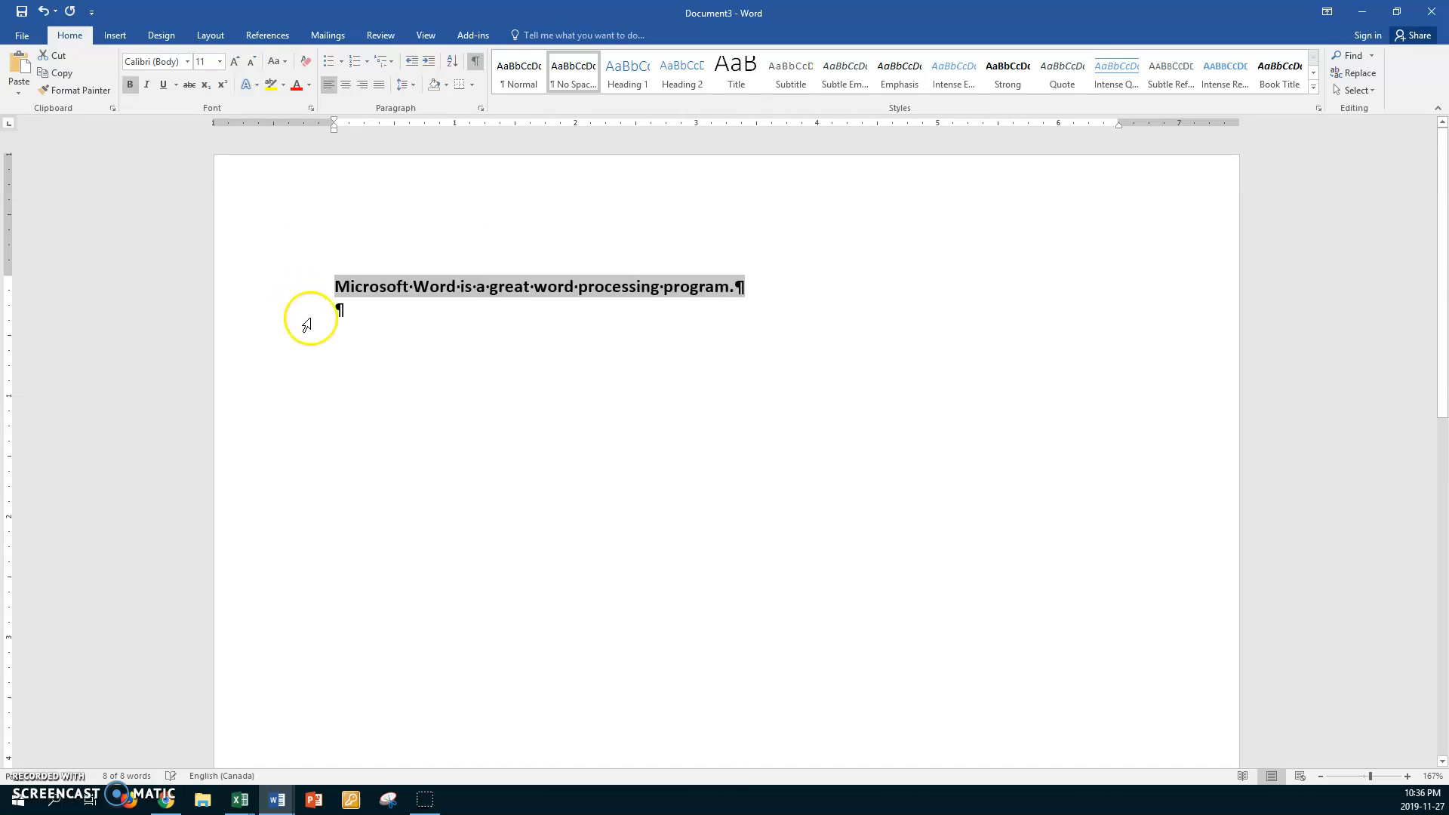
pyautogui.click(357, 320)
pyautogui.press('Return')
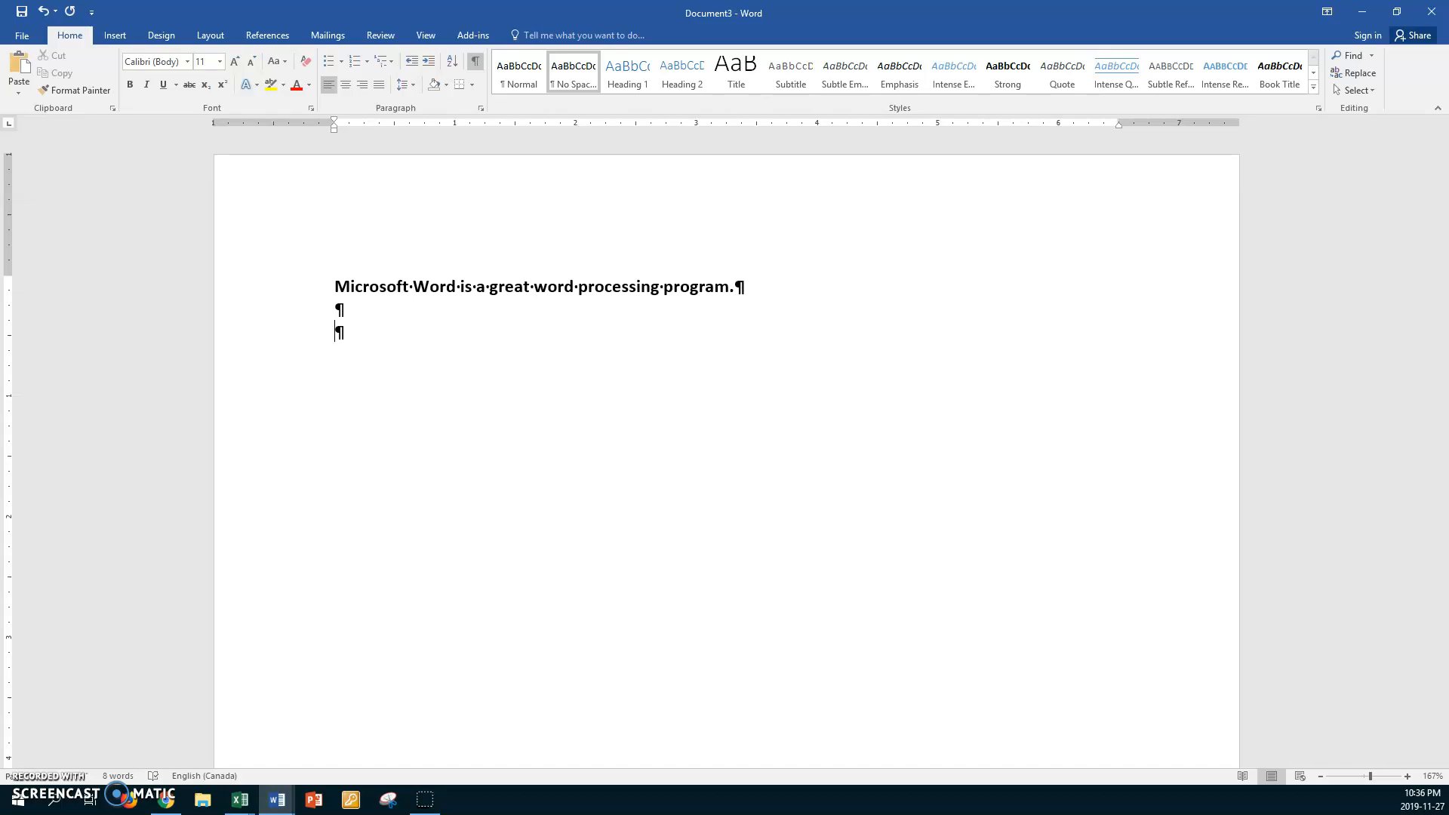
# Start saving the document and browse to the Work1 folder inside File Management on the data (D:) drive
pyautogui.click(23, 36)
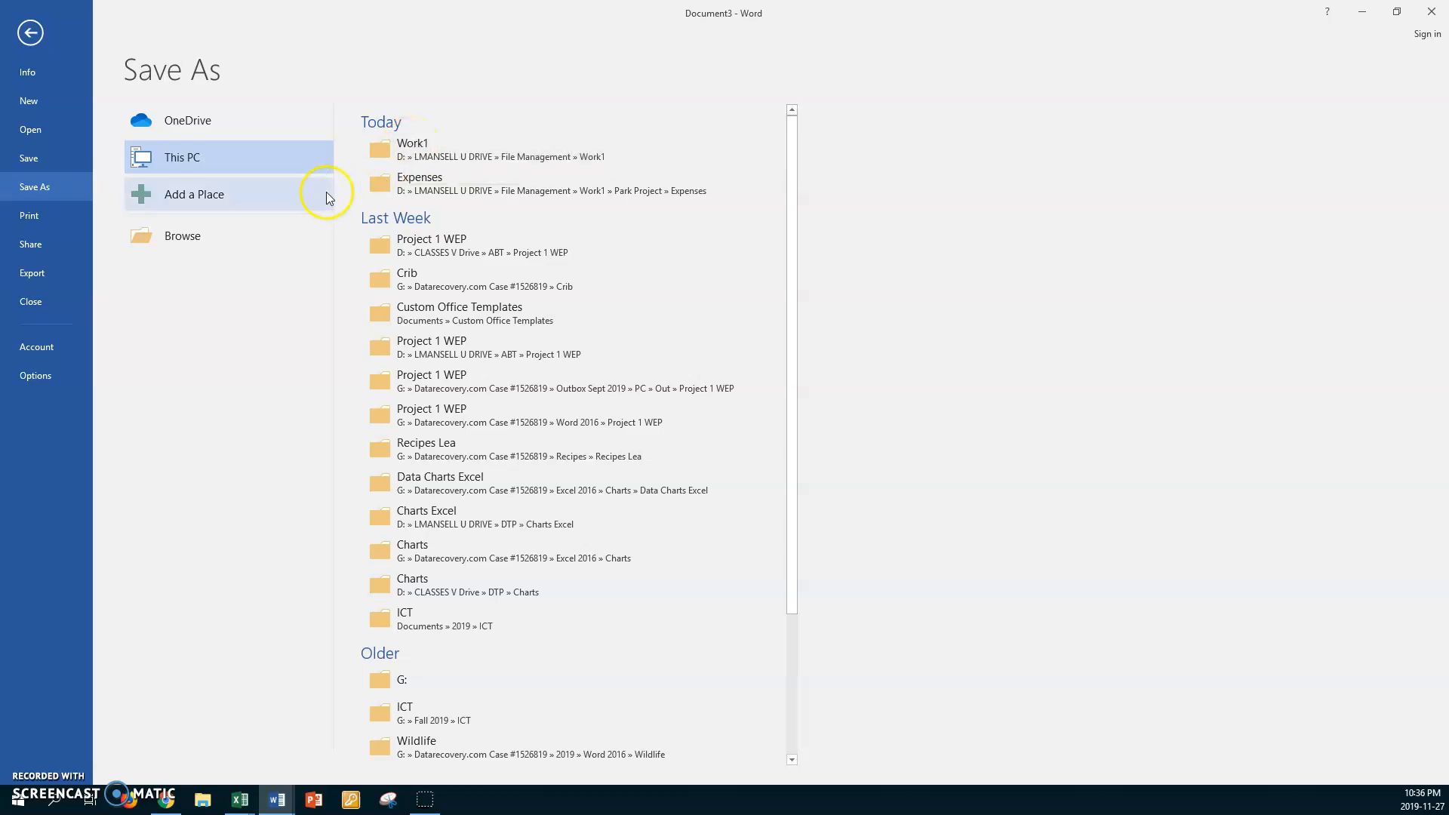
pyautogui.click(183, 238)
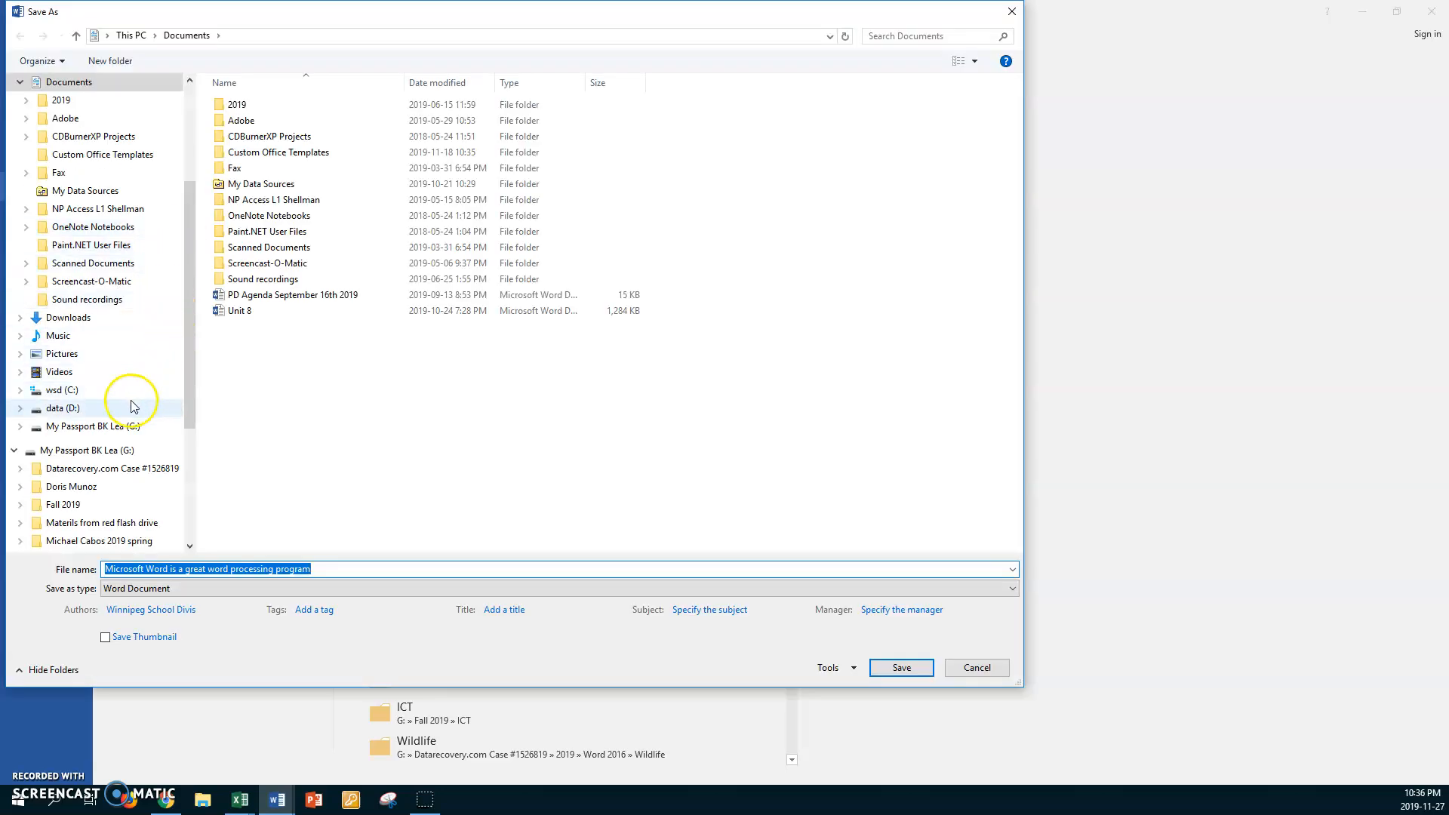
pyautogui.click(67, 409)
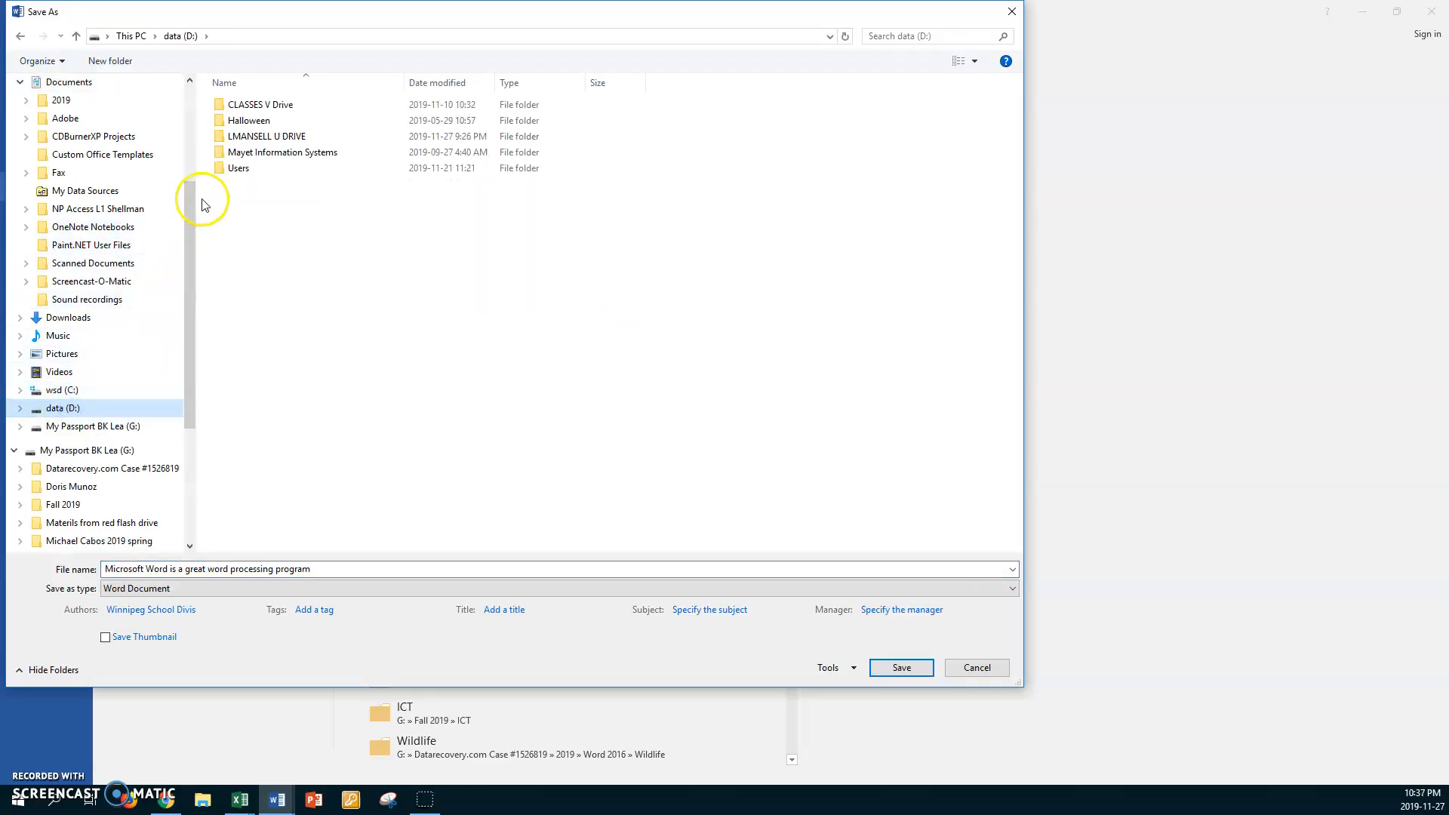
pyautogui.doubleClick(223, 137)
pyautogui.doubleClick(224, 137)
pyautogui.doubleClick(228, 105)
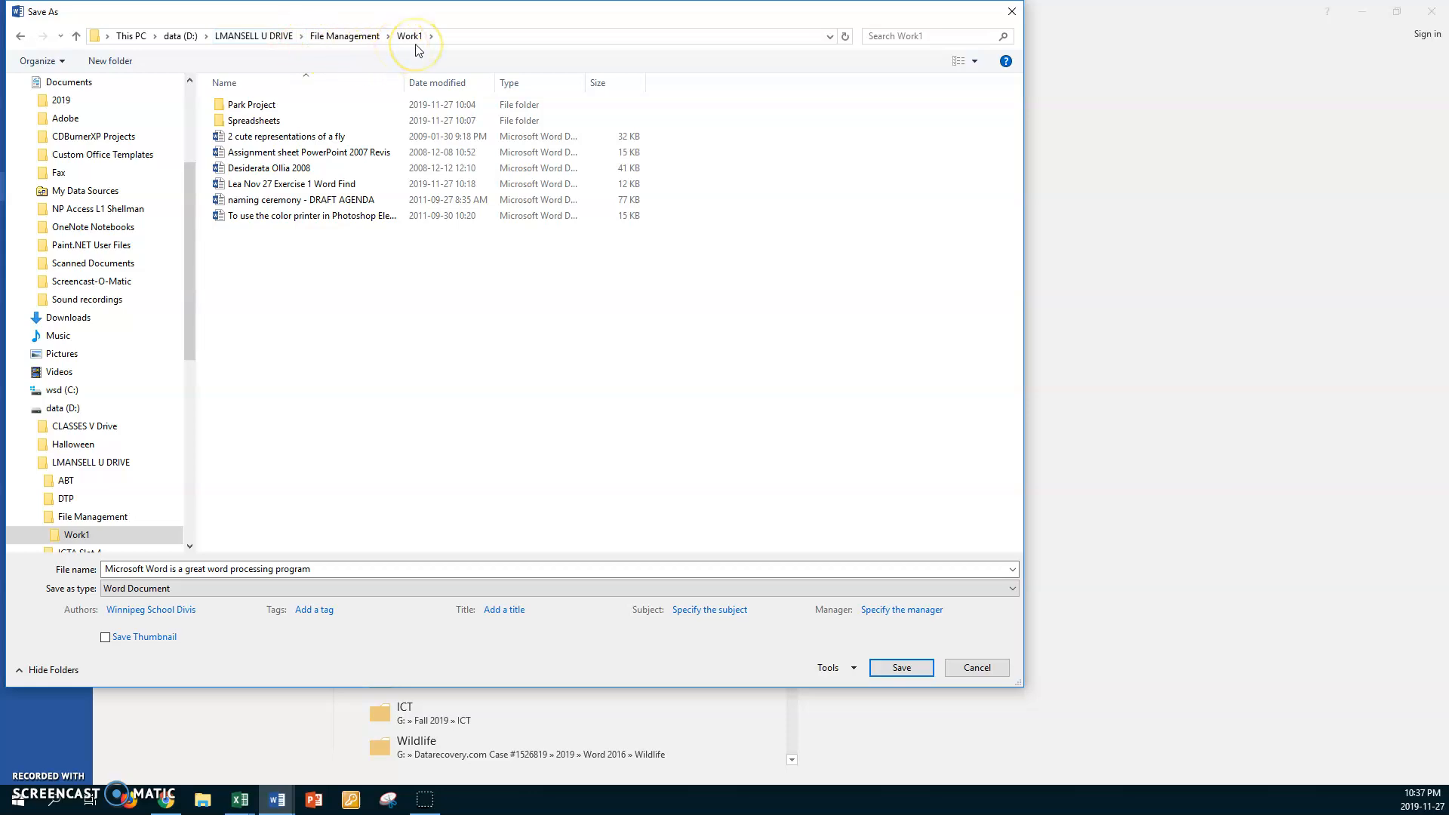
# Name the file with the author's first name followed by "Nov 27 Exercise 2 Word bold" and save it as a Word document
pyautogui.click(337, 569)
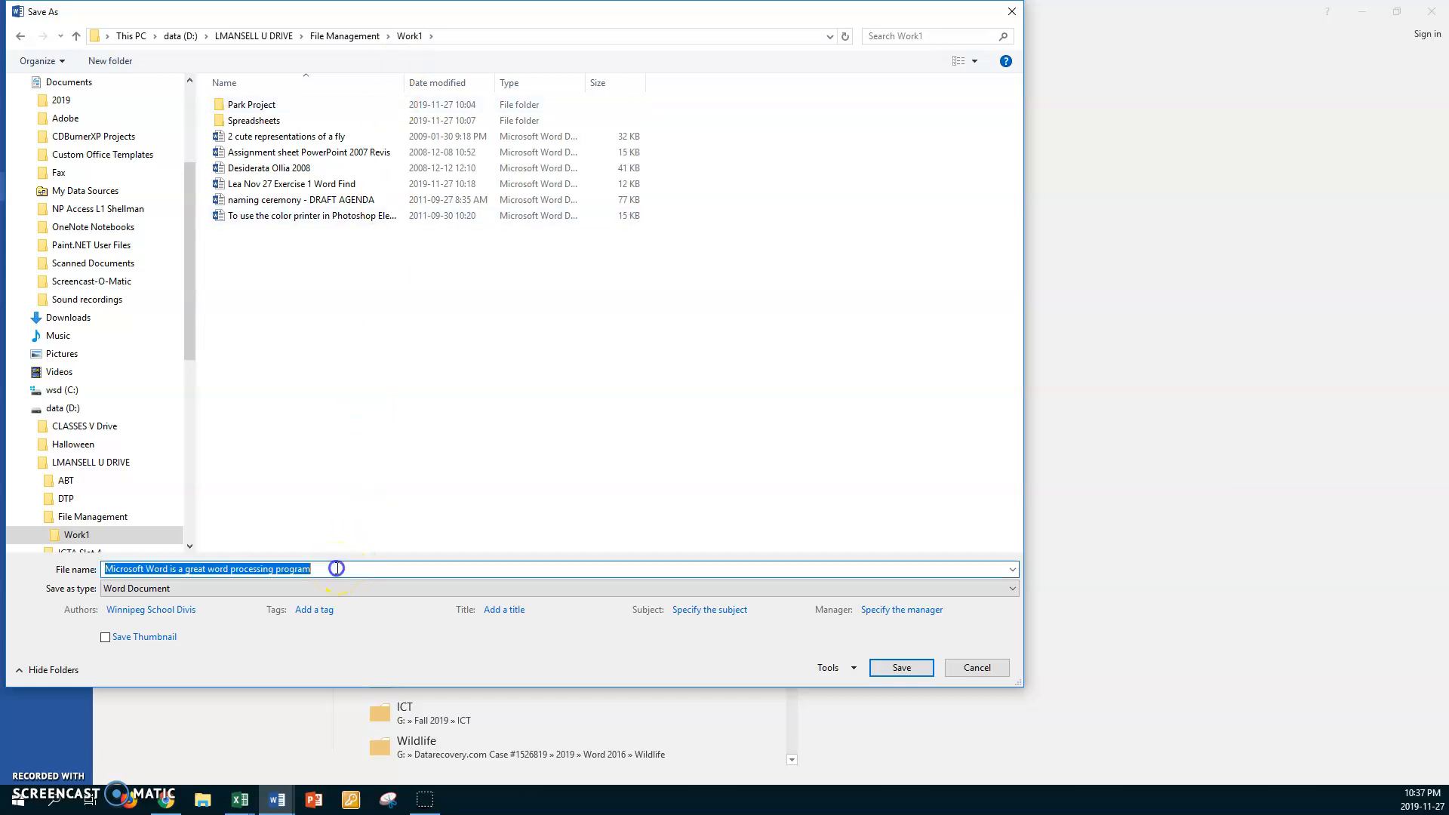
pyautogui.write('L')
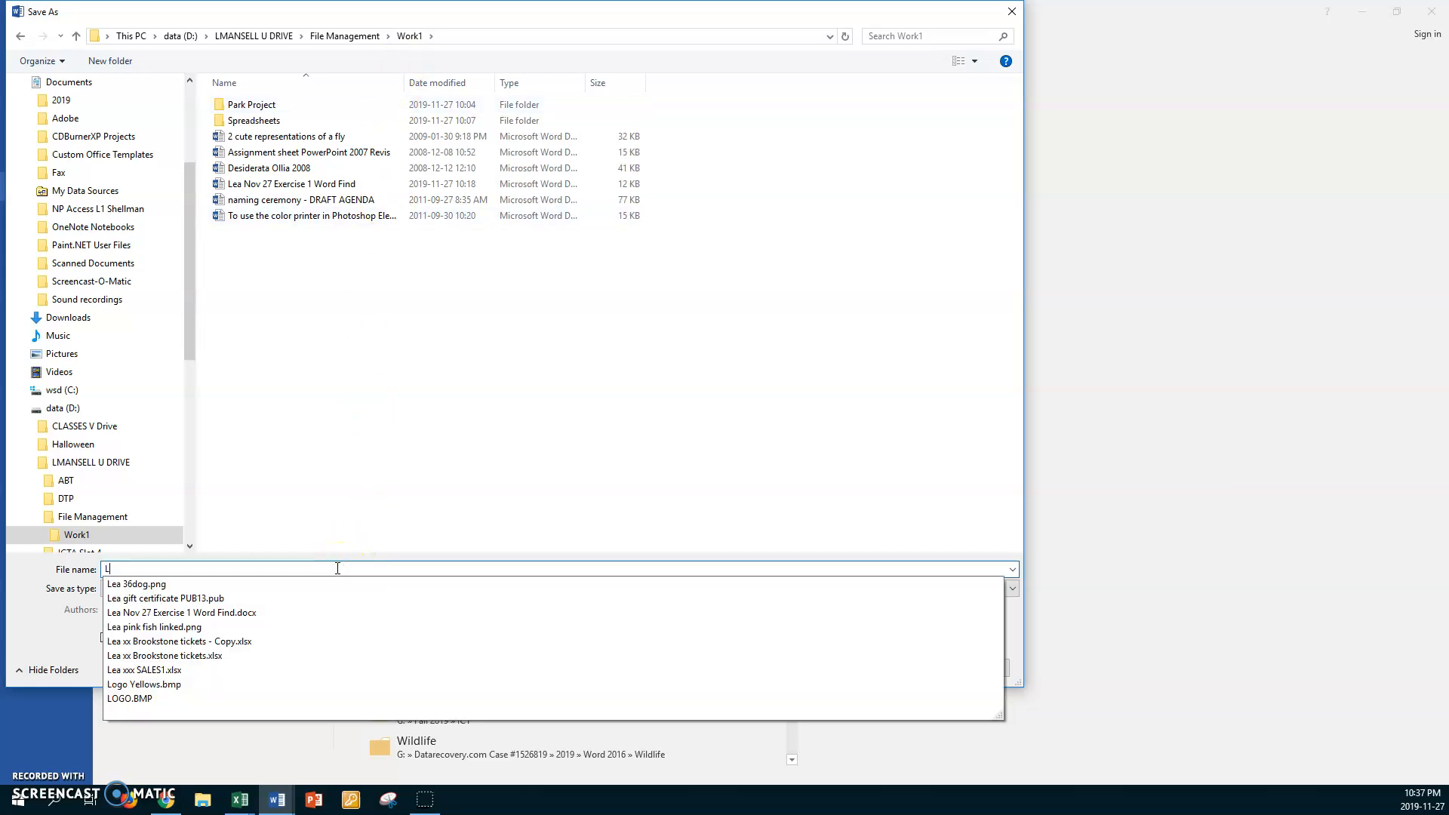
pyautogui.write('ea Nov 27')
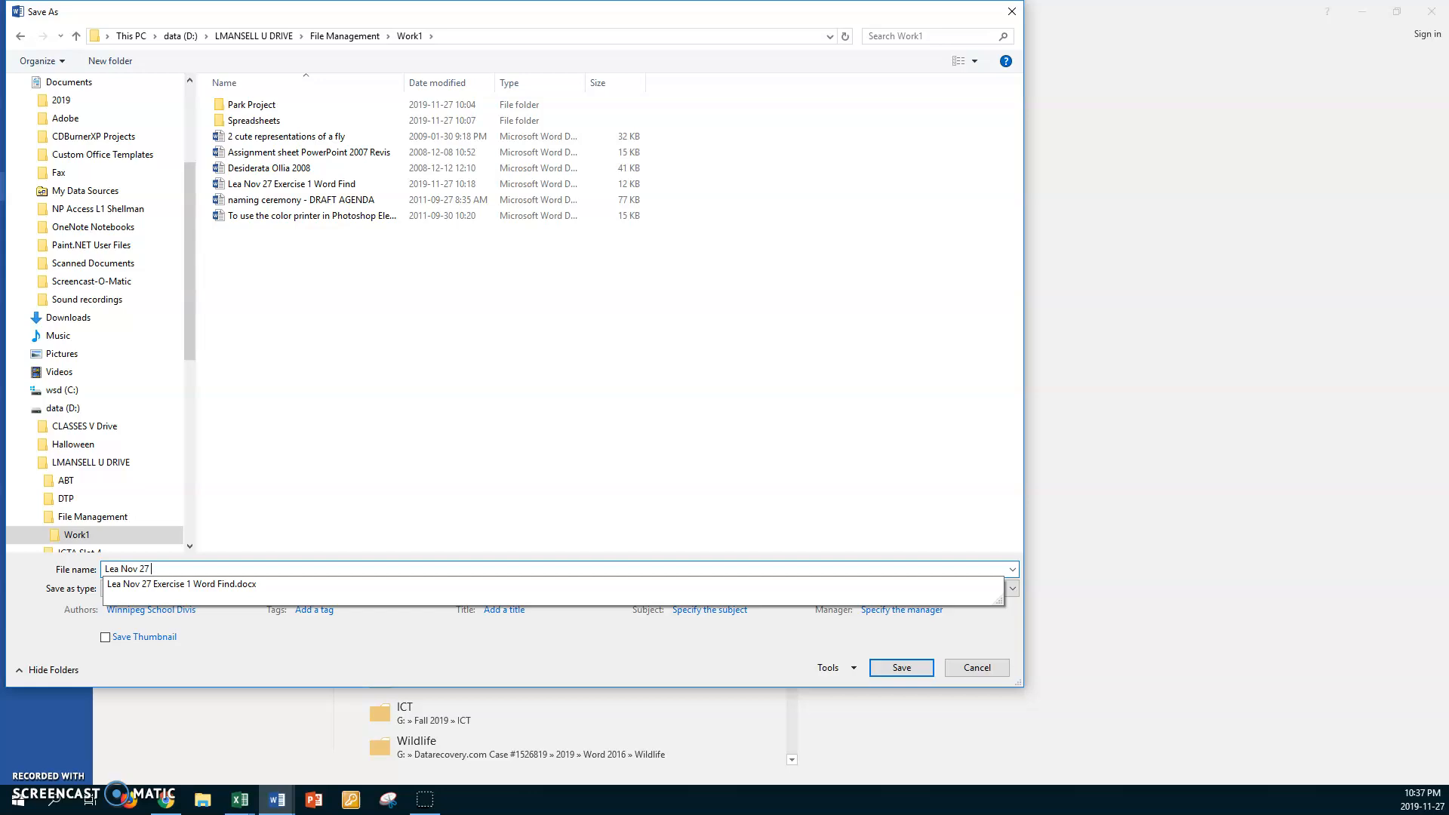
pyautogui.write(' Exercise 2')
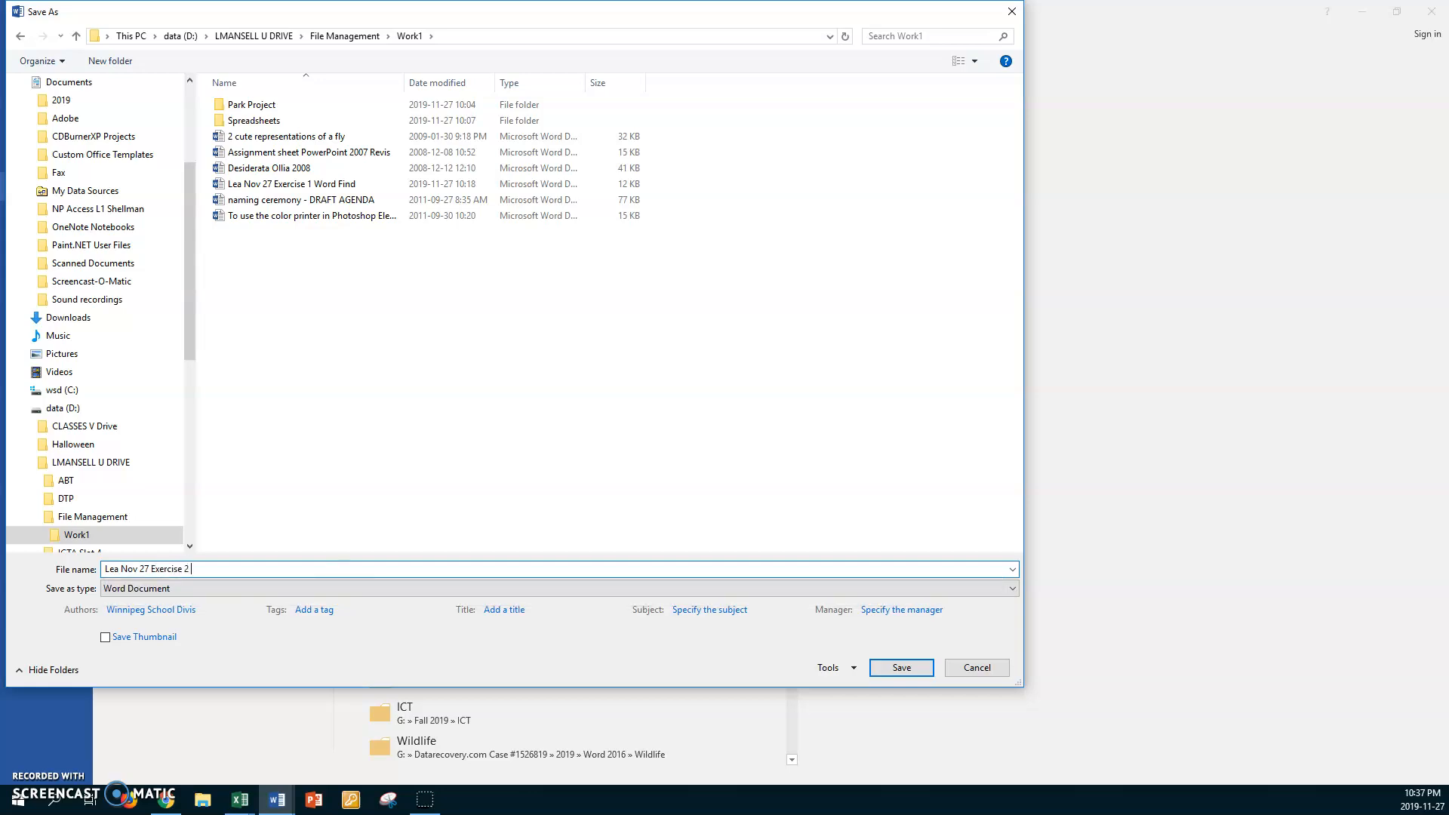
pyautogui.write(' Word bold')
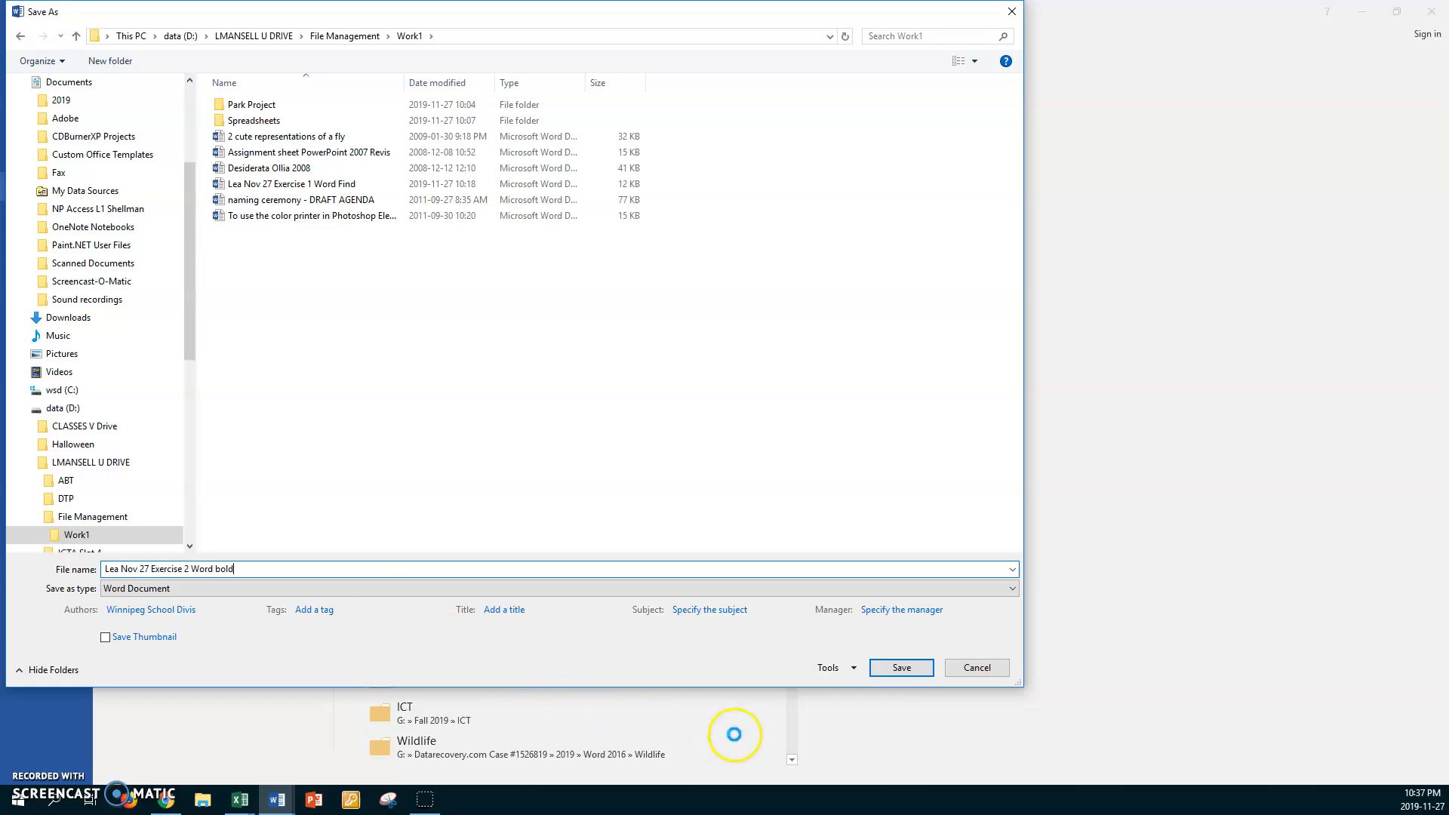
pyautogui.click(895, 669)
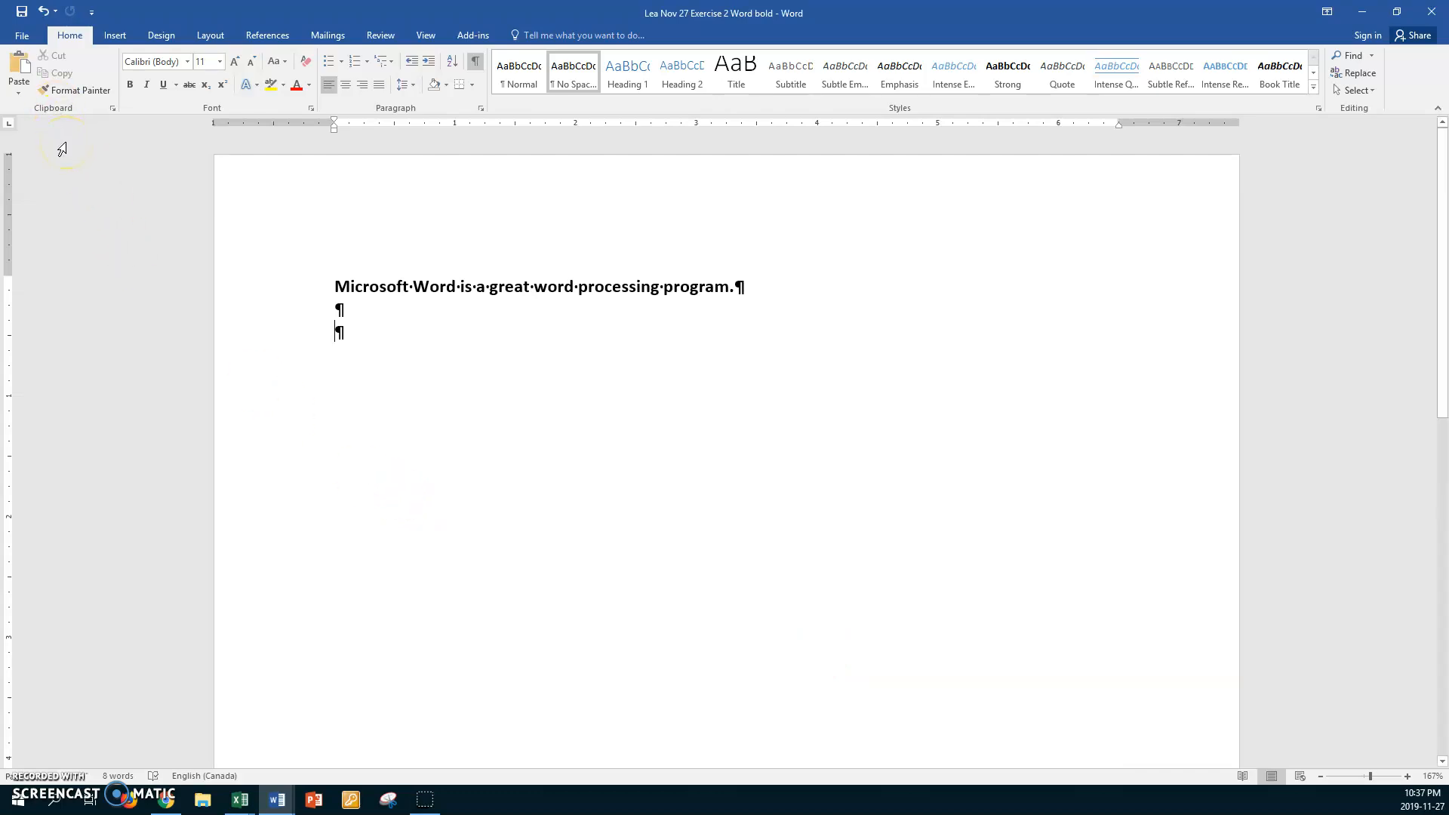
# Close the saved document and bring up the open Document4 in Word
pyautogui.hotkey('alt', 'F4')
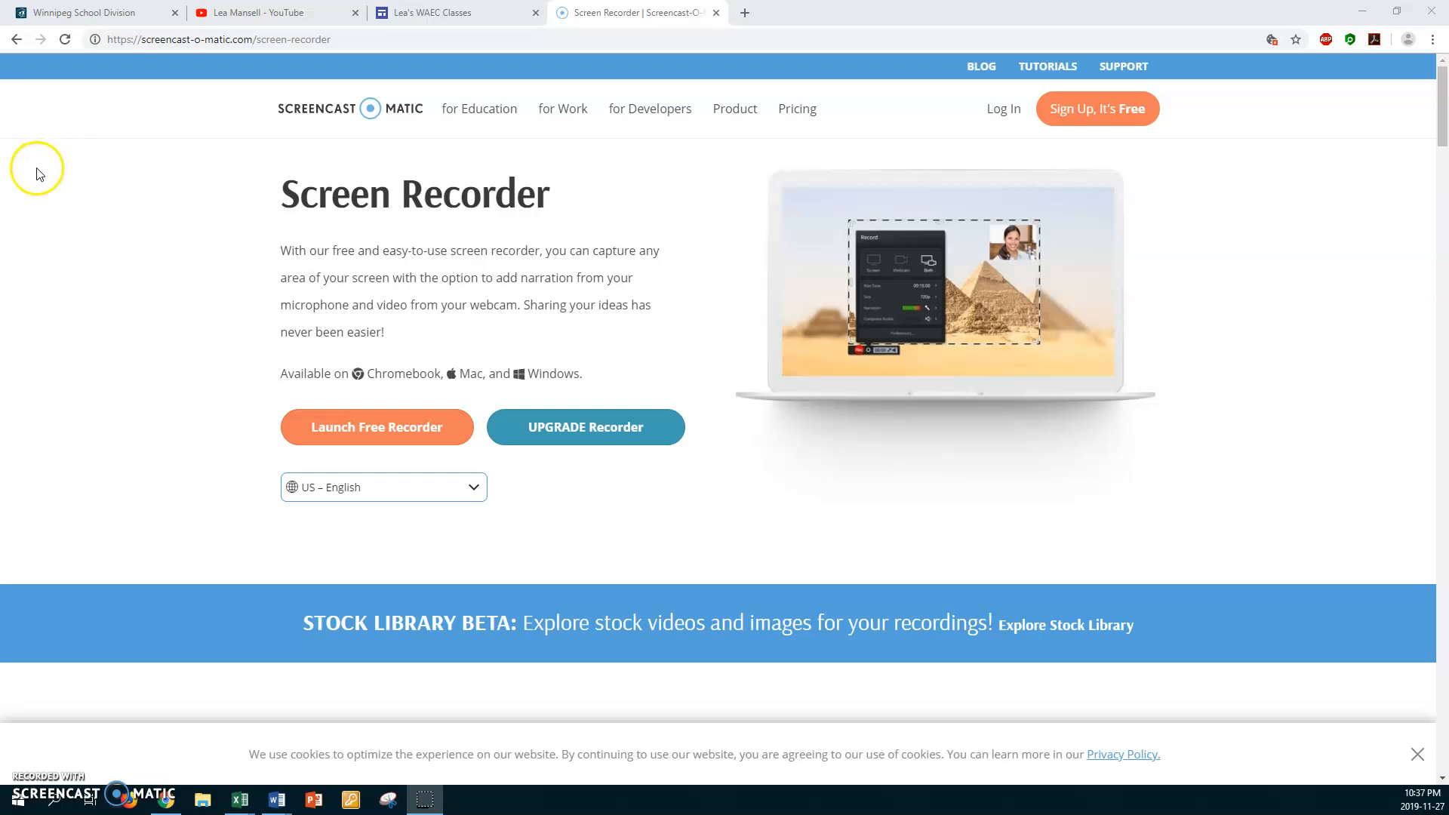
pyautogui.click(277, 800)
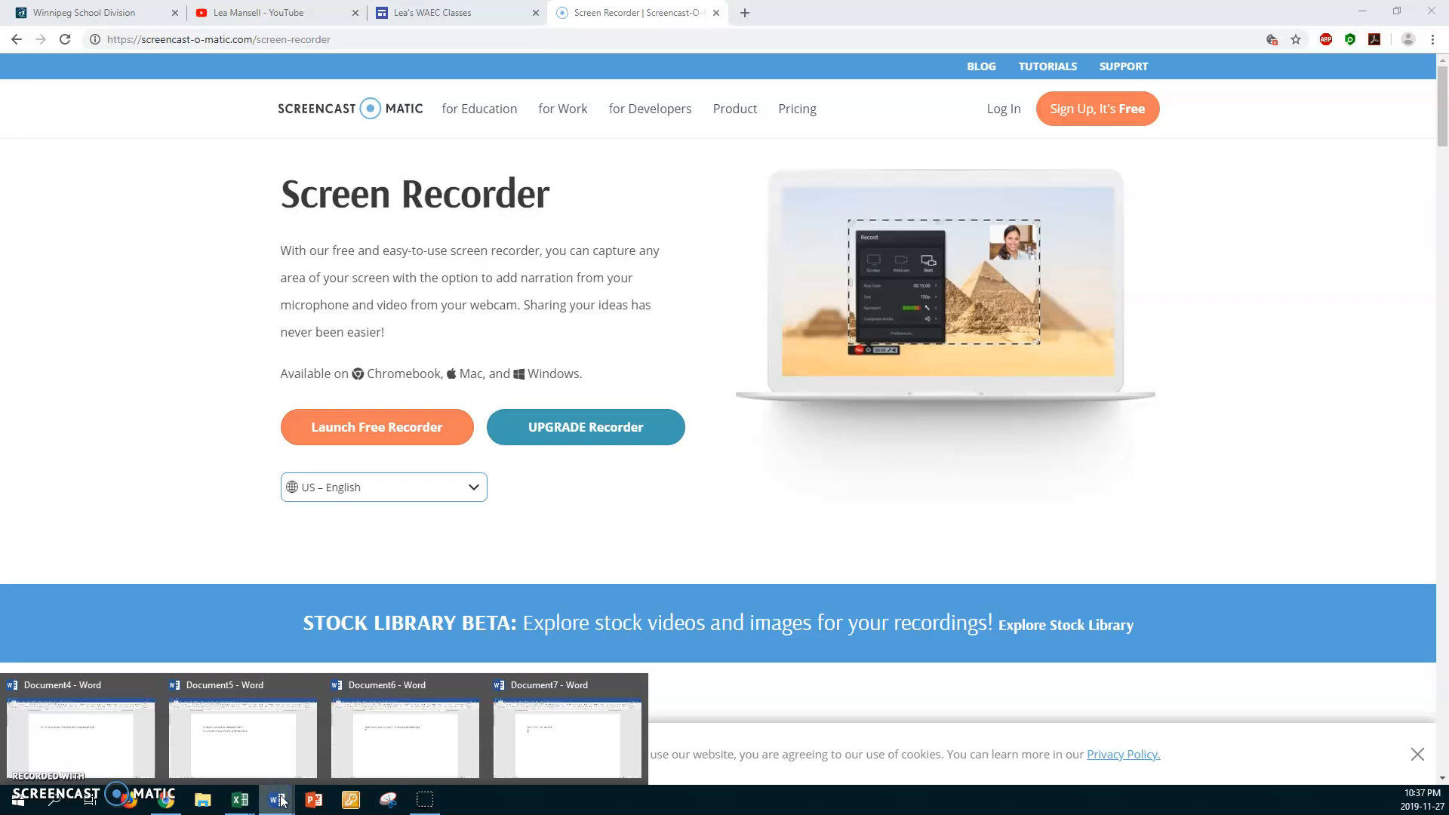
pyautogui.click(120, 738)
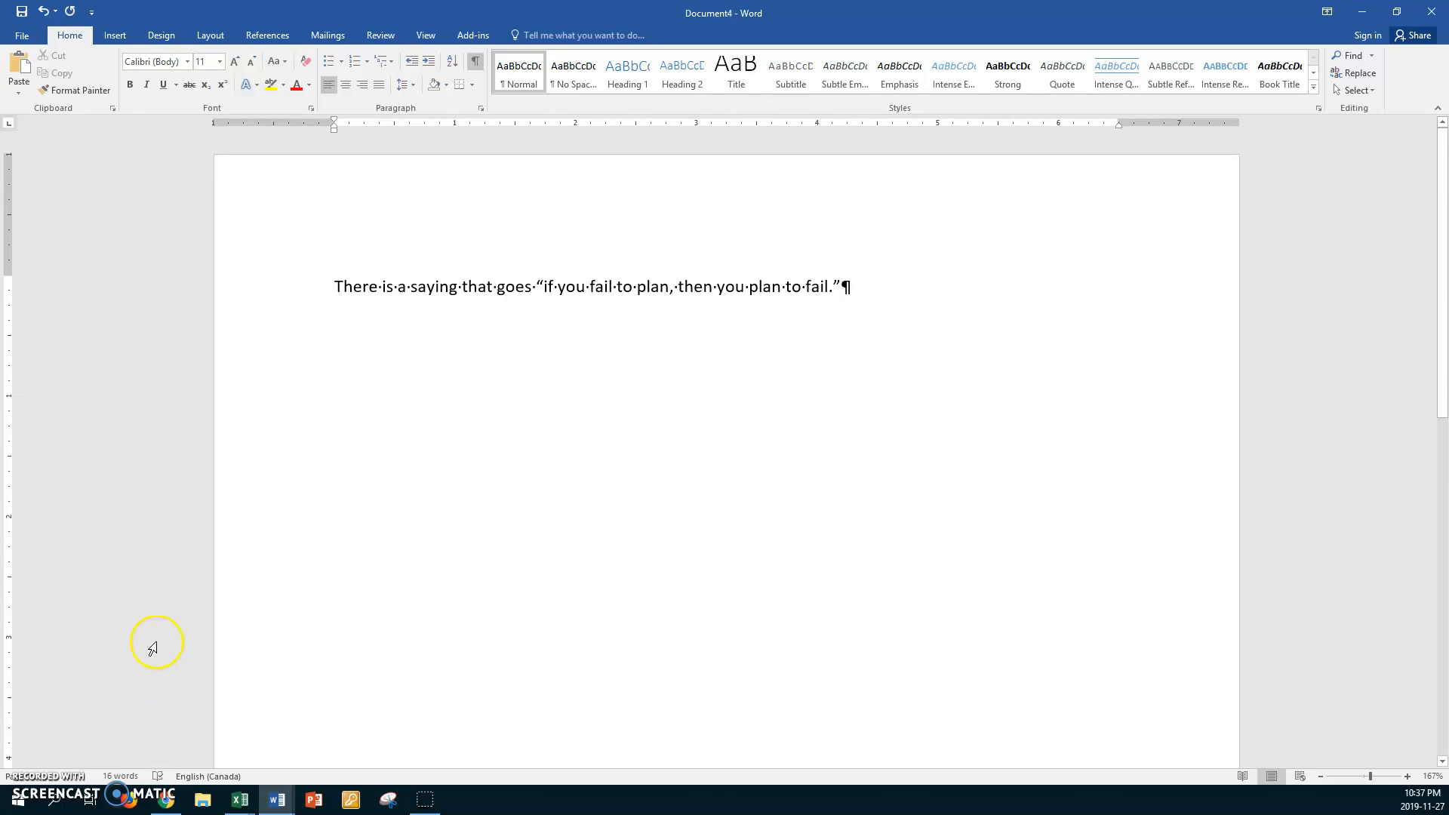
# Apply the No Spacing style to the saying sentence and add a blank line after it
pyautogui.click(579, 78)
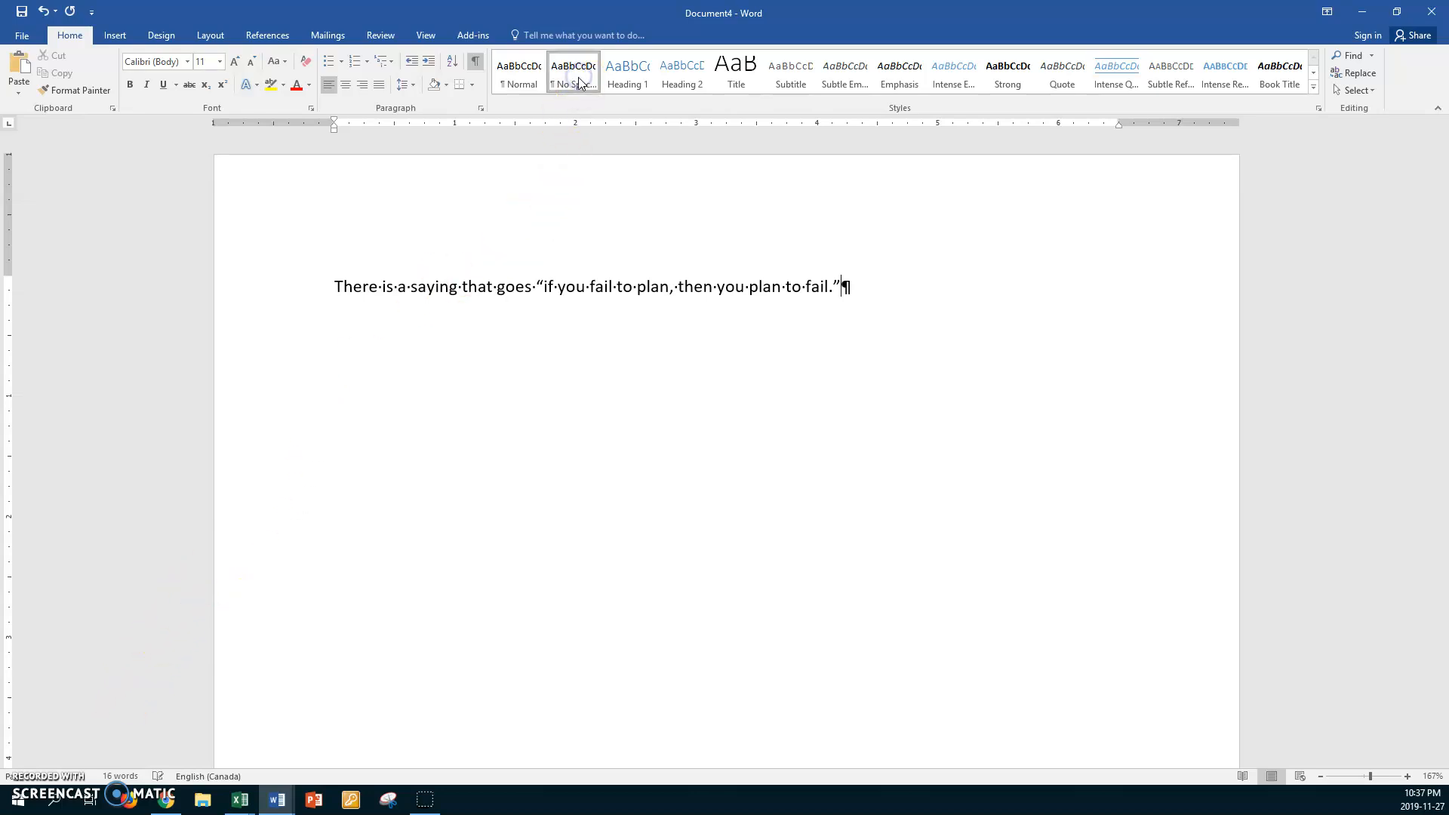
pyautogui.click(893, 279)
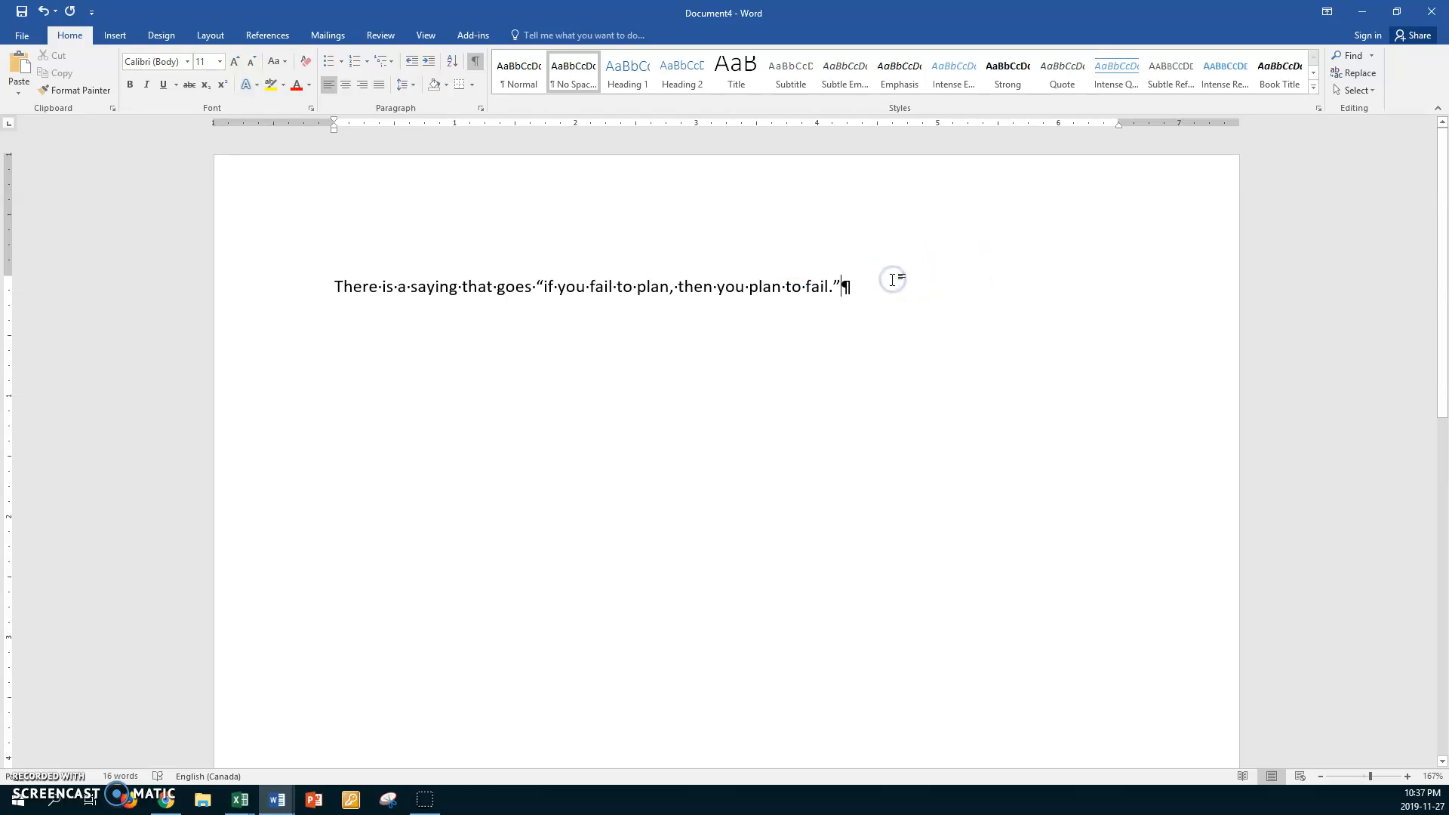
pyautogui.press('Return')
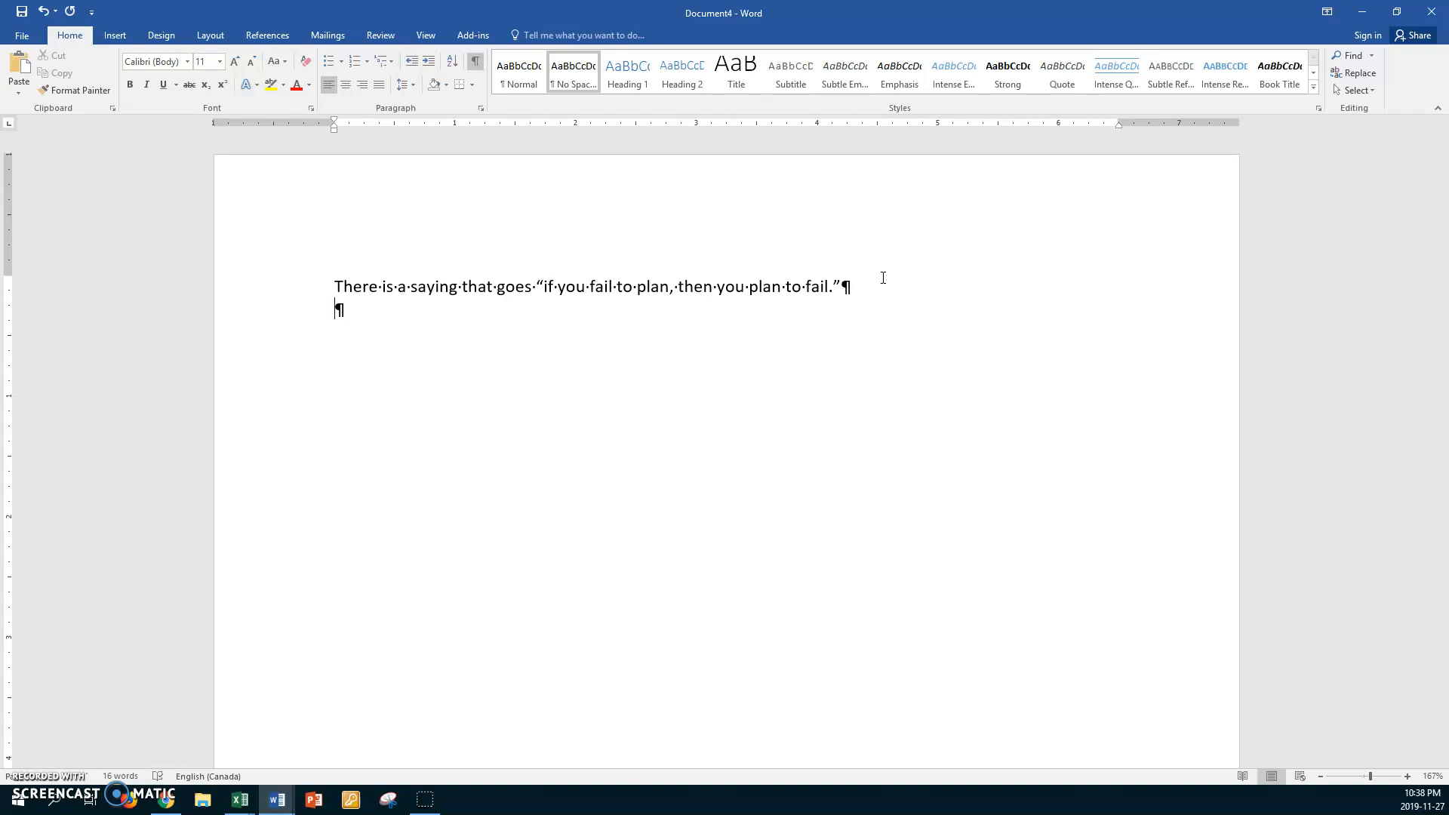
# Make the word "saying" and both occurrences of "plan" bold in the sentence
pyautogui.doubleClick(439, 287)
pyautogui.hotkey('ctrl', 'b')
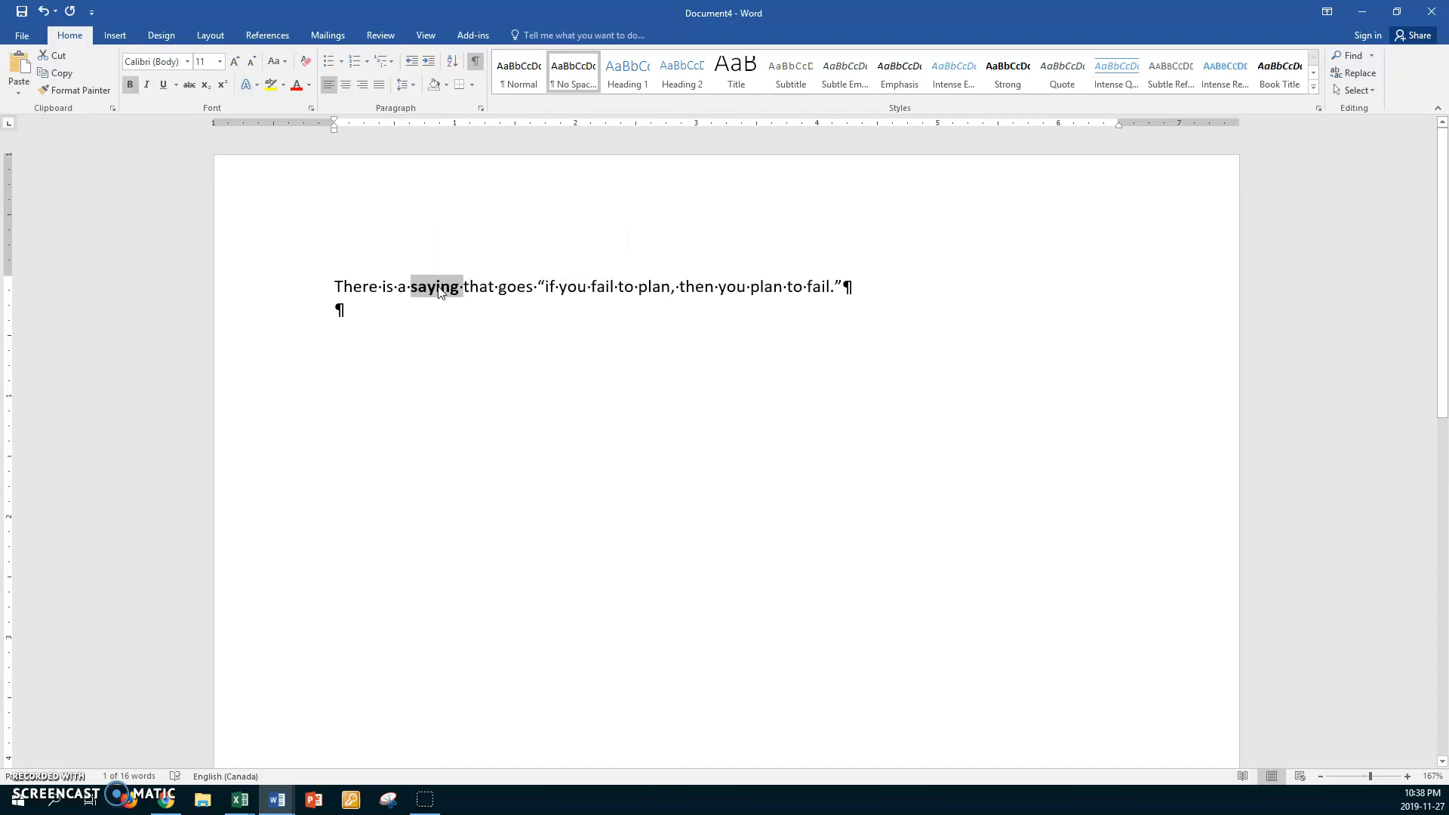
pyautogui.click(659, 288)
pyautogui.doubleClick(659, 289)
pyautogui.hotkey('ctrl', 'b')
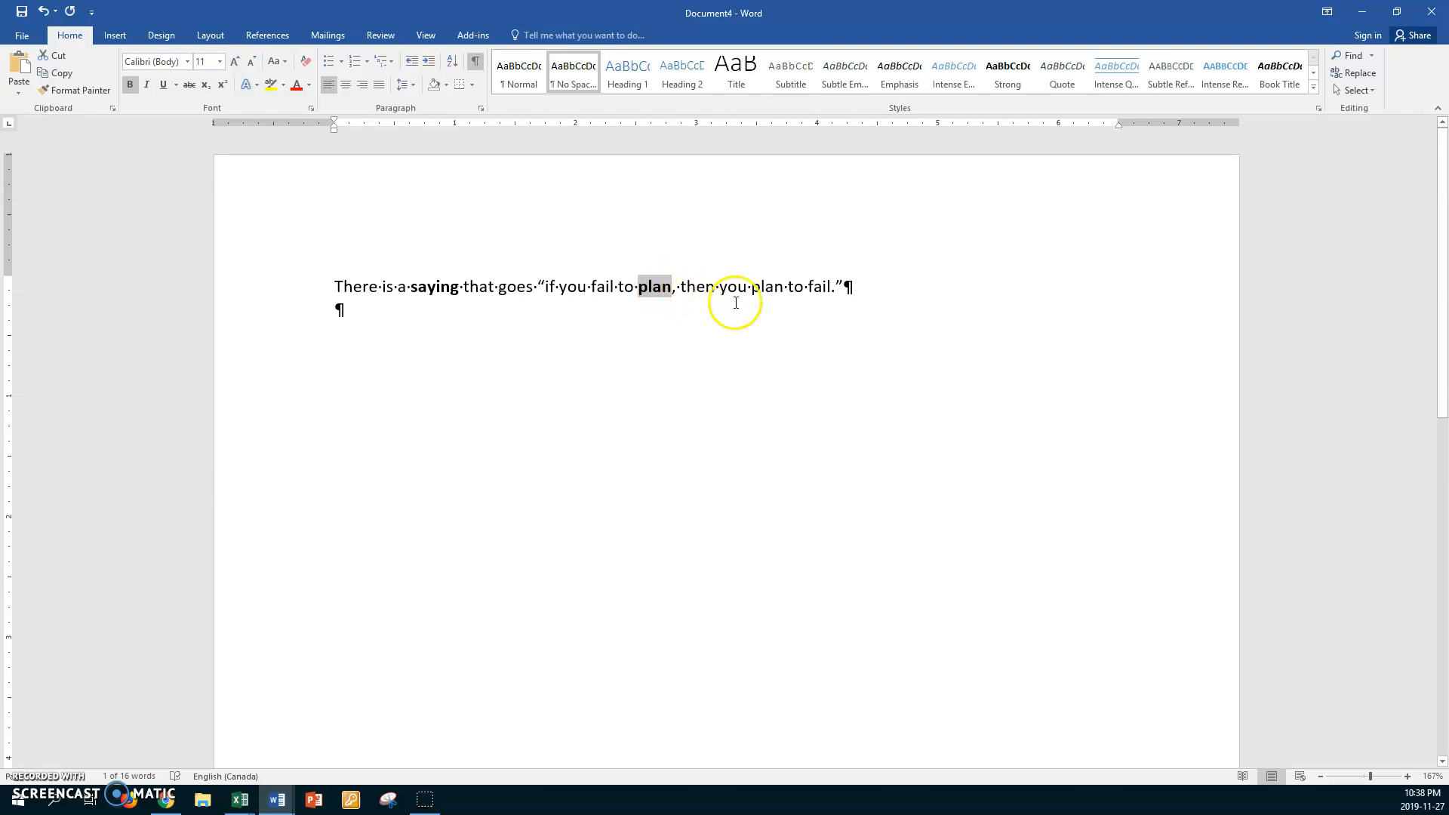
pyautogui.doubleClick(772, 288)
pyautogui.hotkey('ctrl', 'b')
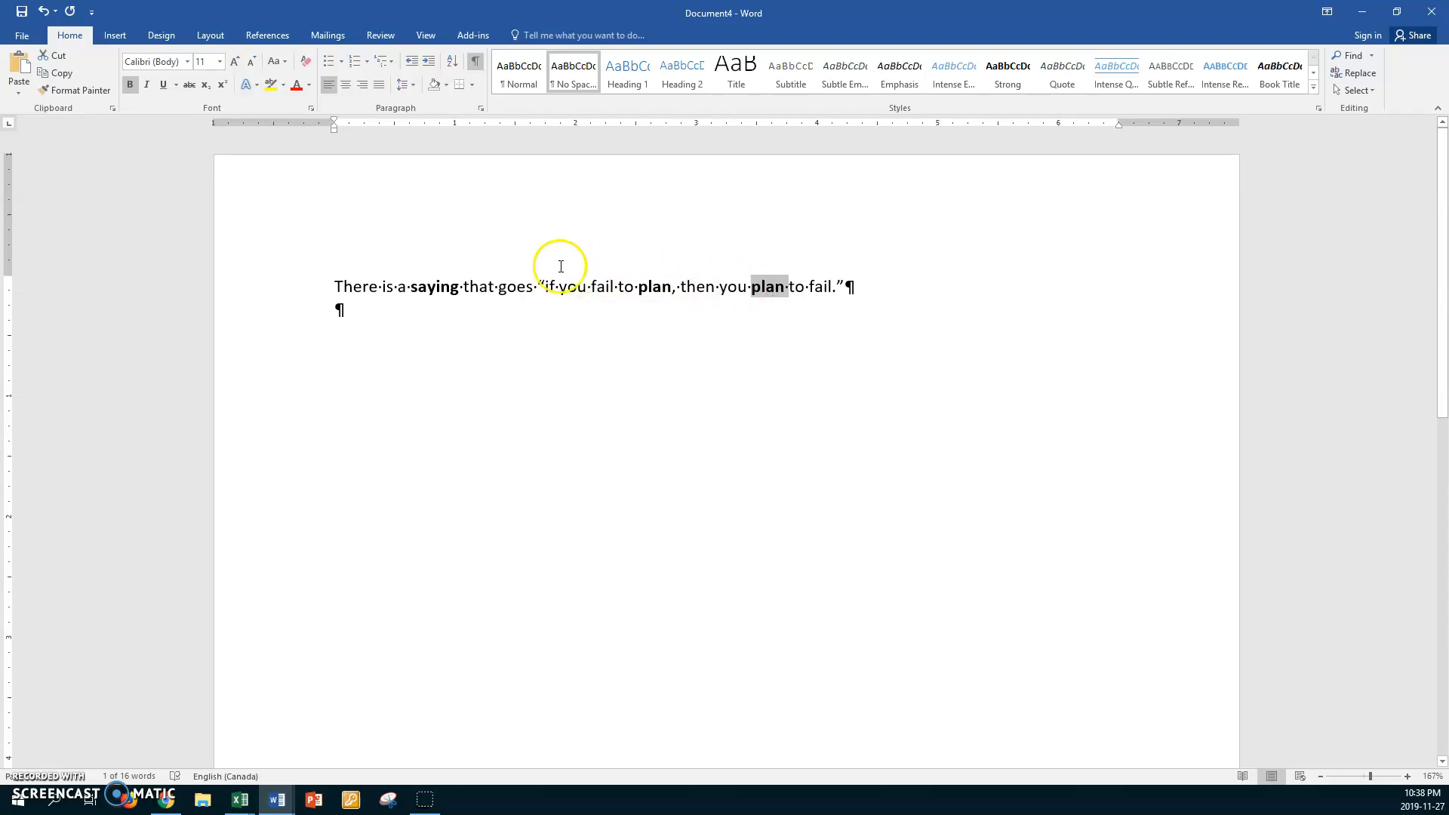
# Underline "if you" and italicize the first "fail" in the quoted saying
pyautogui.moveTo(546, 287); pyautogui.dragTo(577, 292)
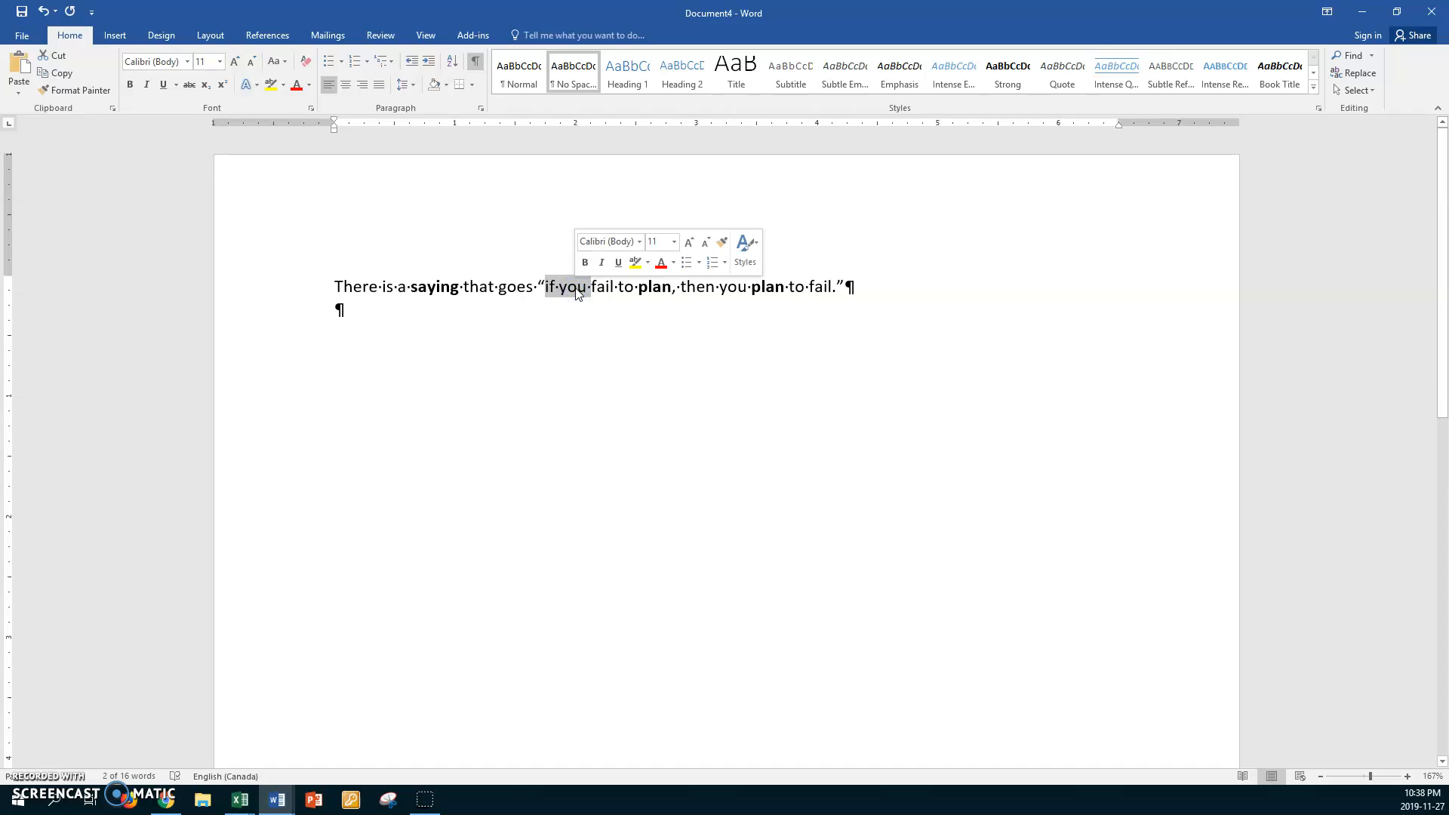
pyautogui.hotkey('ctrl', 'u')
pyautogui.click(600, 312)
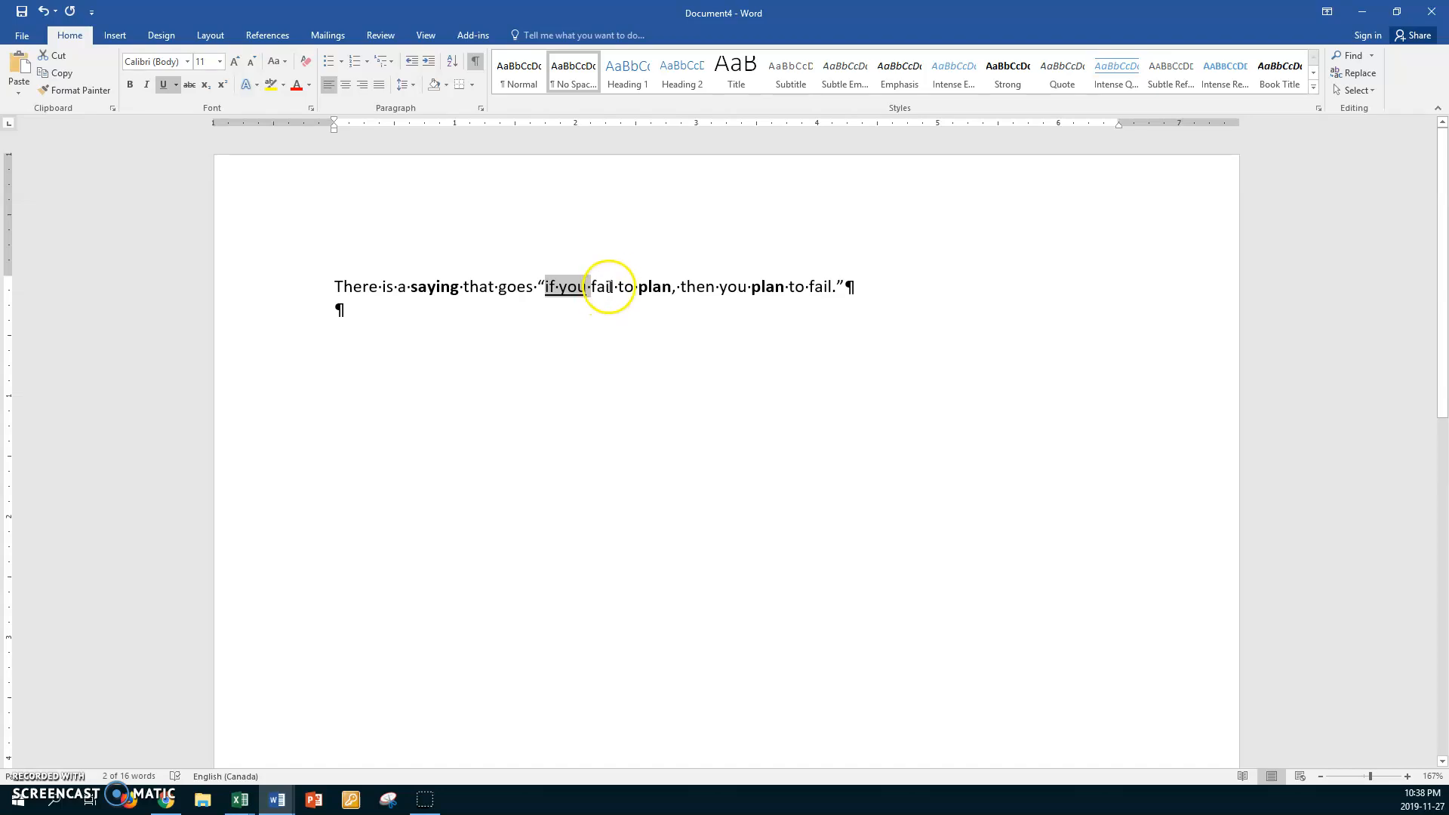
pyautogui.doubleClick(608, 288)
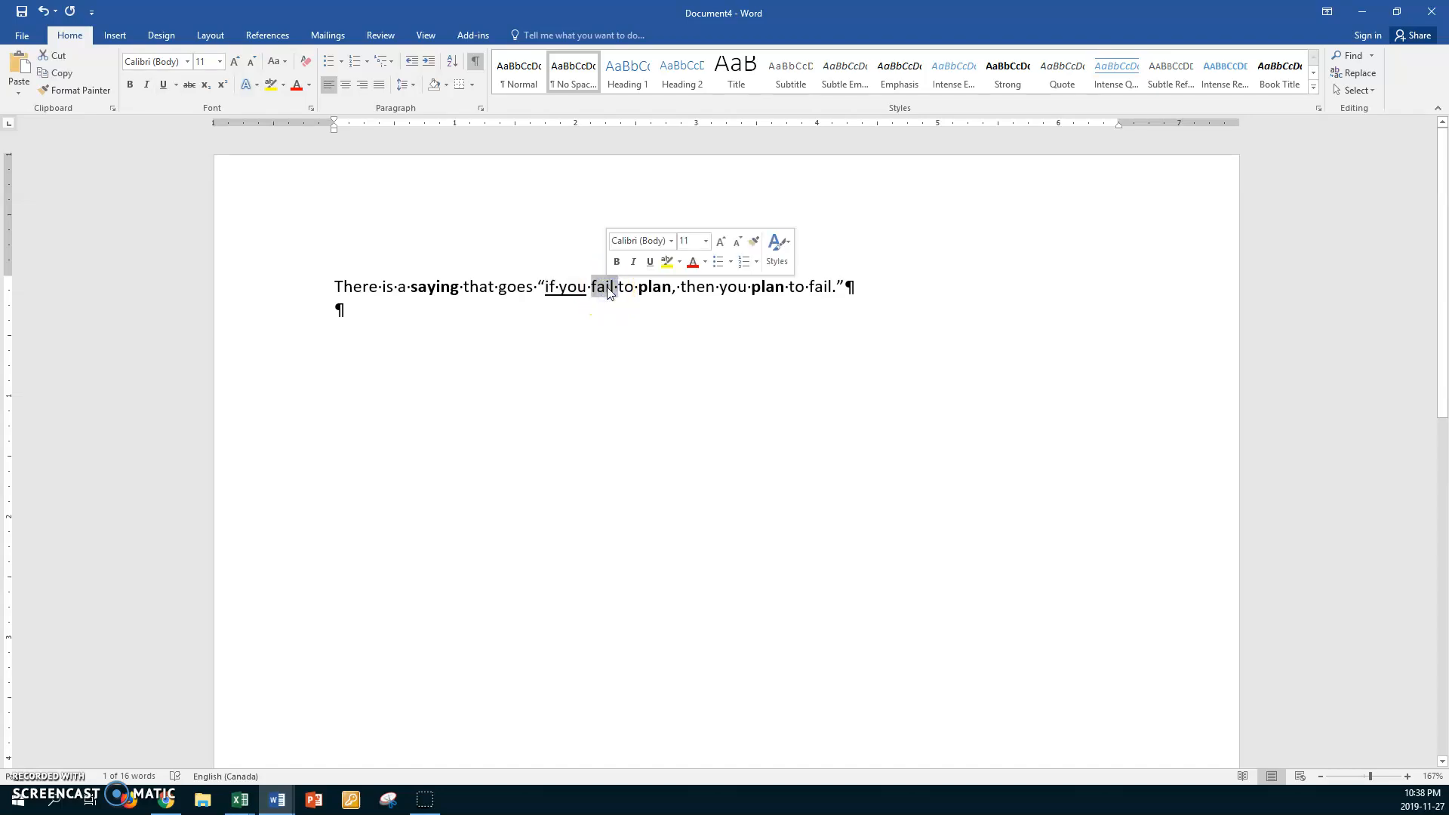
pyautogui.hotkey('ctrl', 'i')
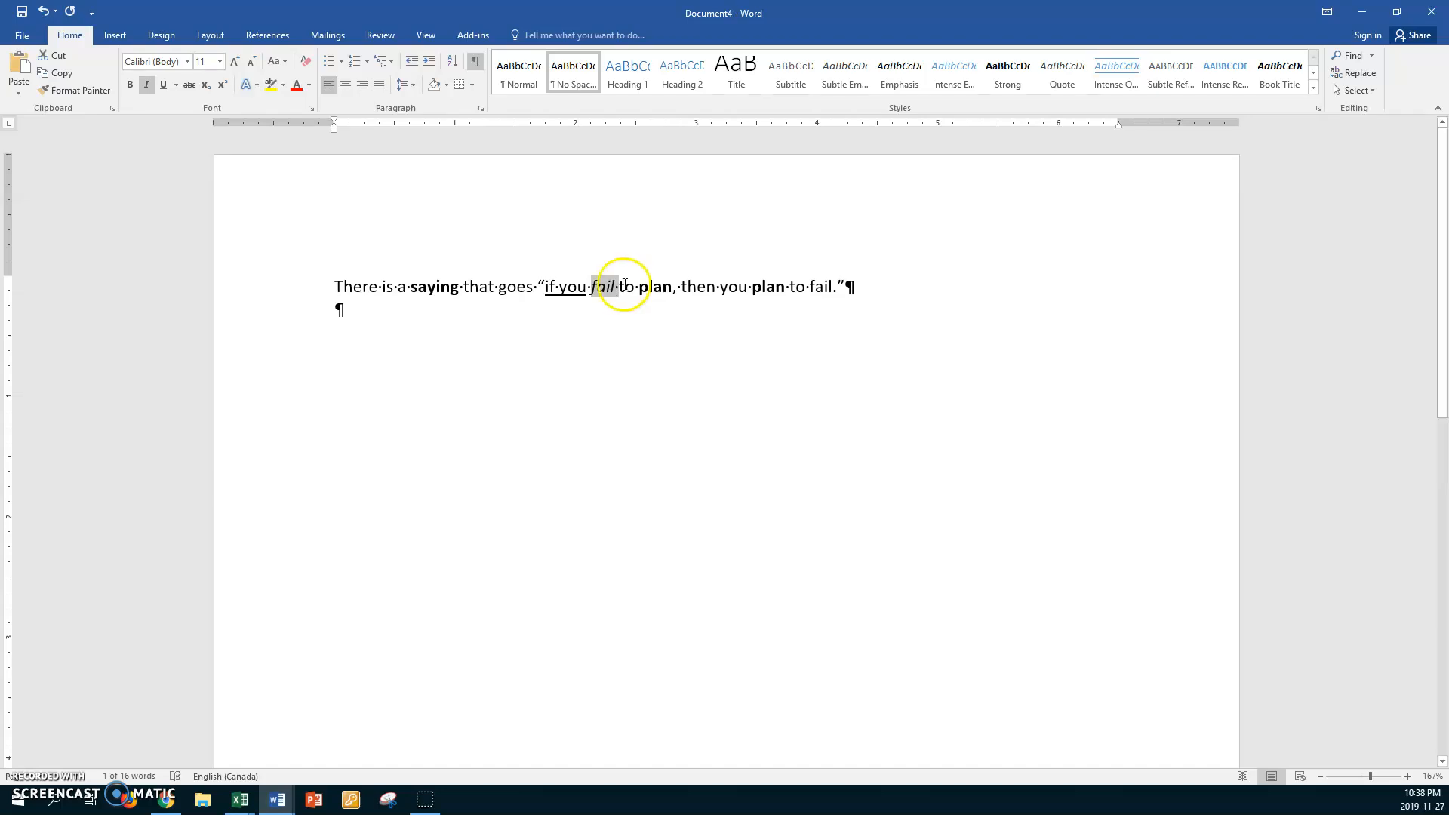
# Underline the second "you" and italicize the last "fail" in the quoted saying
pyautogui.doubleClick(725, 286)
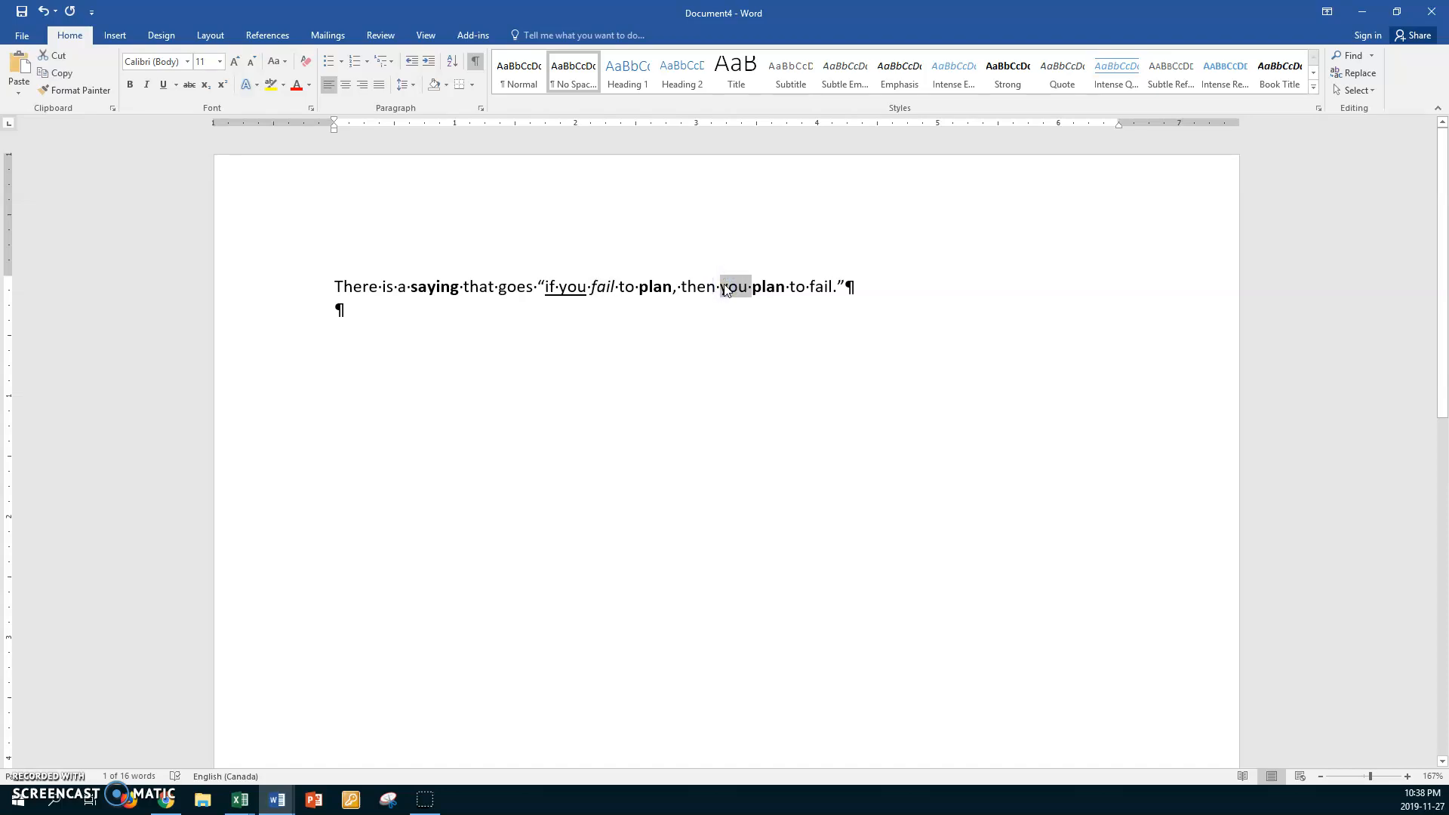
pyautogui.hotkey('ctrl', 'u')
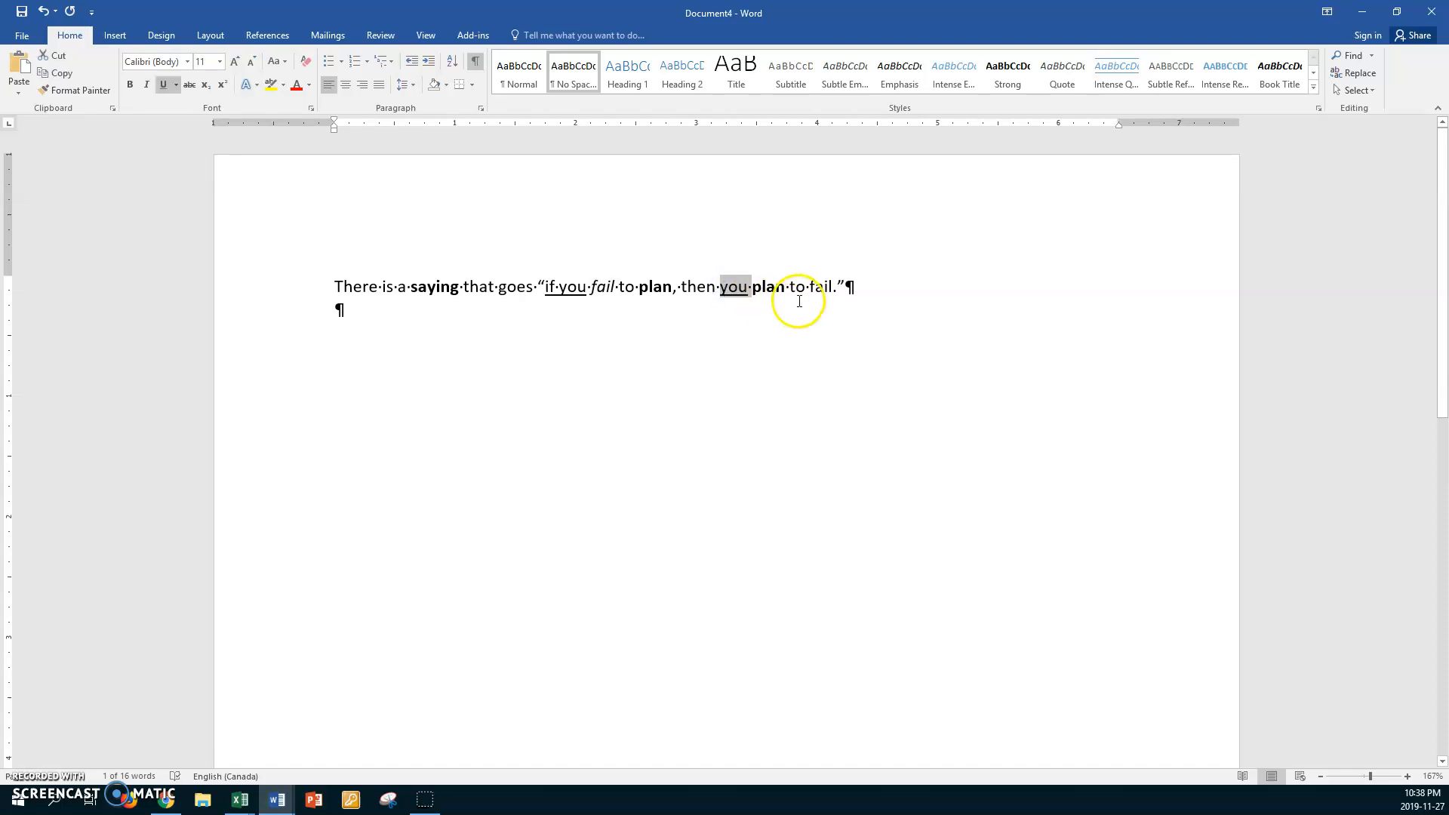
pyautogui.doubleClick(818, 287)
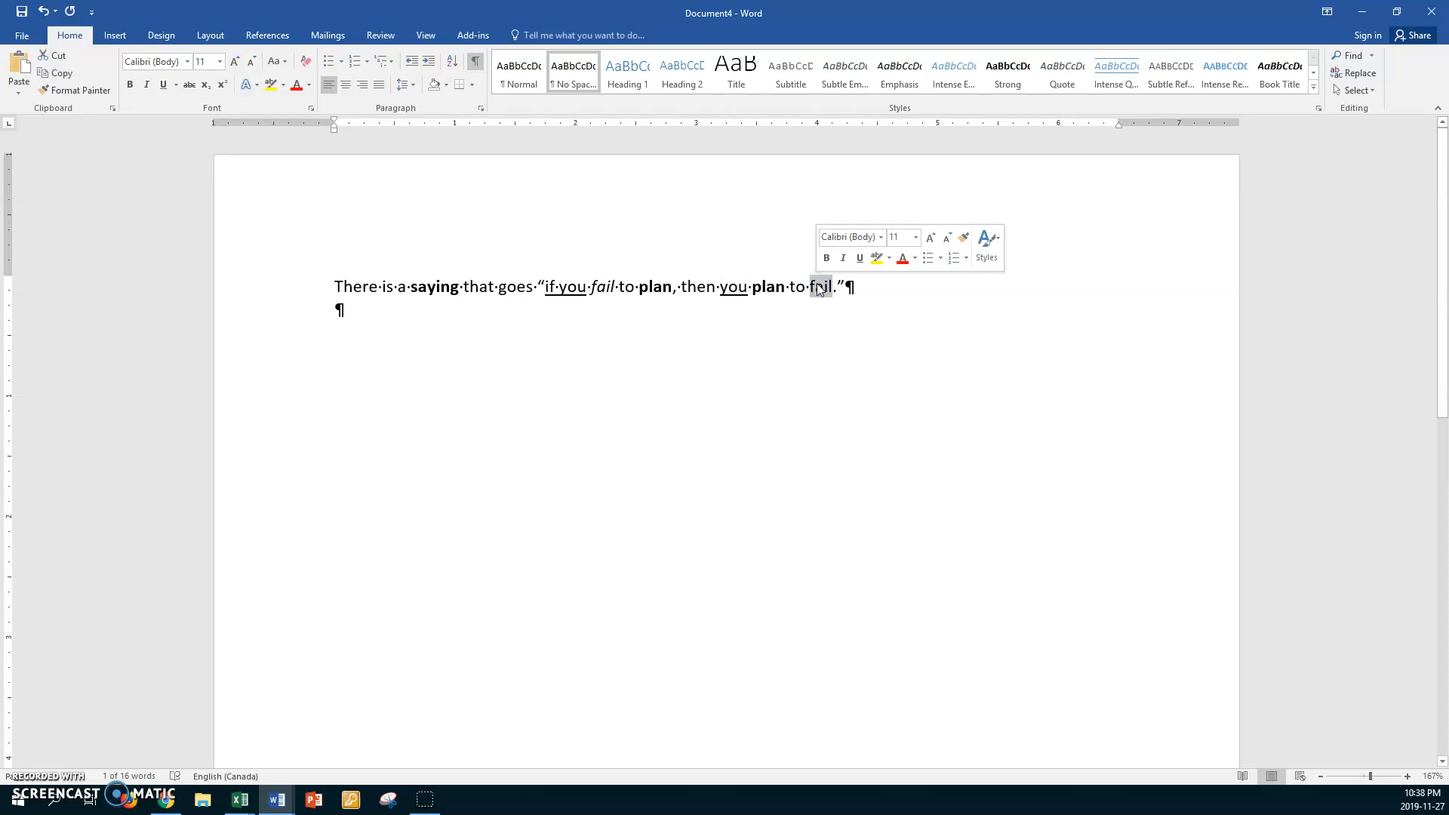
pyautogui.hotkey('ctrl', 'i')
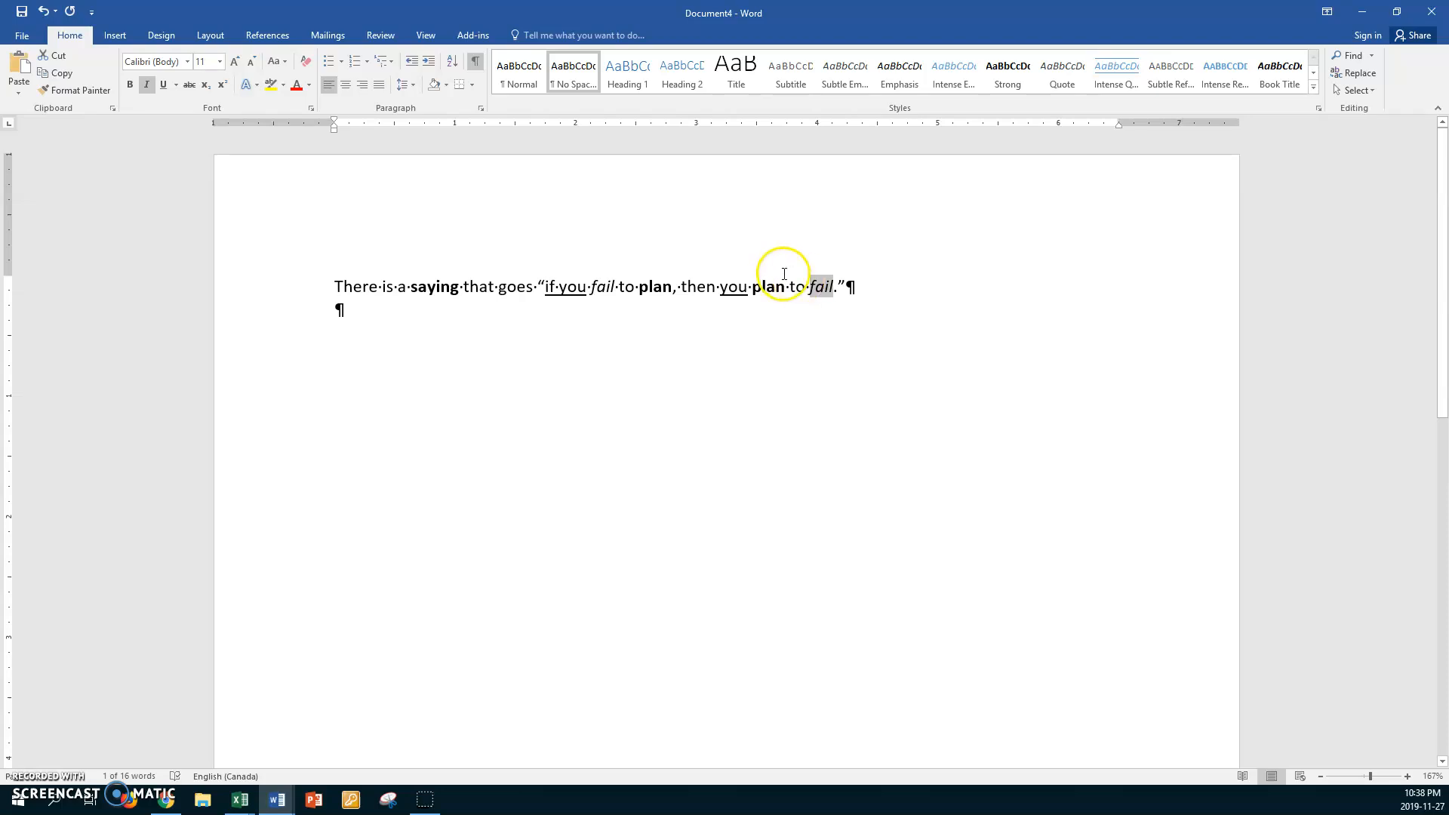
# Enlarge the entire sentence to 16 pt and add another blank line below it
pyautogui.click(302, 296)
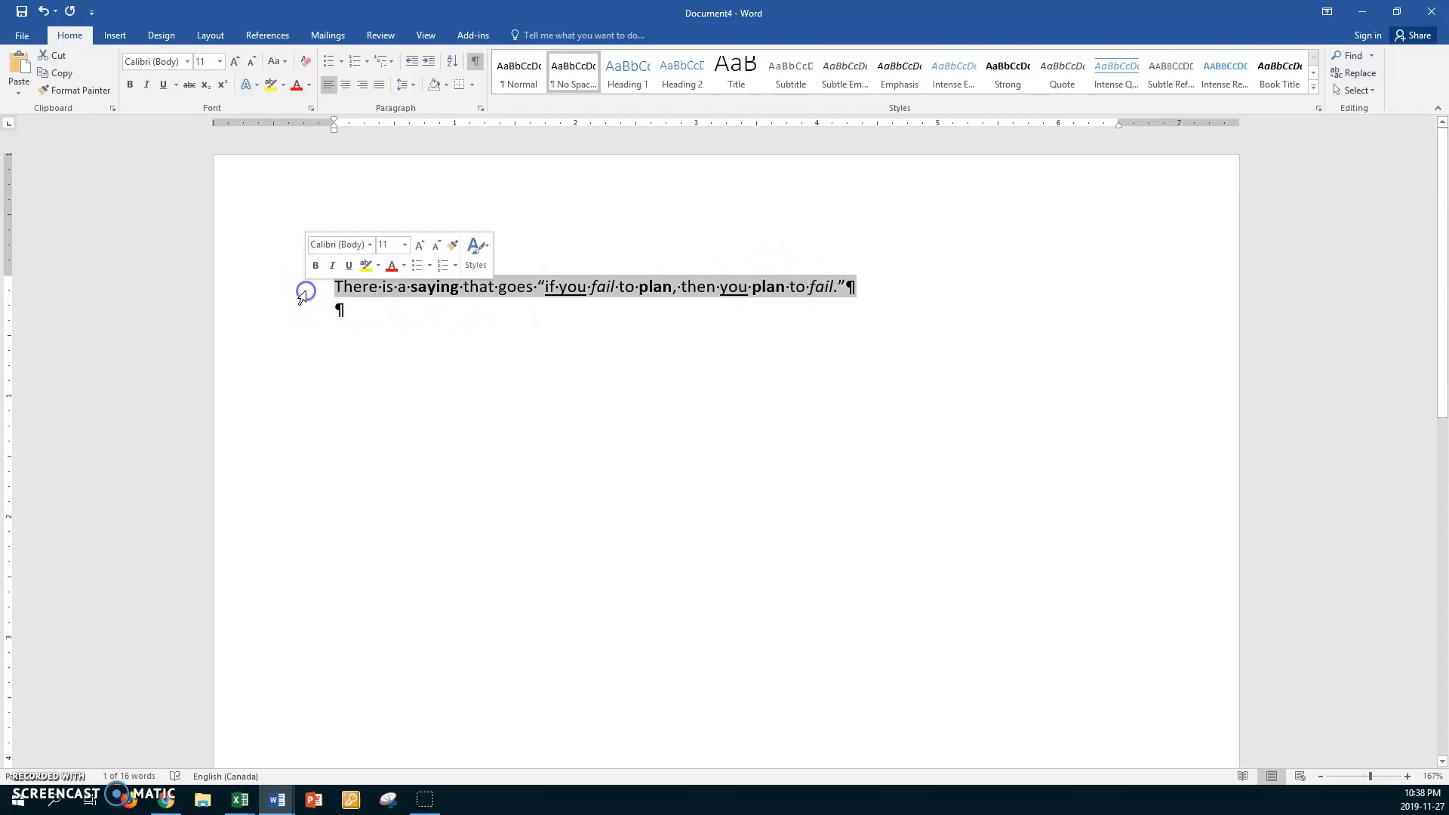
pyautogui.hotkey('ctrl', 'shift', '.')
pyautogui.hotkey('ctrl', 'shift', '.')
pyautogui.hotkey('ctrl', 'shift', '.')
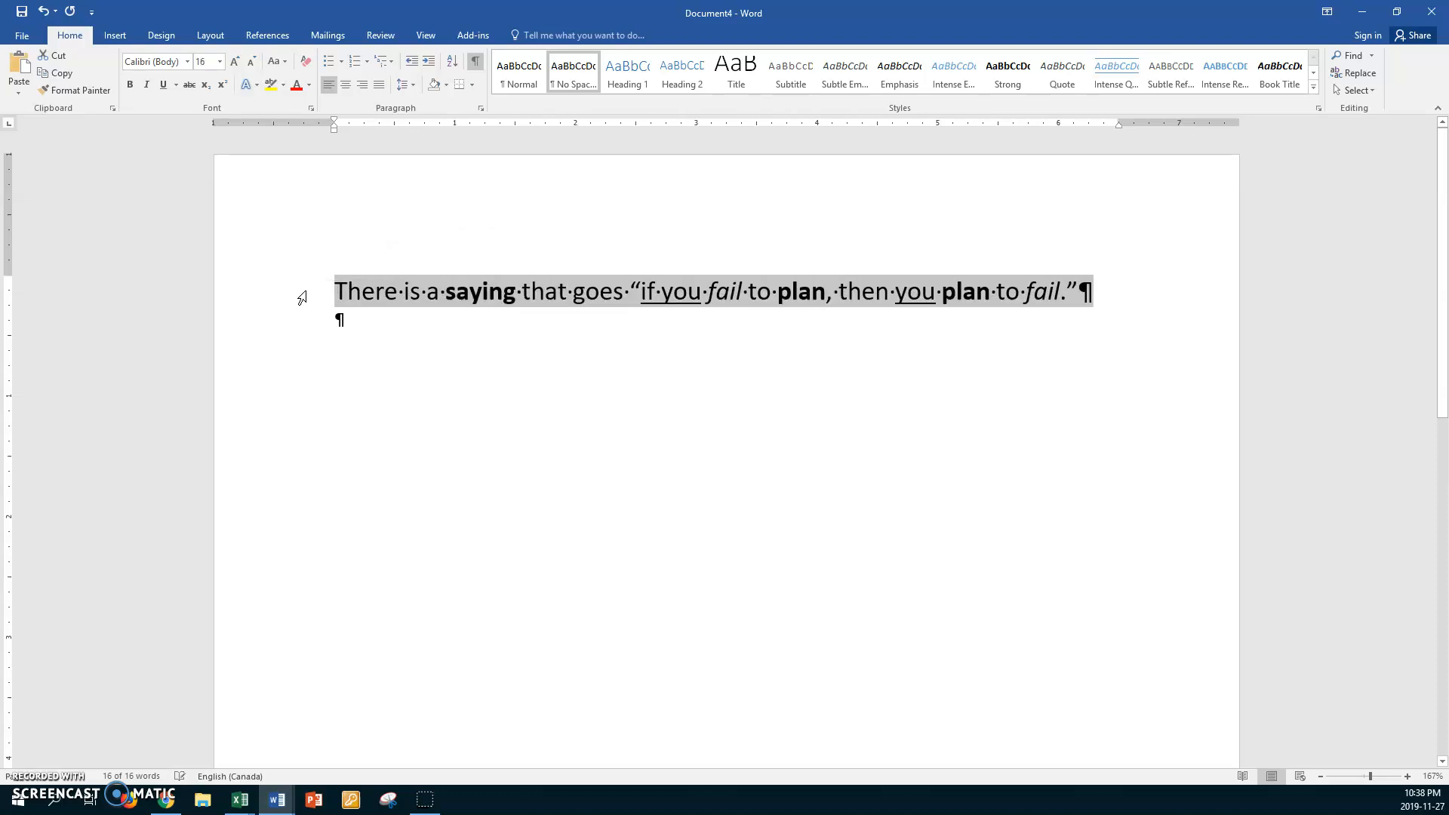
pyautogui.click(351, 321)
pyautogui.press('Return')
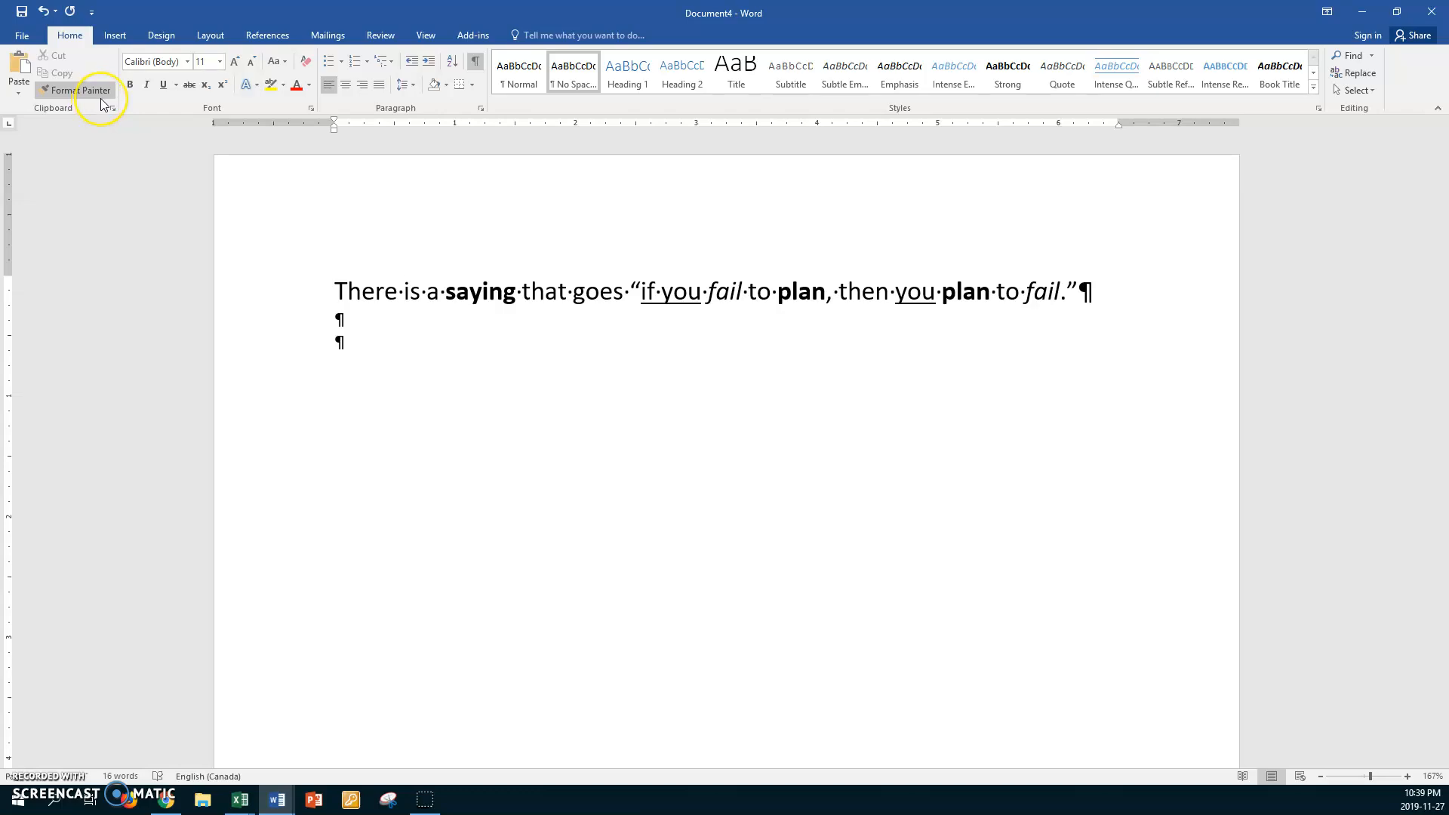
# Save the document in Work1, named with the student's first name followed by "Nov 27 Exercise 3 Woprd Formatting", and close it
pyautogui.hotkey('ctrl', 's')
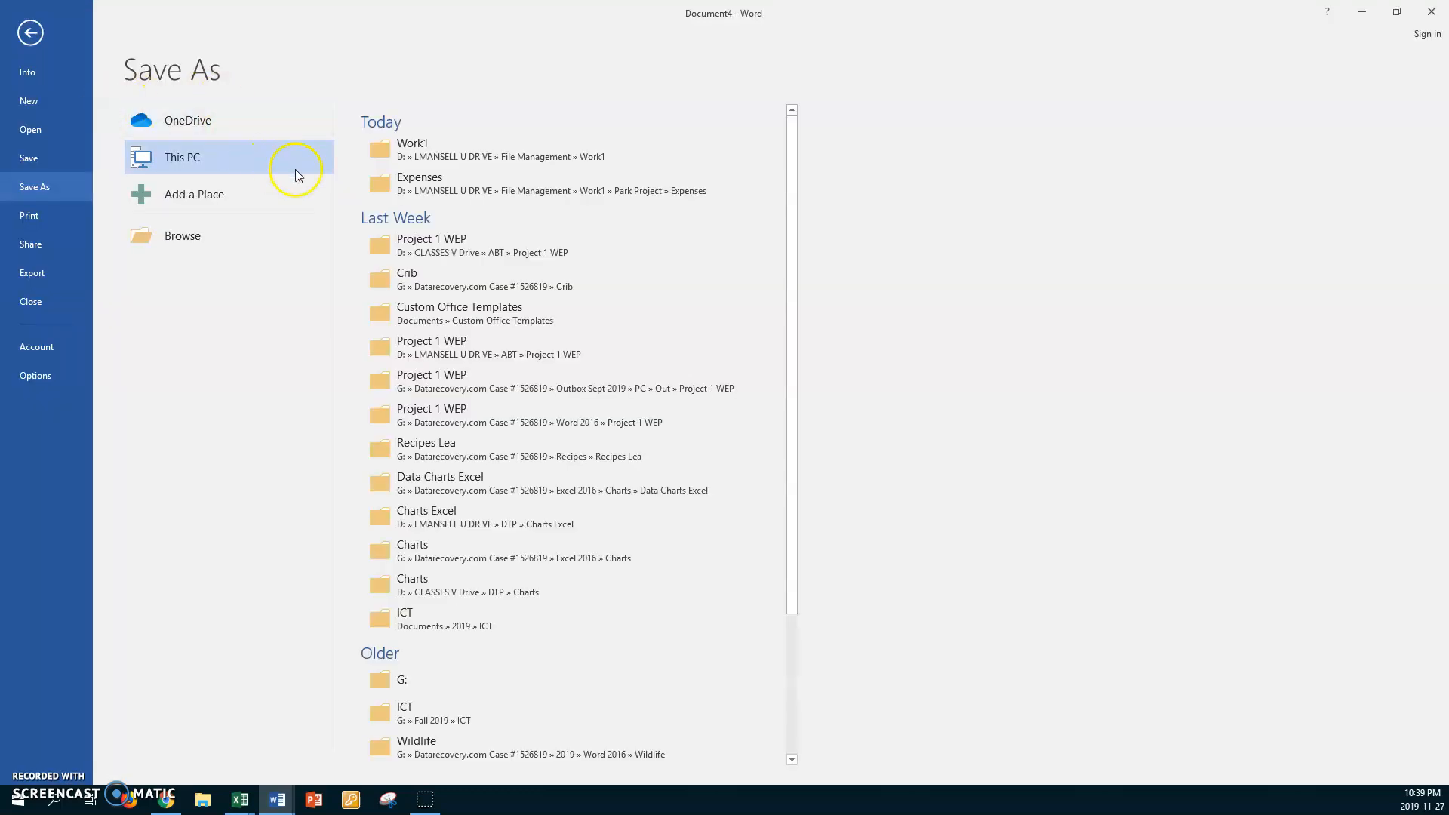
pyautogui.click(408, 150)
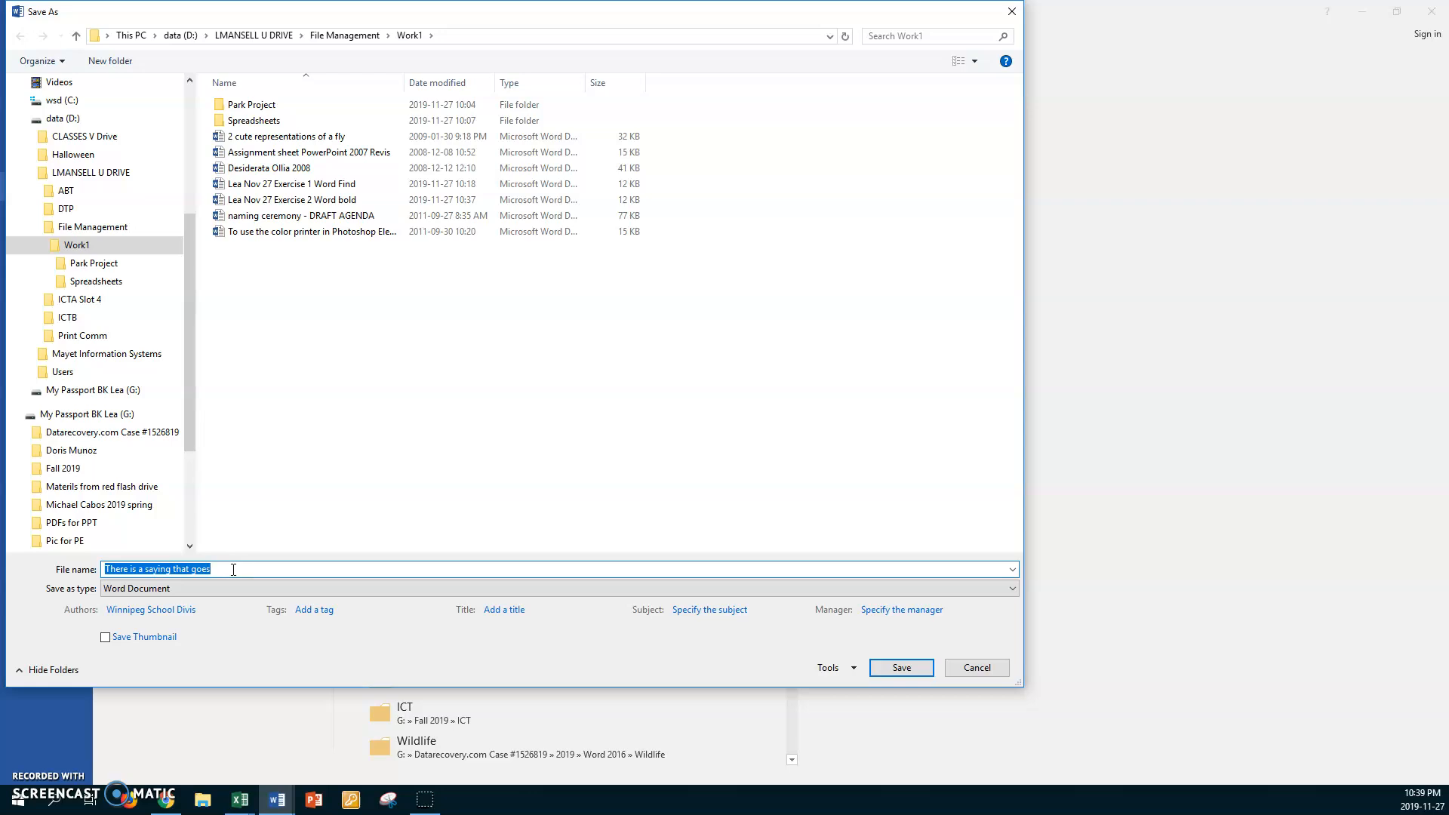
pyautogui.write('Lea')
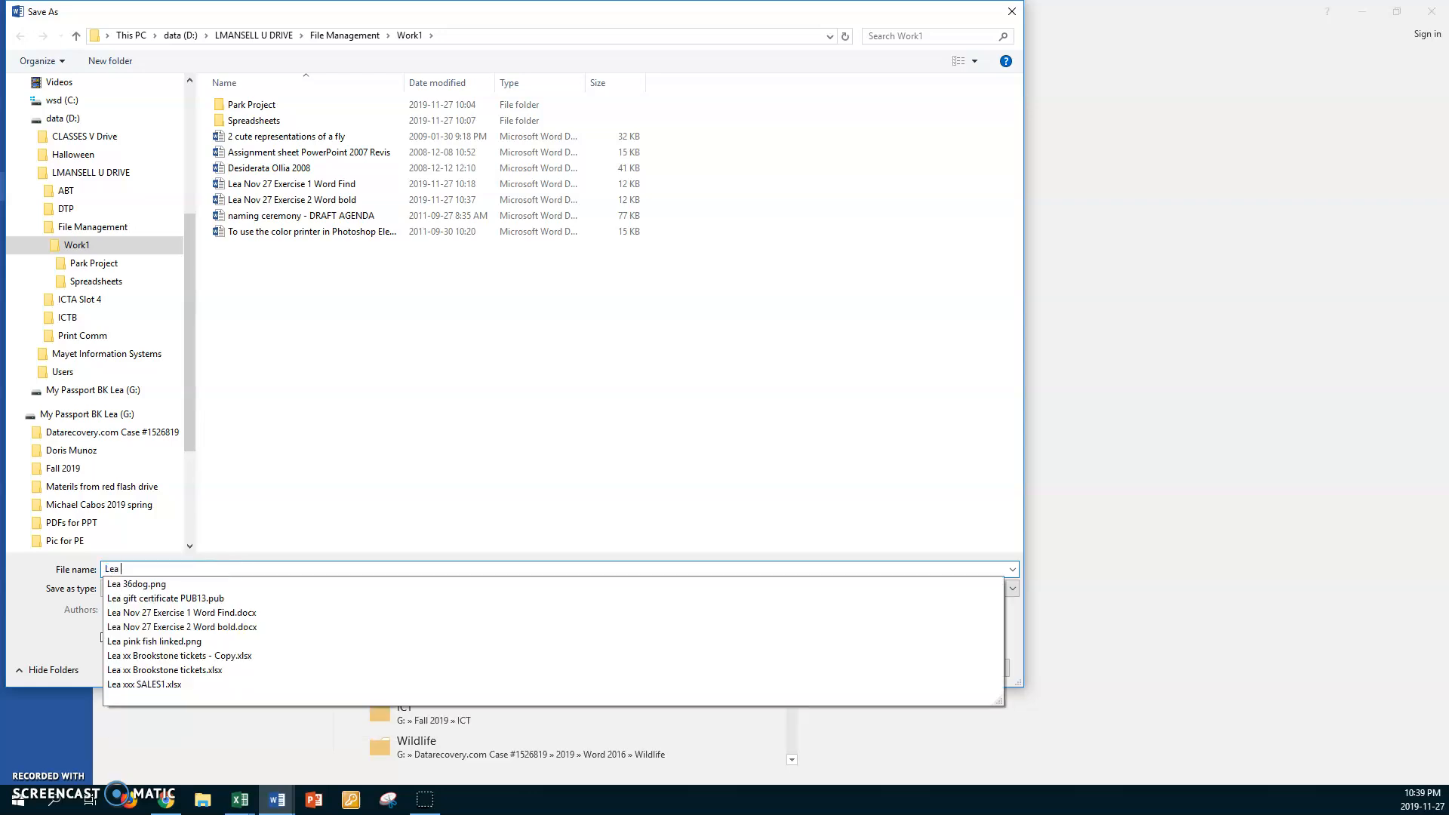
pyautogui.write(' Nov 27')
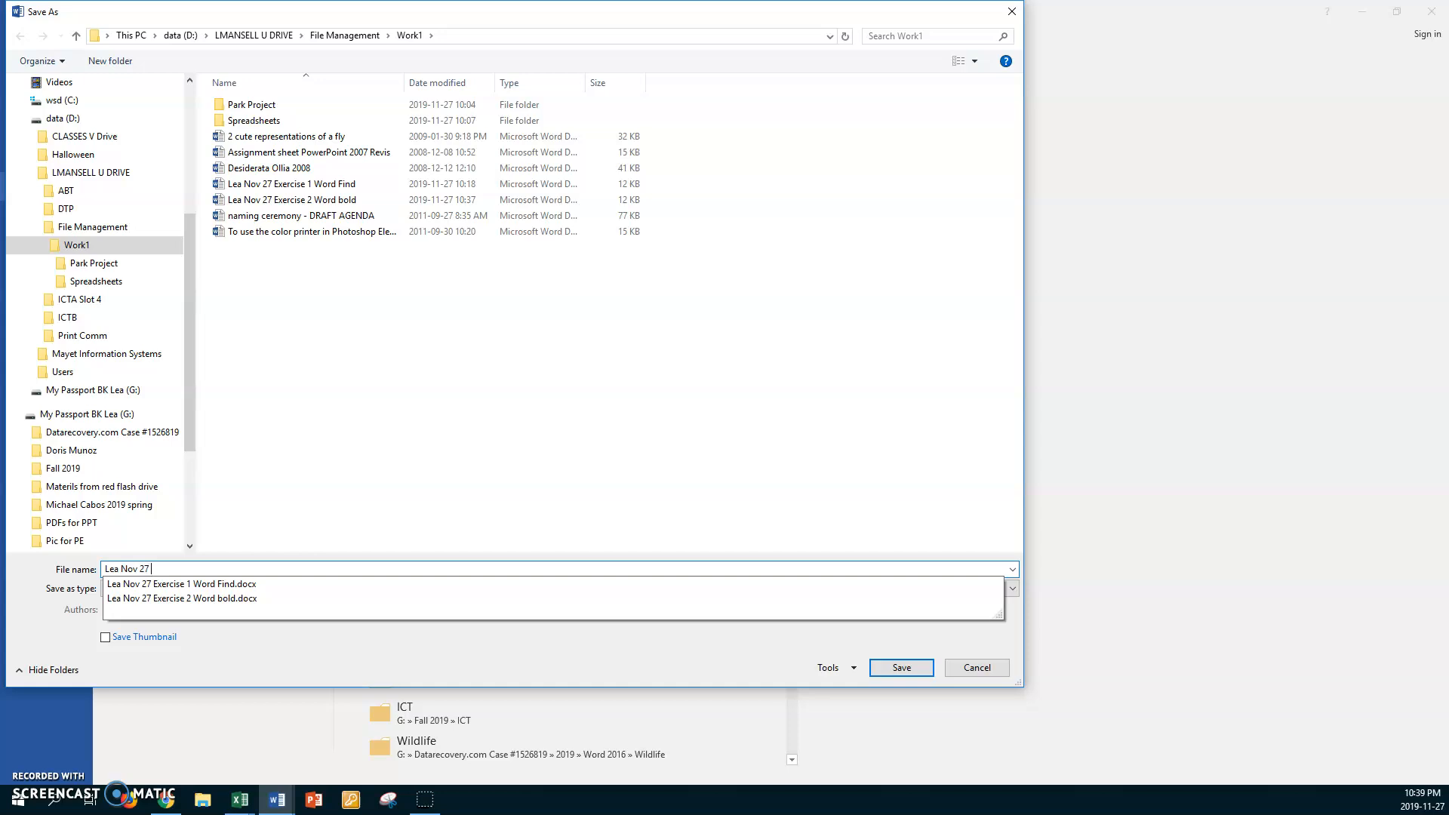
pyautogui.write('Exercise 3 ')
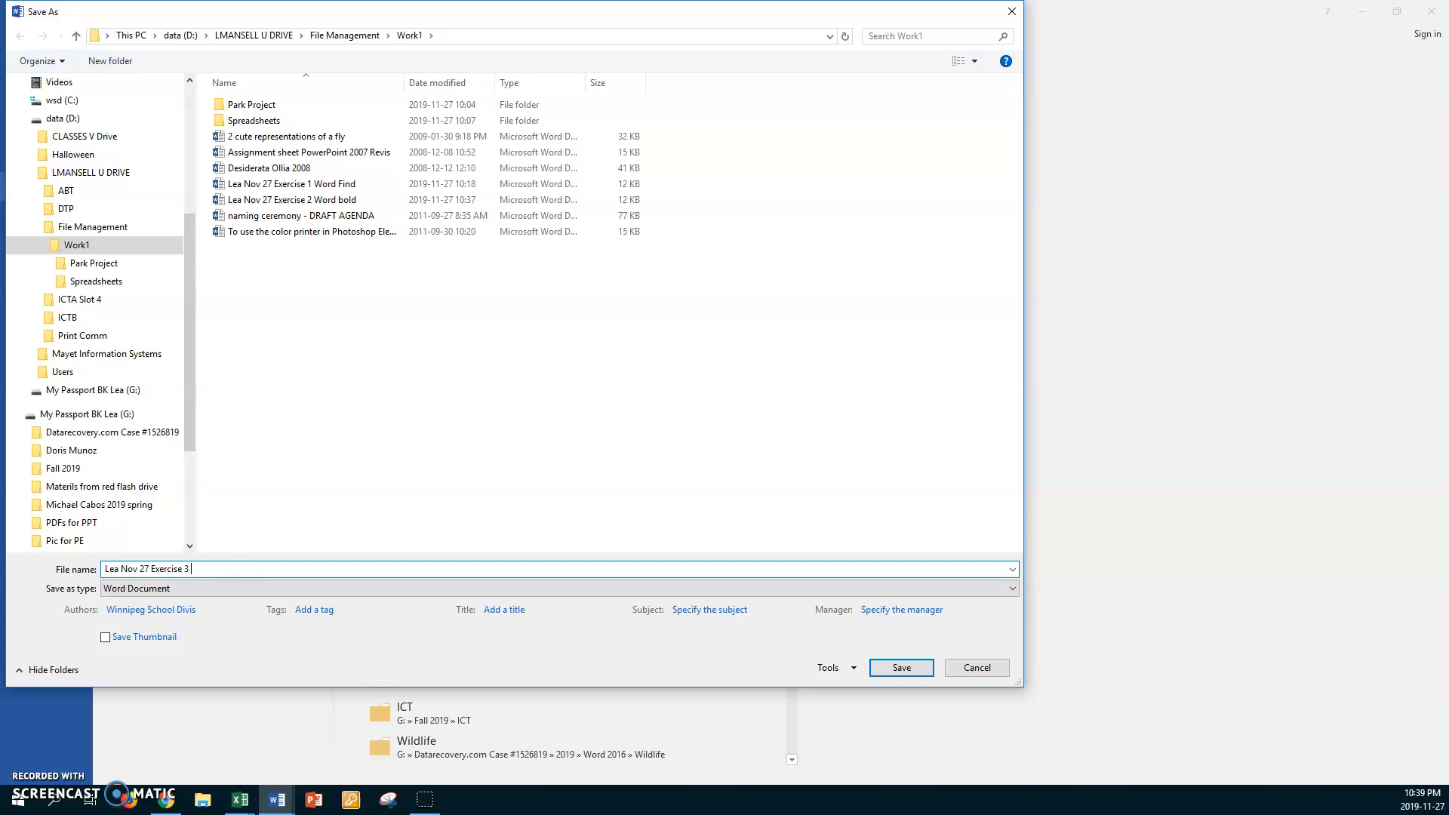
pyautogui.write('Woprd Formatting')
pyautogui.click(895, 669)
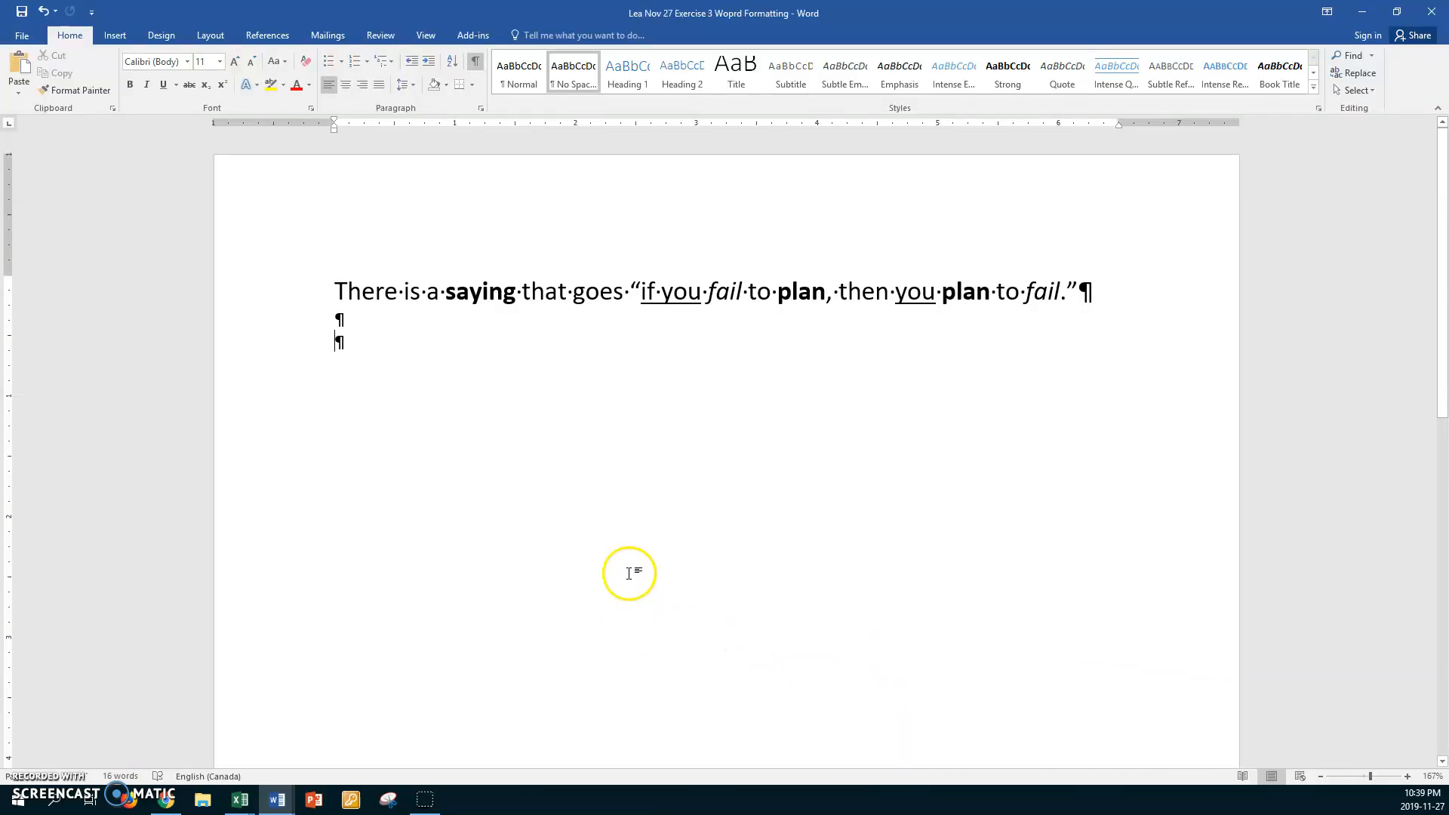
pyautogui.click(24, 40)
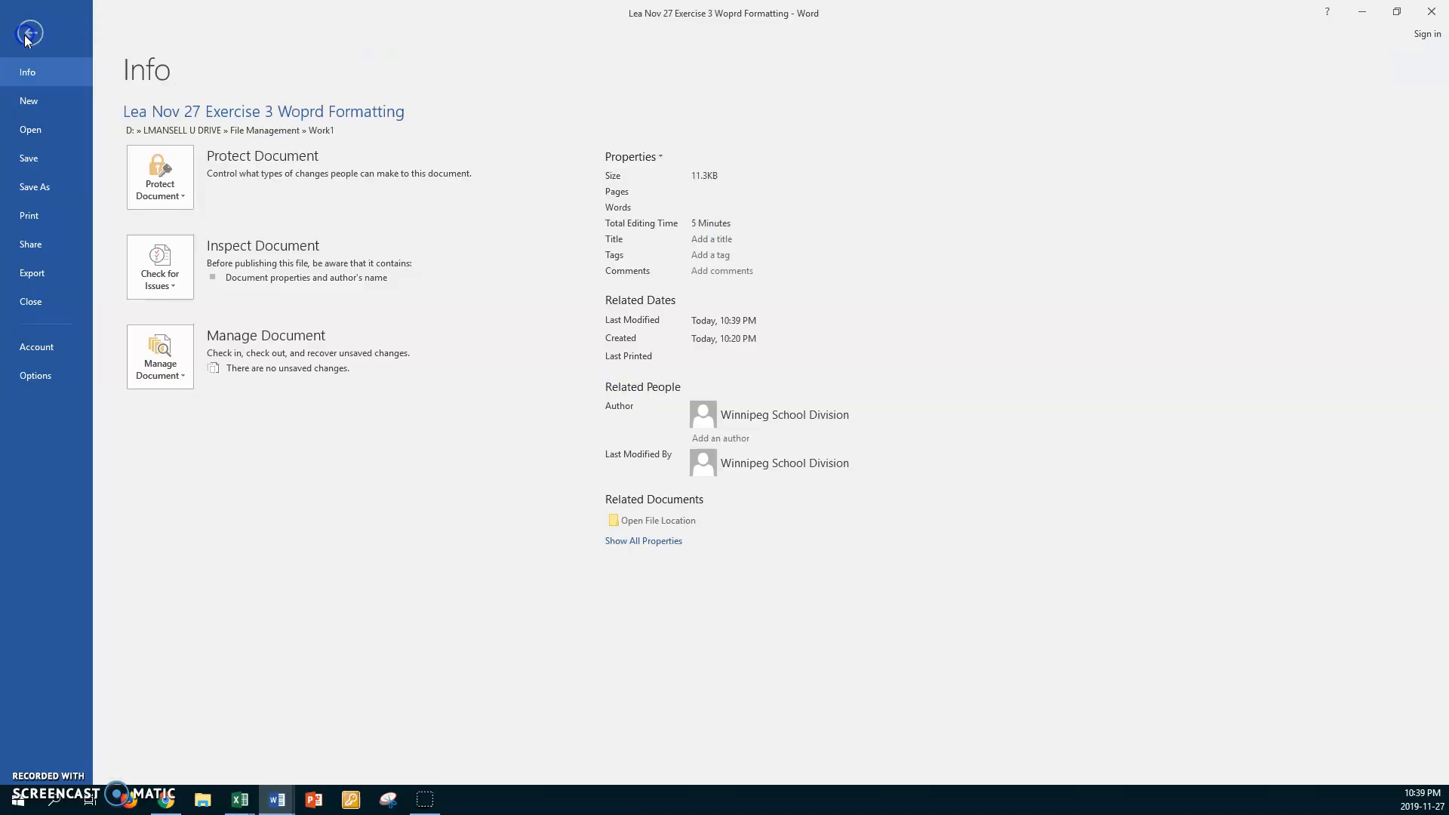
pyautogui.click(30, 302)
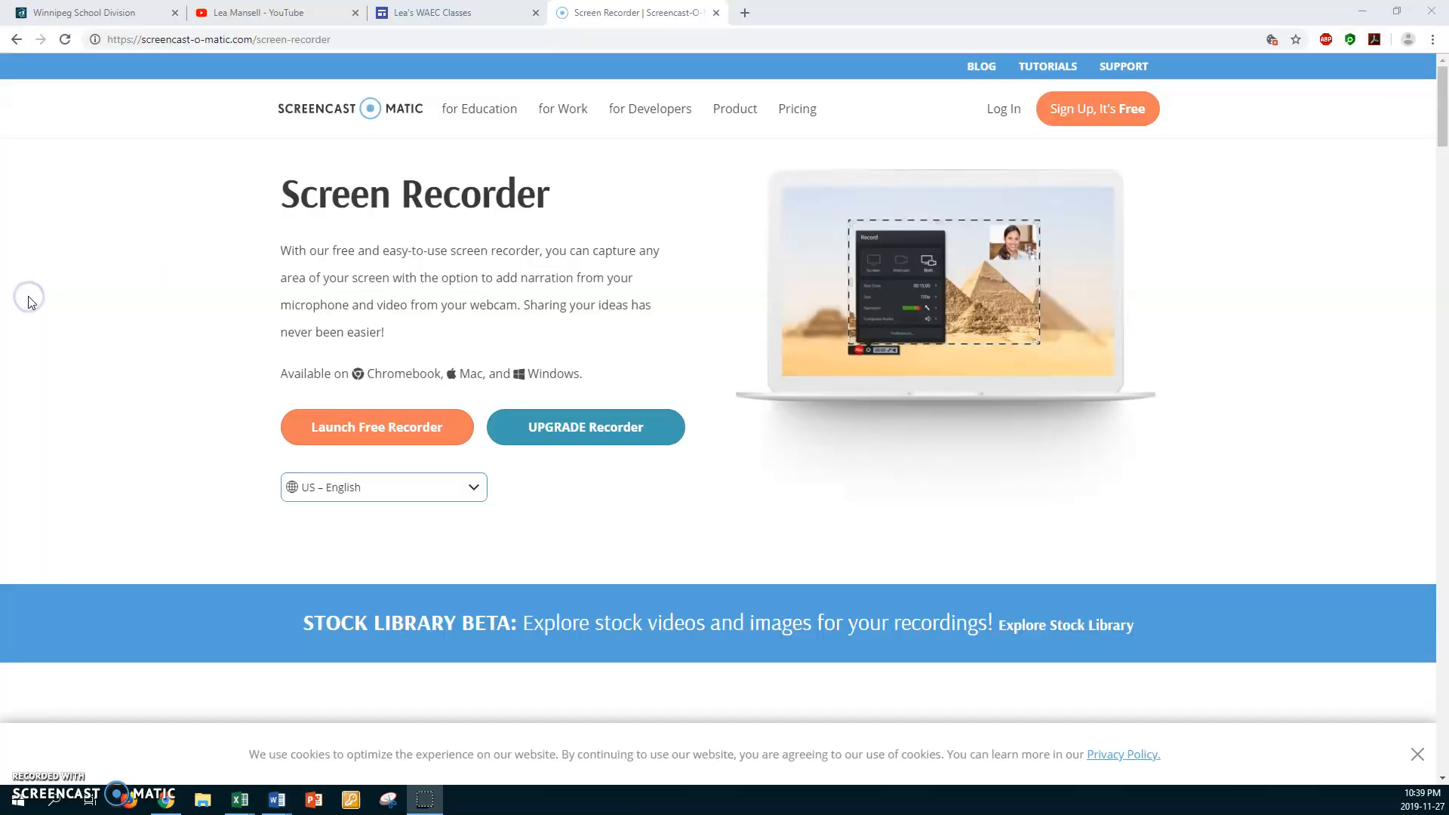
pyautogui.moveTo(275, 800)
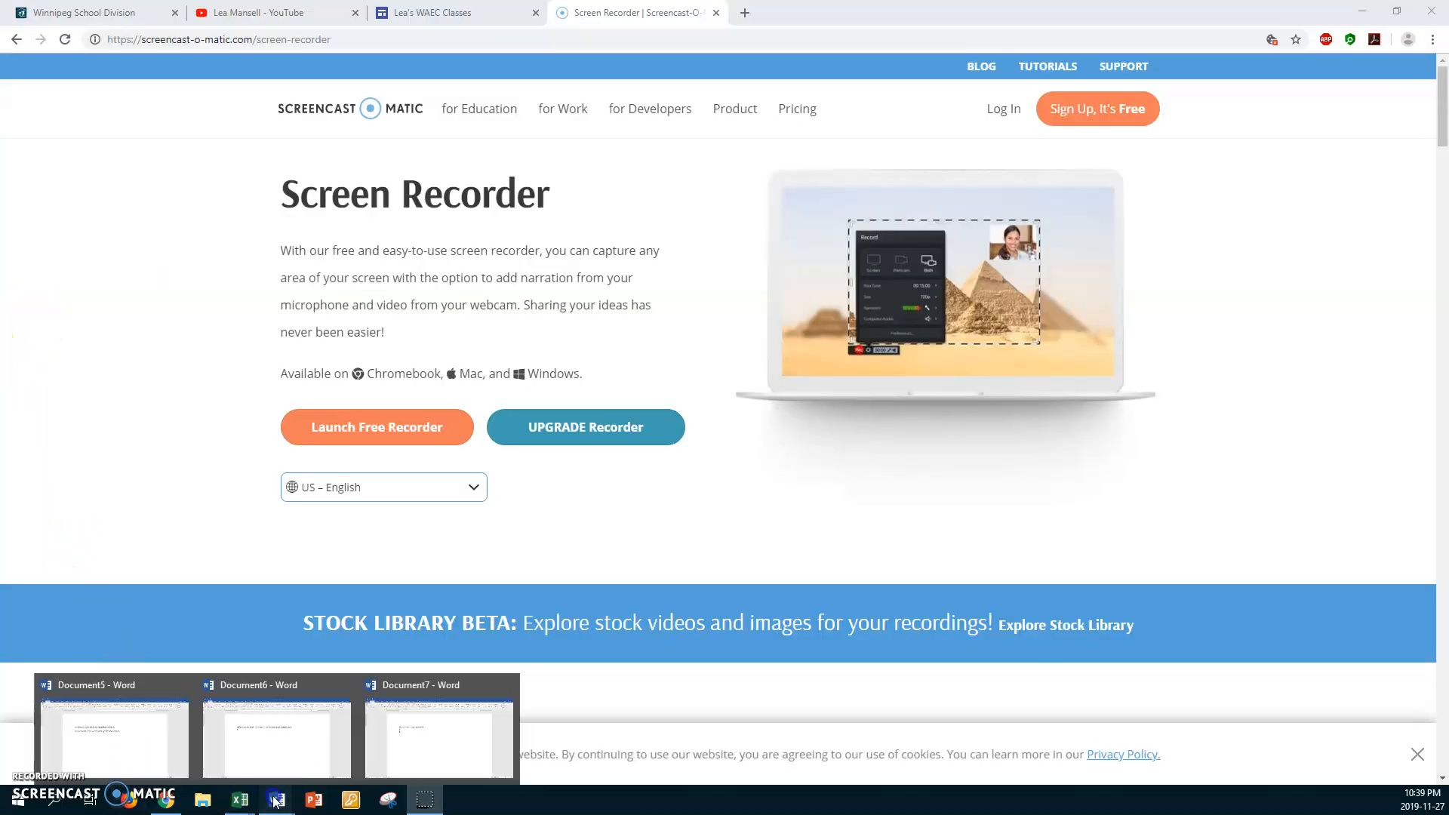
pyautogui.click(123, 747)
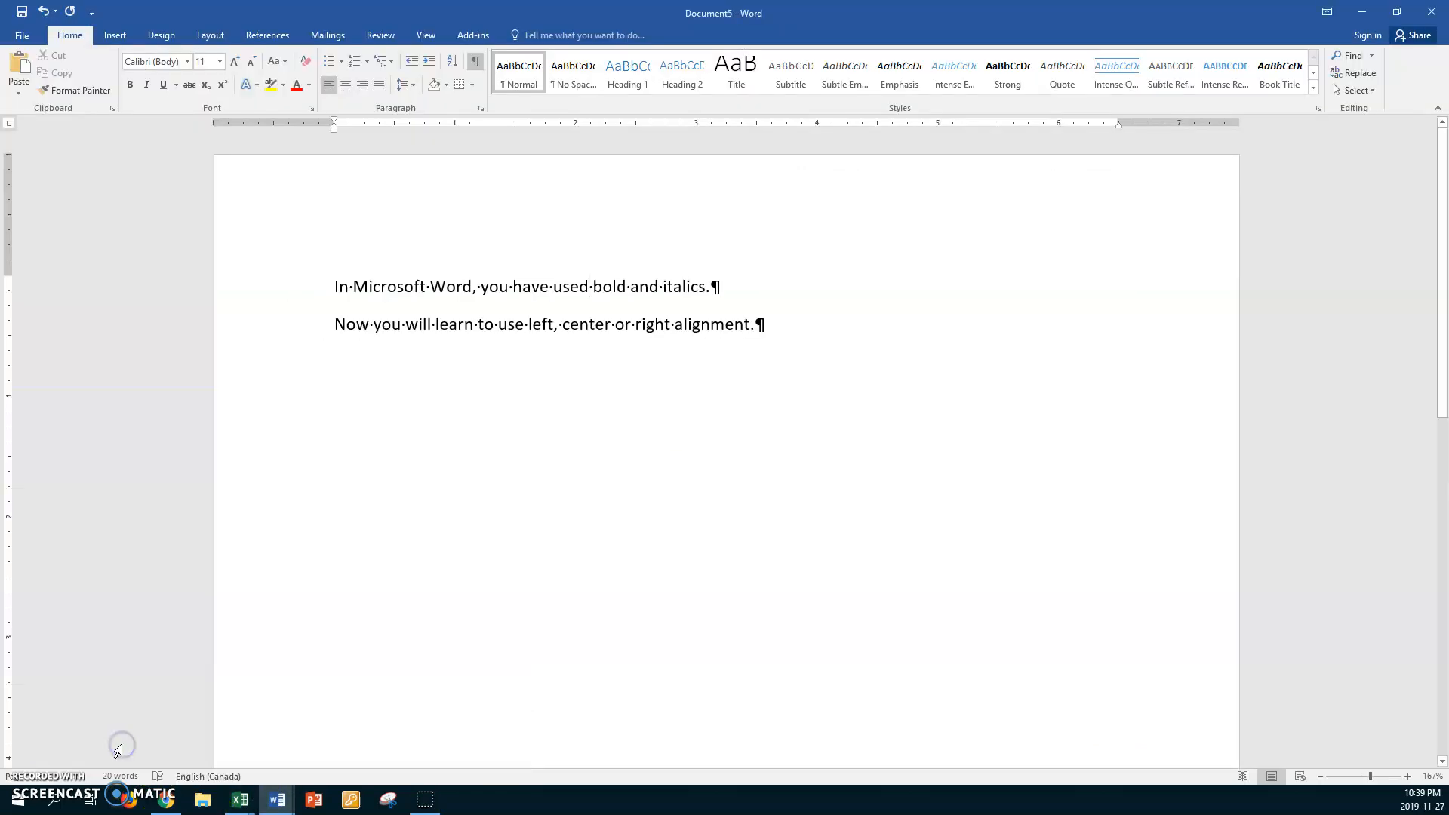
pyautogui.scroll(-1, 276, 654)
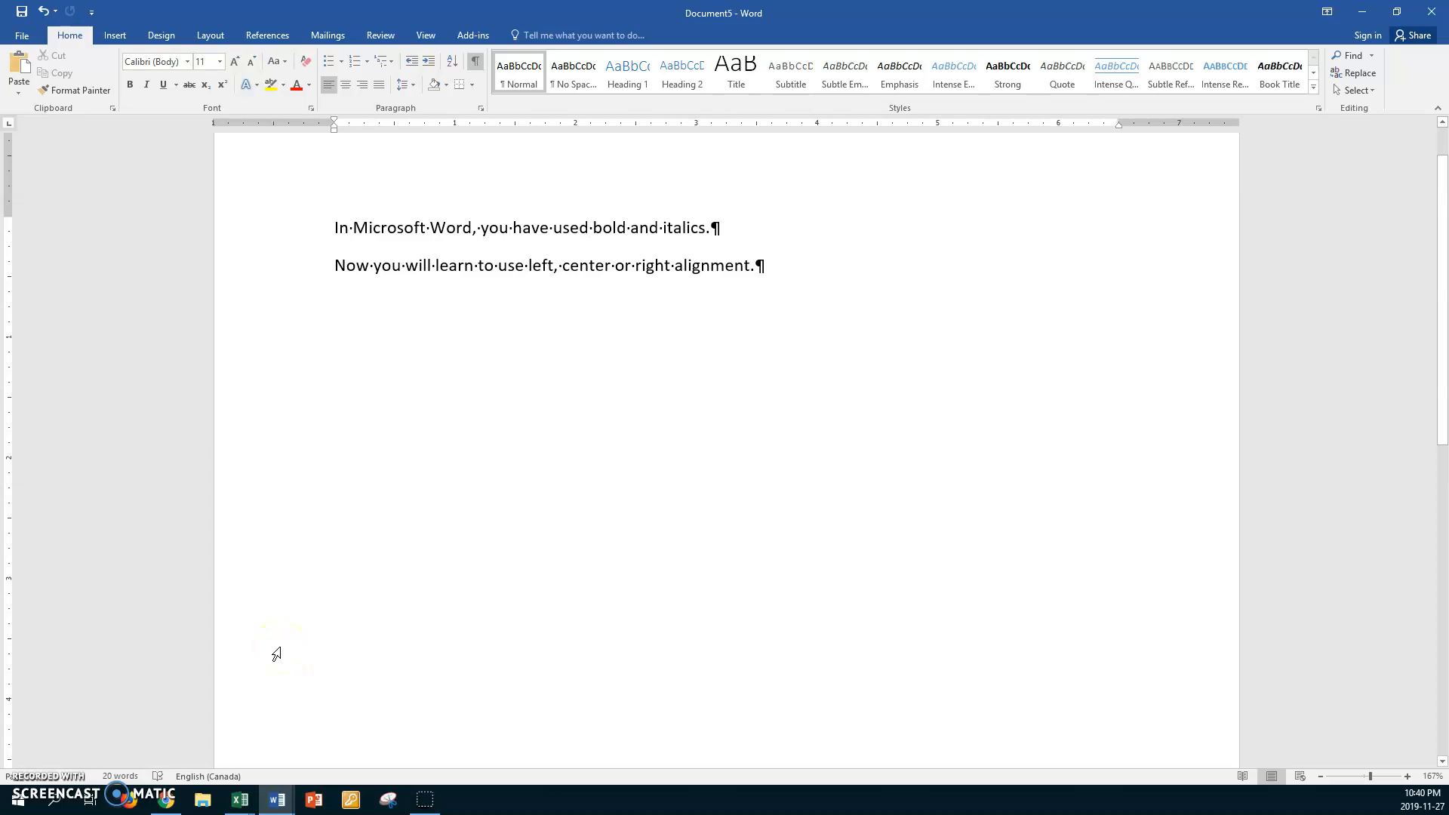
pyautogui.click(258, 642)
# Switch to the Book1 workbook in Excel and accept the custom zoom magnification for the worksheet
pyautogui.click(240, 801)
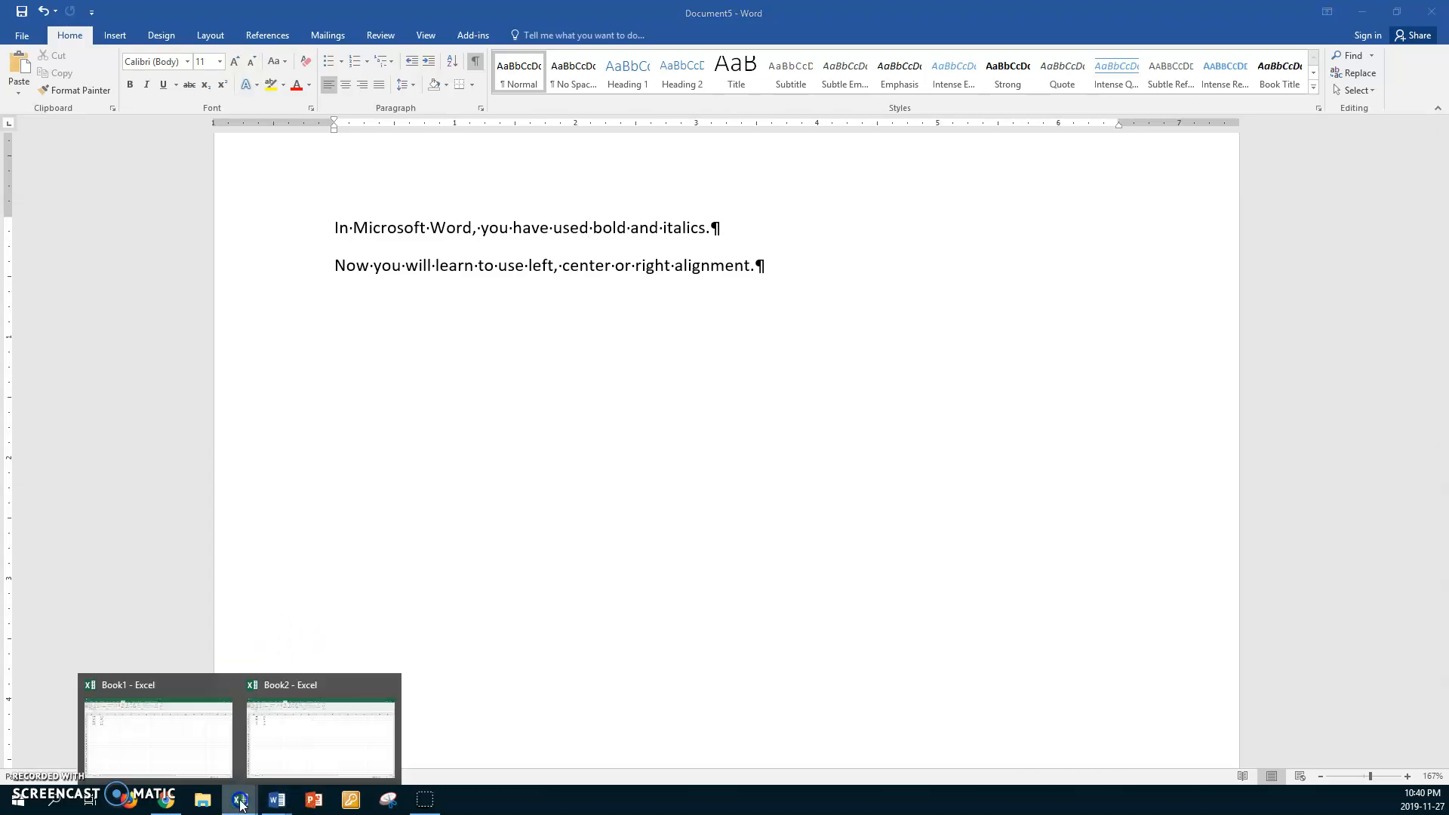
pyautogui.click(173, 744)
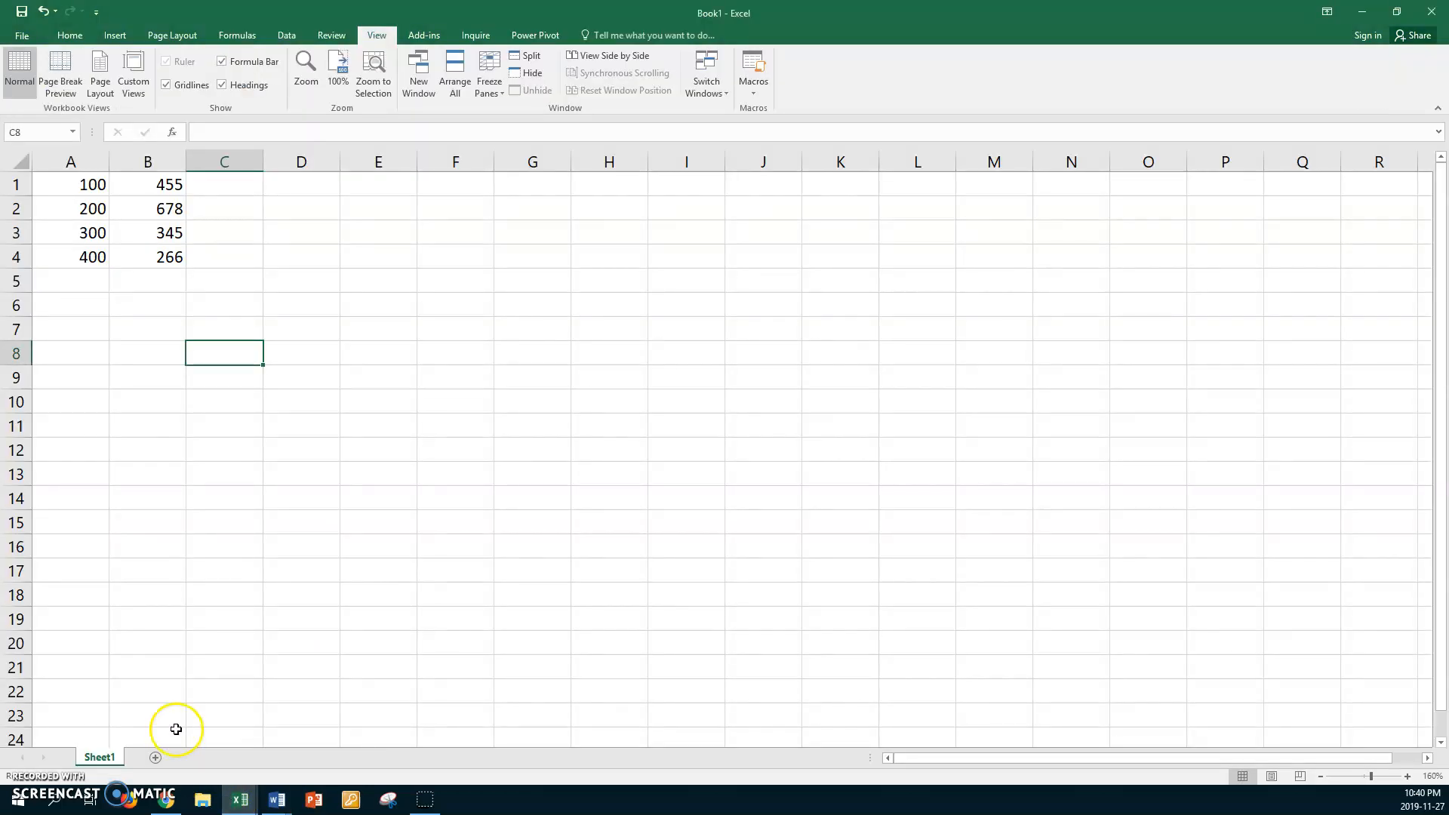
pyautogui.click(63, 184)
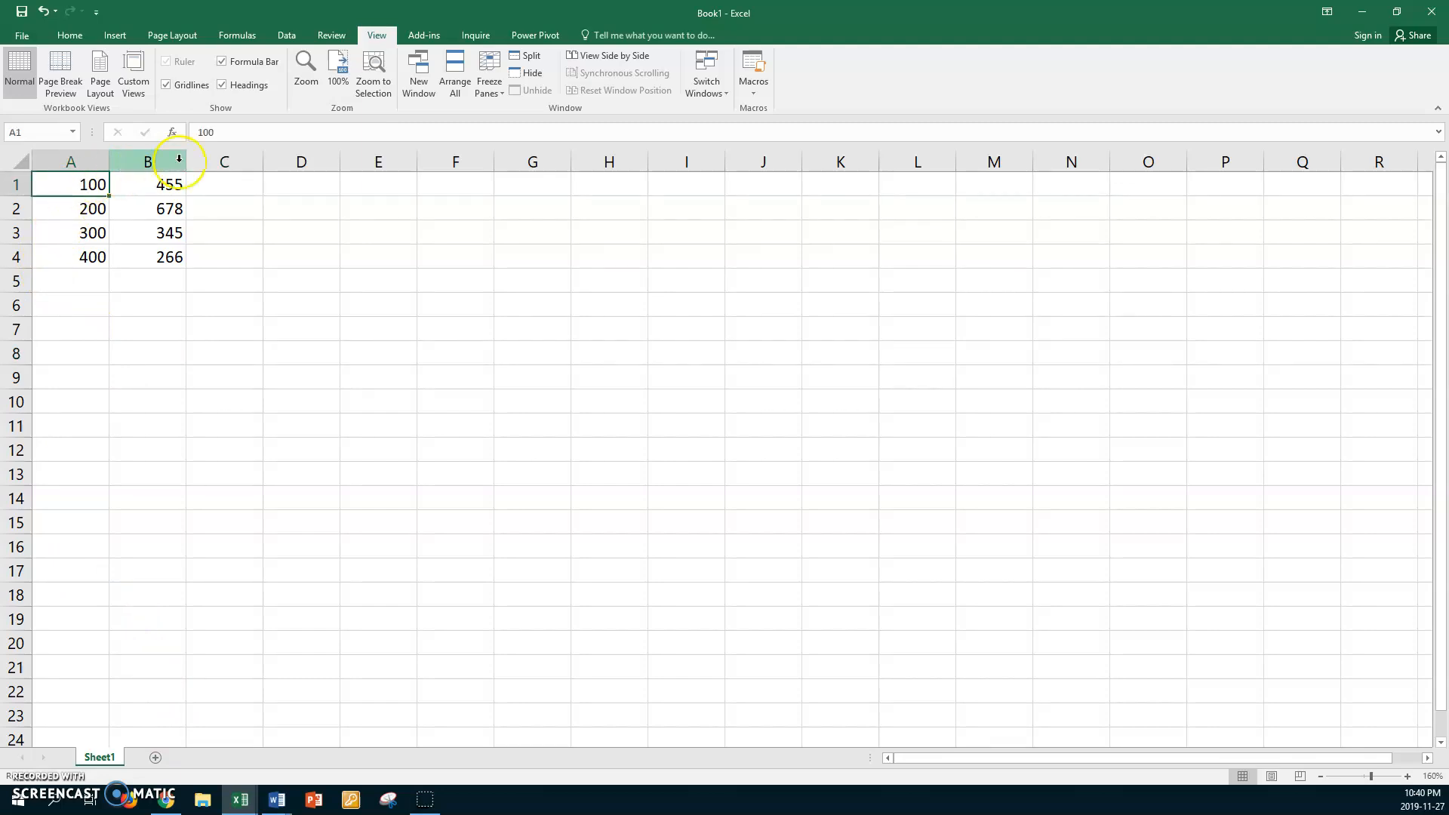
pyautogui.click(308, 85)
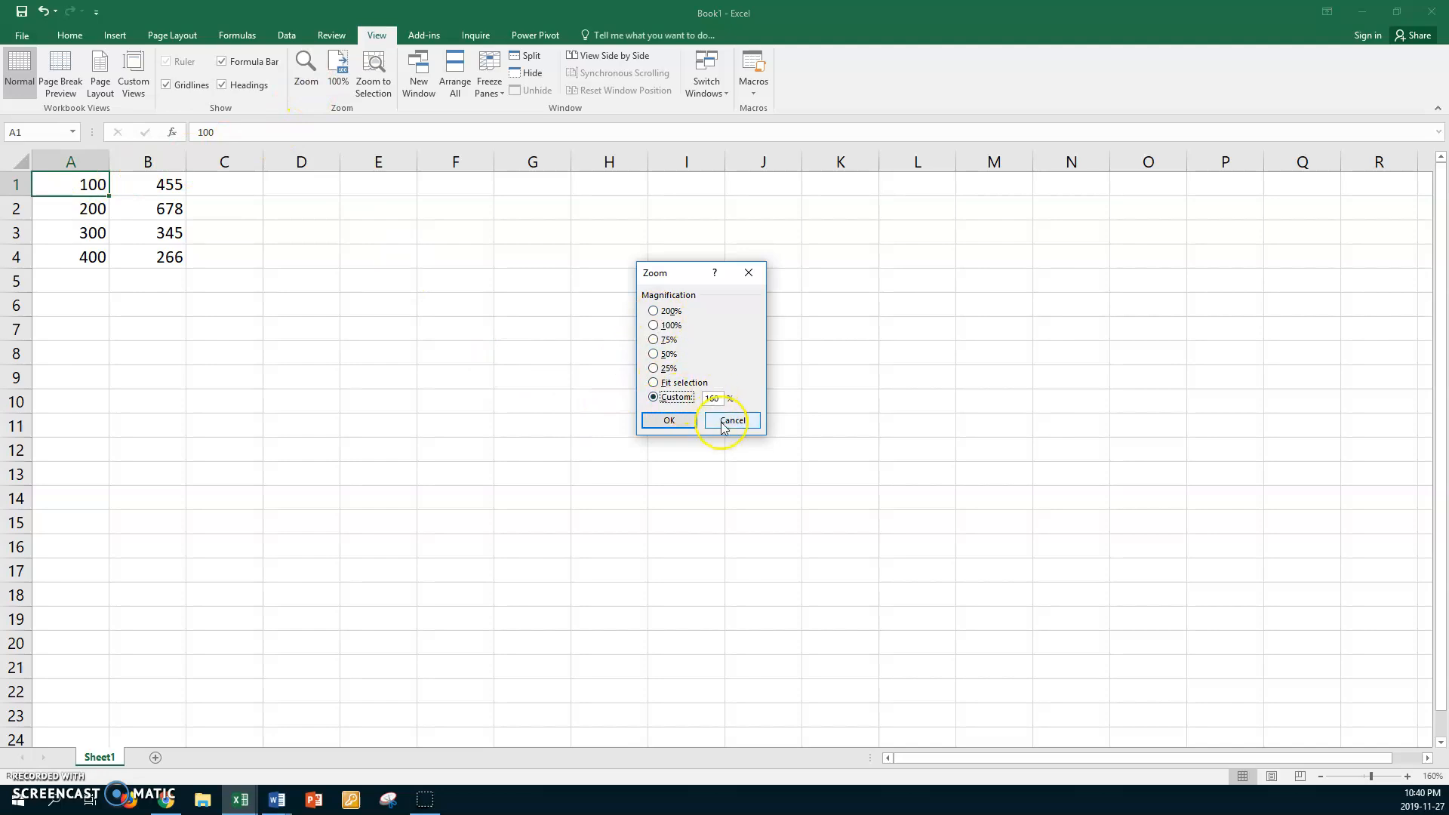
pyautogui.click(678, 423)
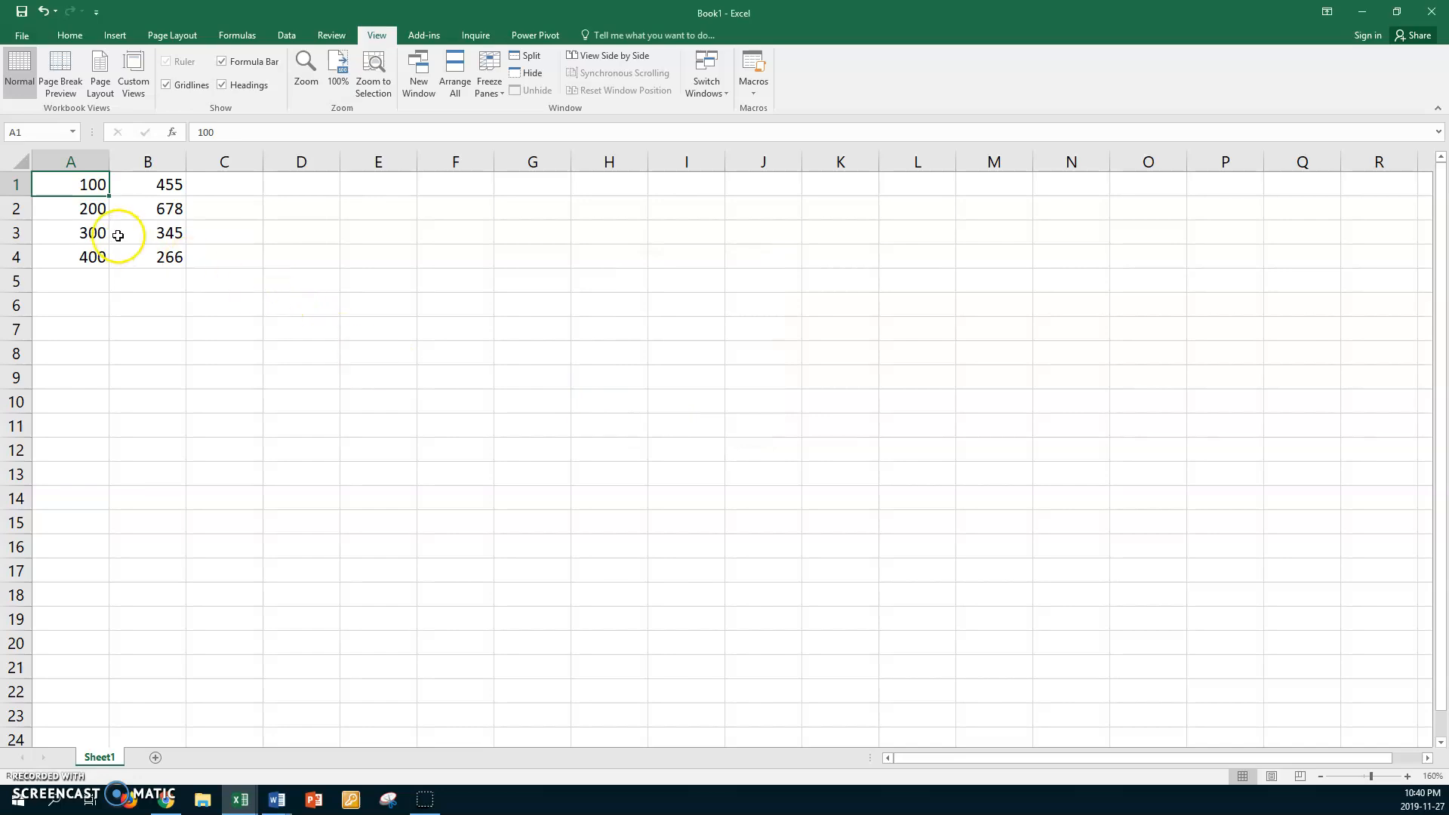
# Examine the numbers in columns A and B cell by cell, down to row 4
pyautogui.click(58, 207)
pyautogui.click(48, 230)
pyautogui.click(48, 256)
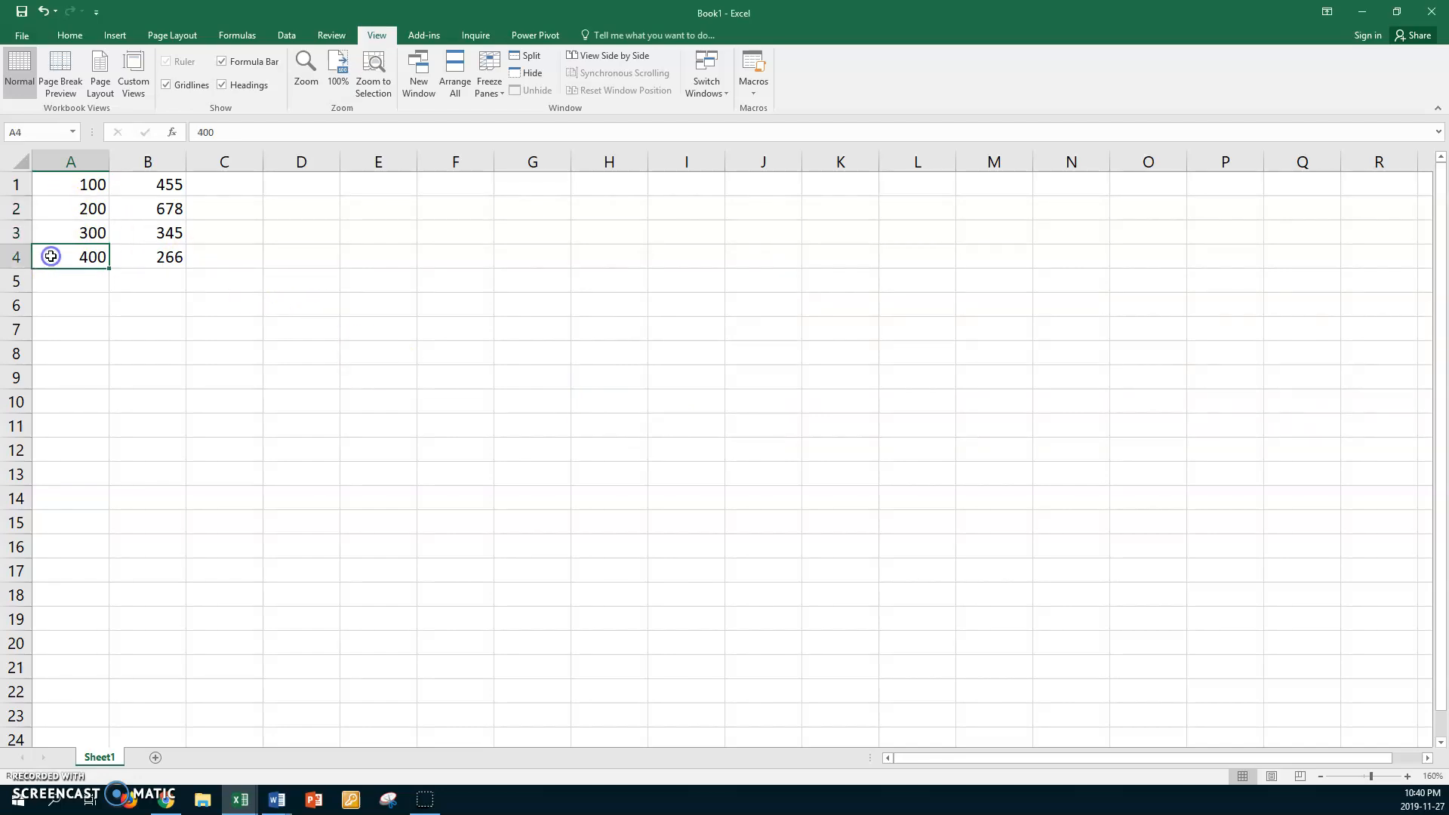
pyautogui.click(120, 190)
pyautogui.click(129, 206)
pyautogui.click(130, 230)
pyautogui.click(135, 255)
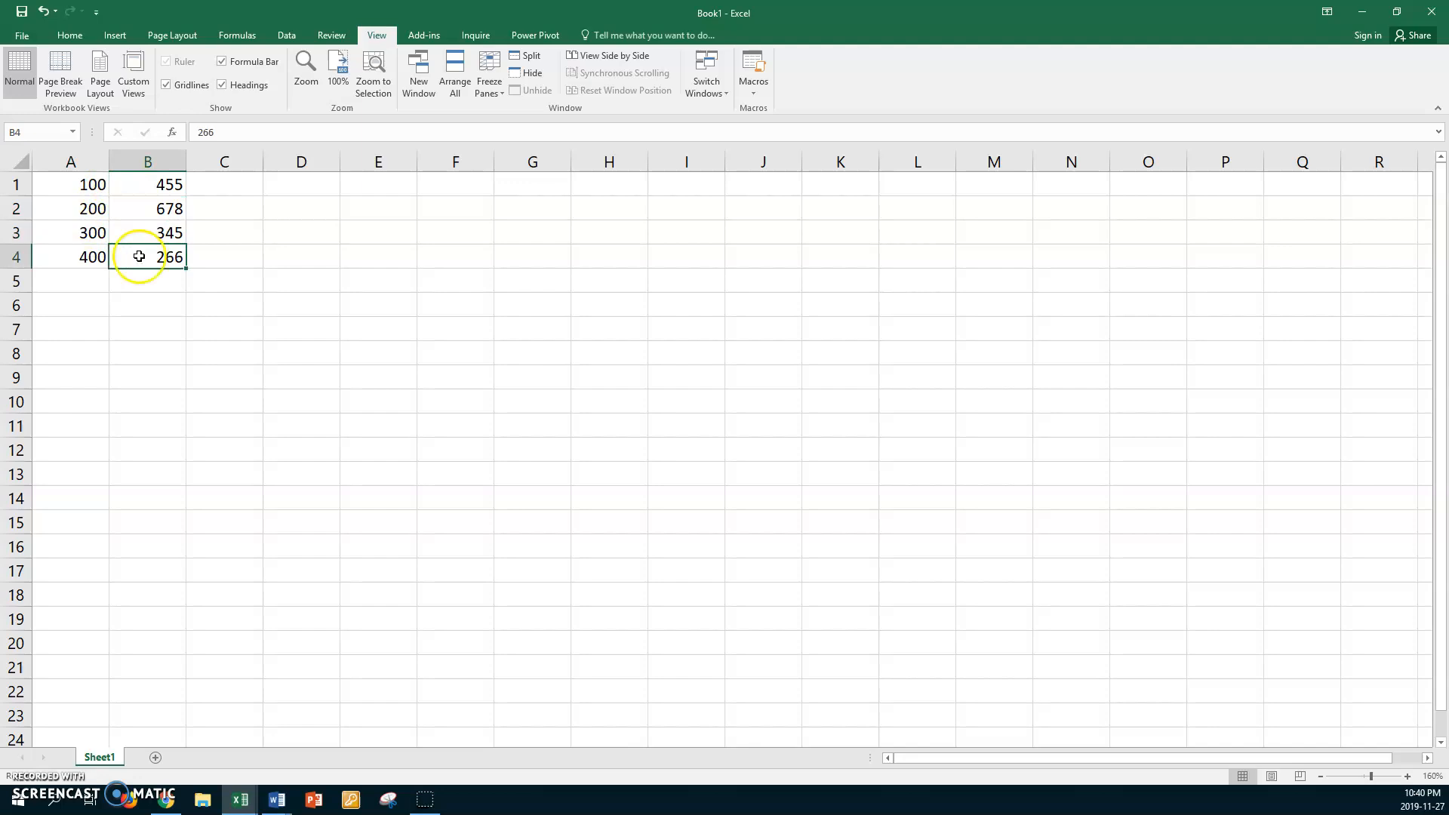
# AutoSum the range A1:C5 so row totals fill column C and column totals fill row 5
pyautogui.click(64, 182)
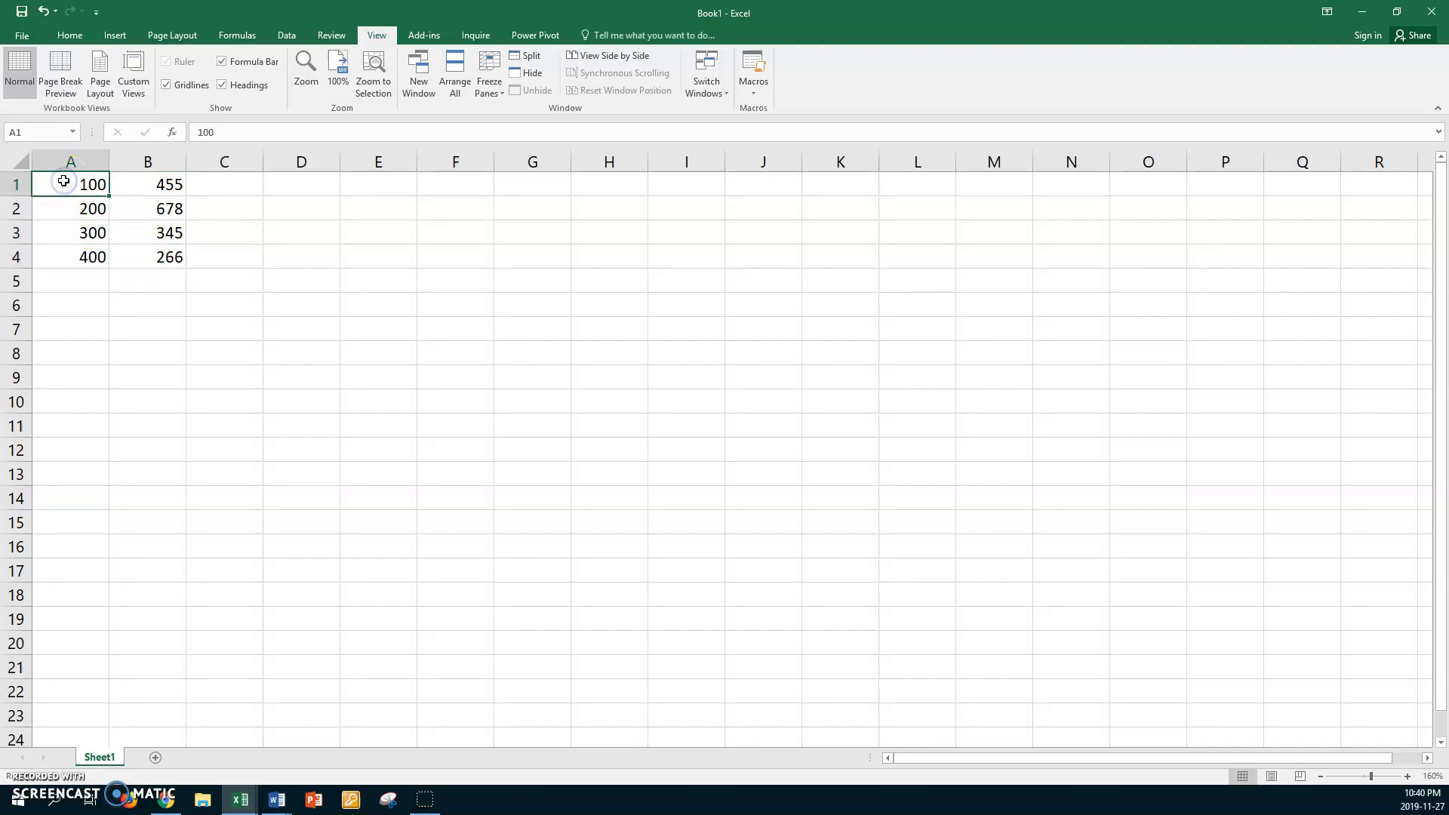
pyautogui.scroll(-1, 64, 181)
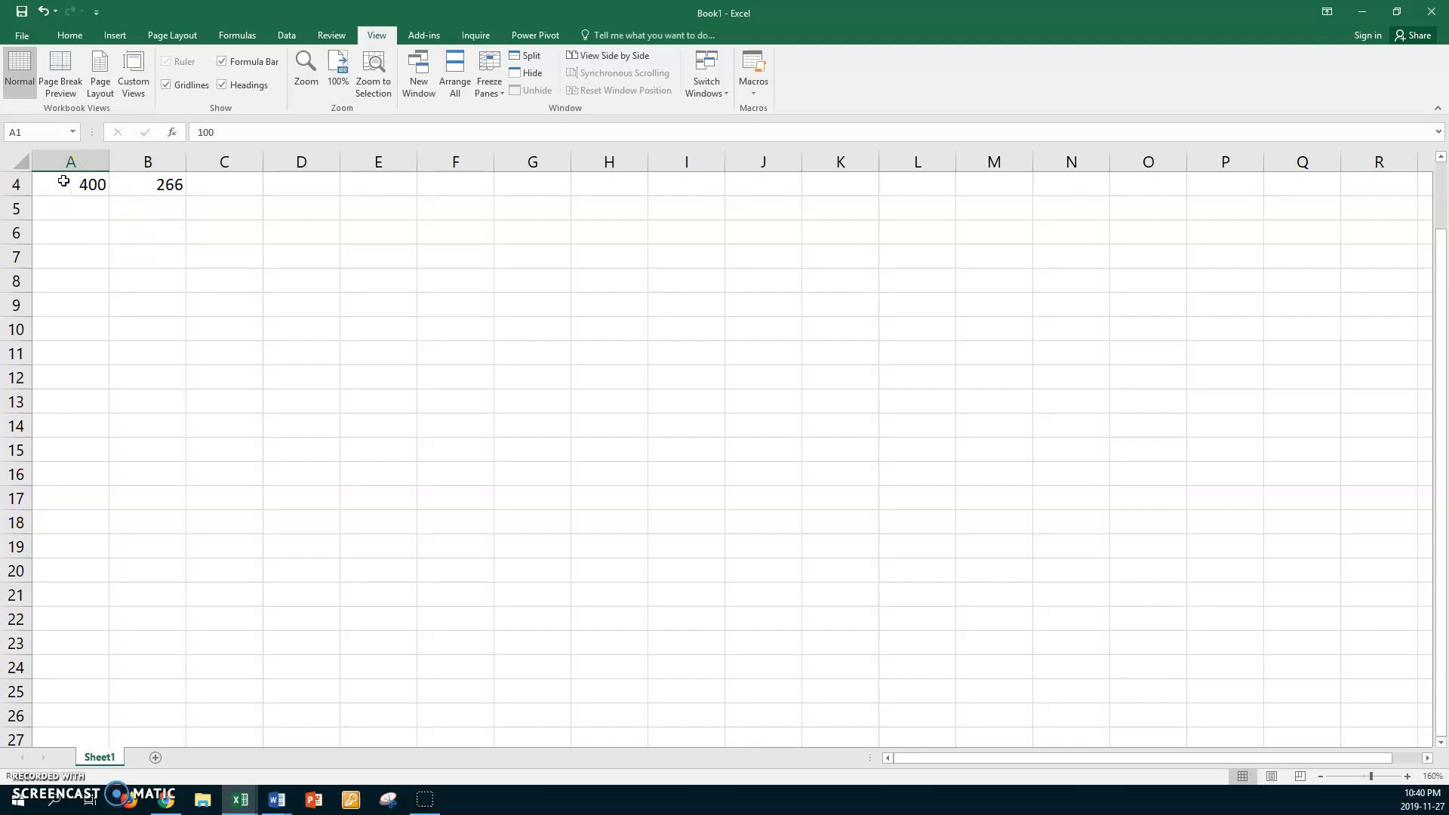
pyautogui.scroll(1, 63, 181)
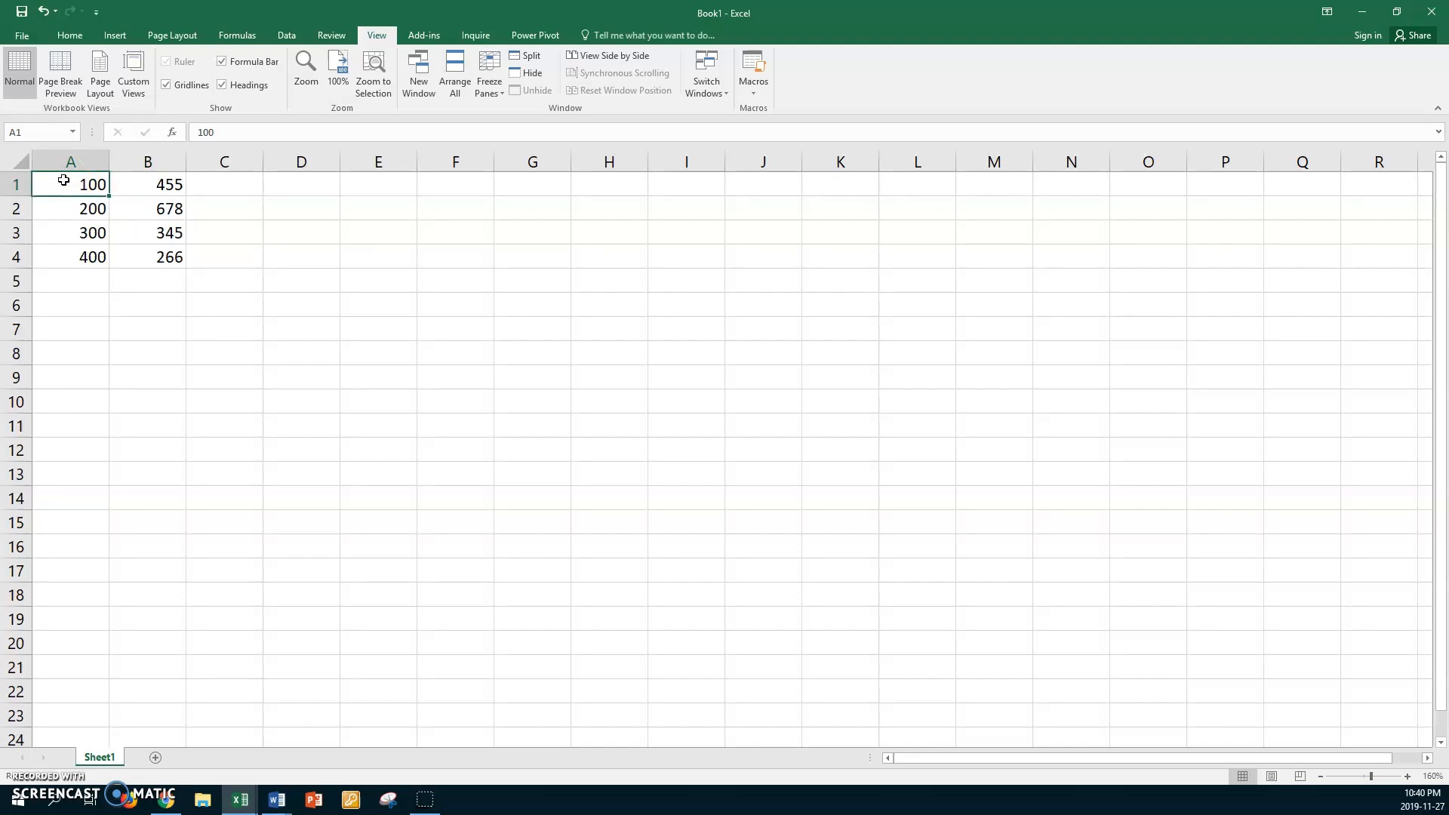
pyautogui.keyDown('shift'); pyautogui.click(224, 282); pyautogui.keyUp('shift')
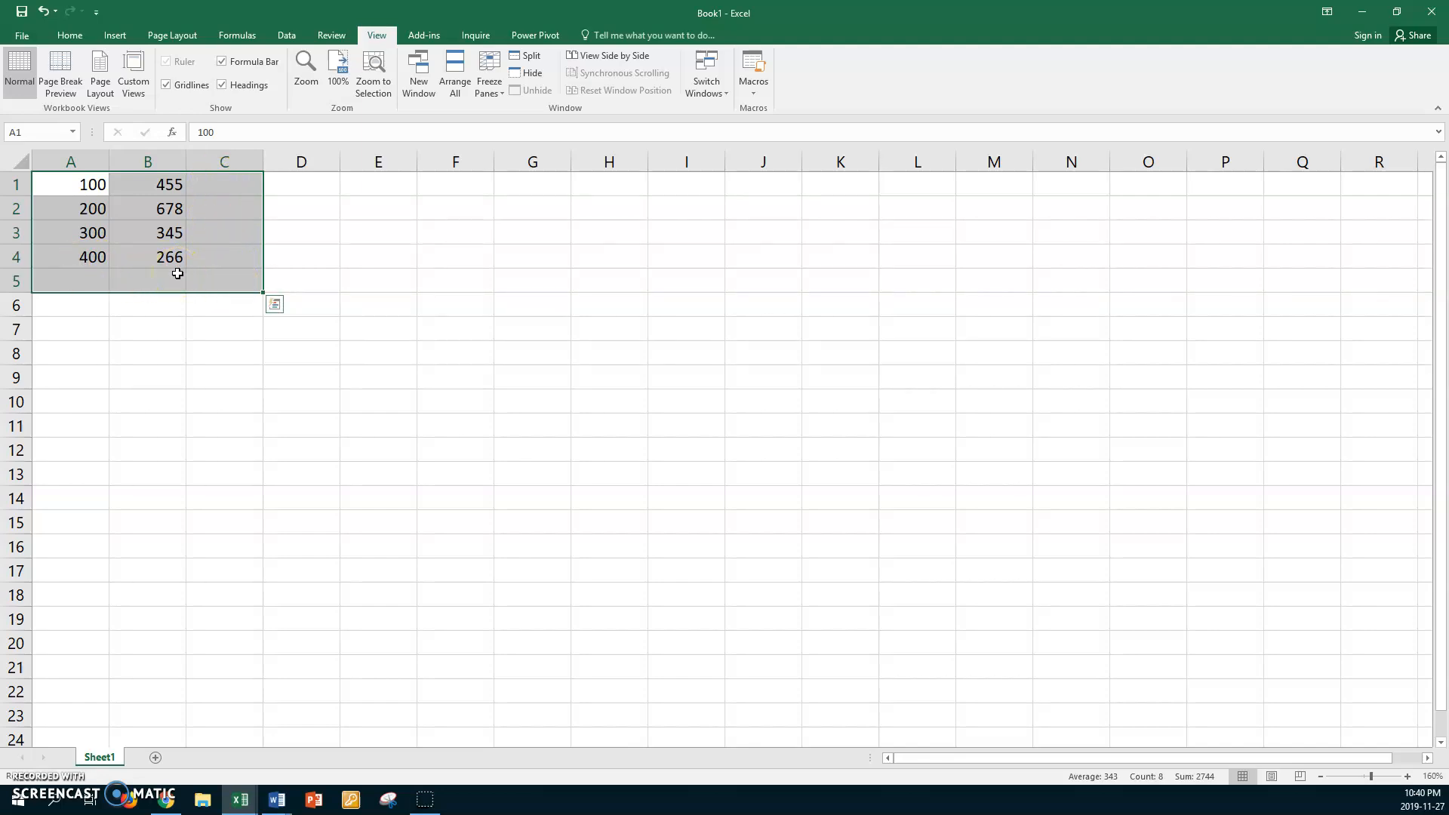
pyautogui.hotkey('alt', '=')
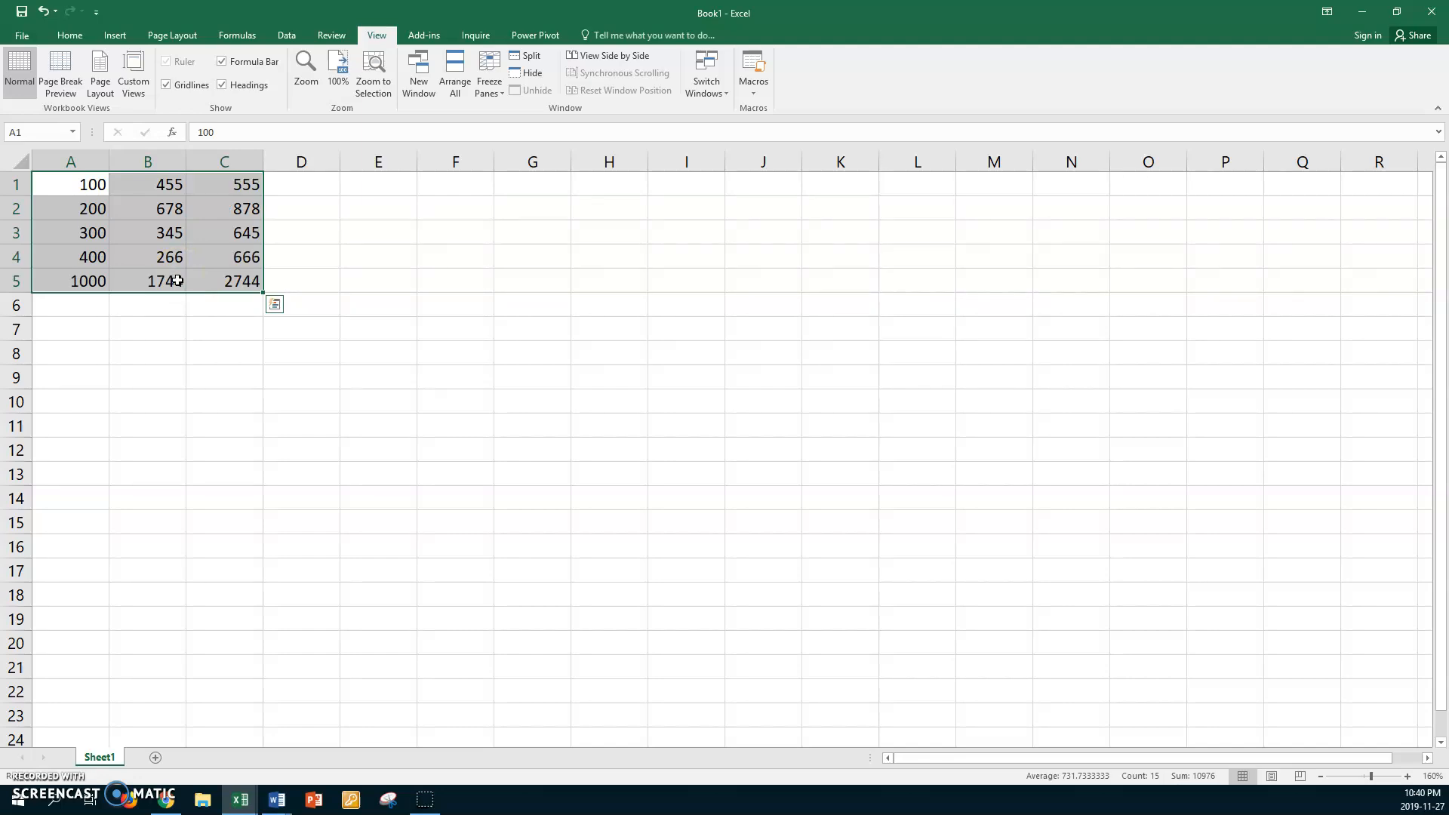
pyautogui.click(308, 302)
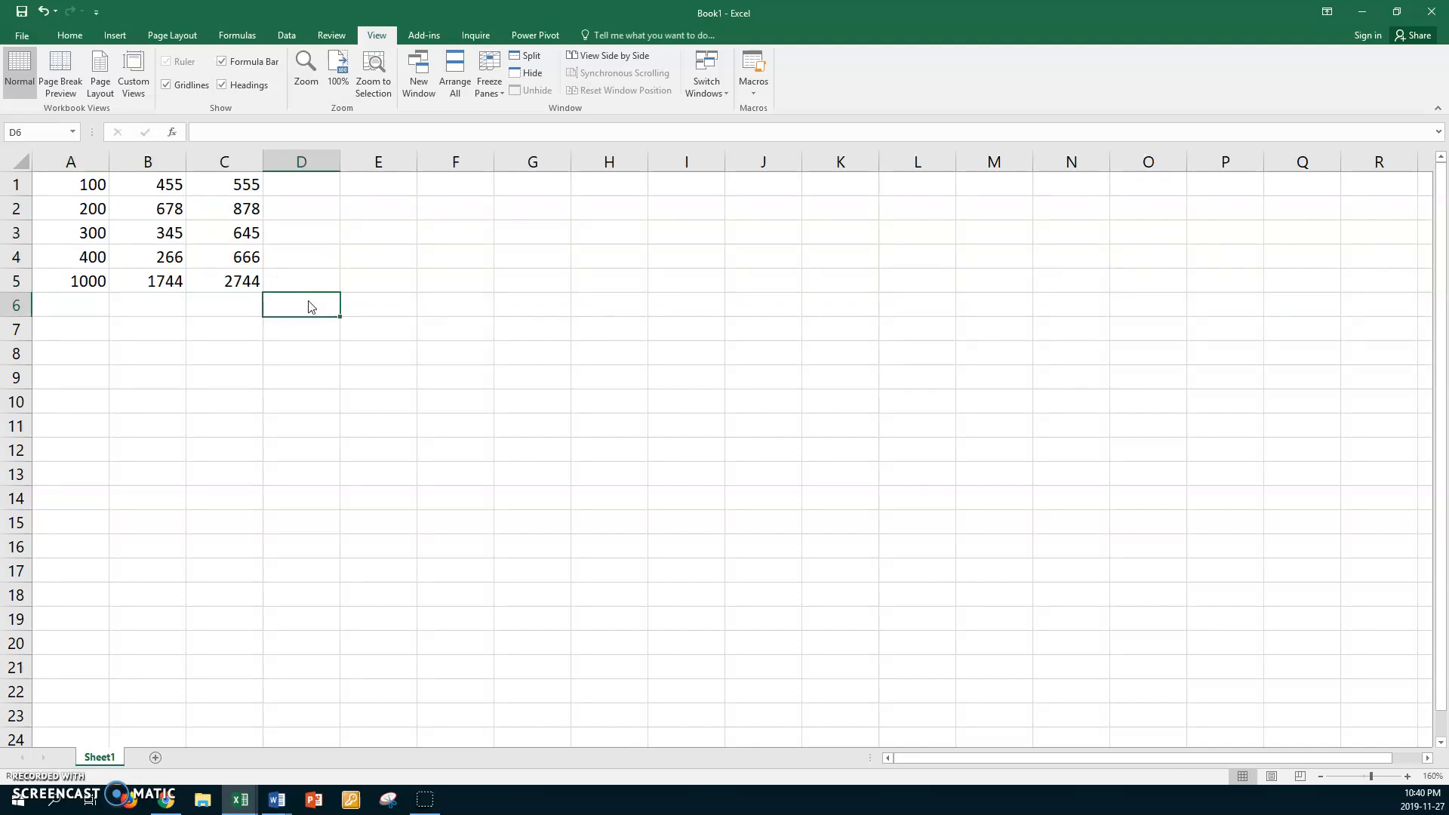
# Start saving the workbook and choose the Work1 folder inside File Management on the data (D:) drive as its location
pyautogui.hotkey('ctrl', 's')
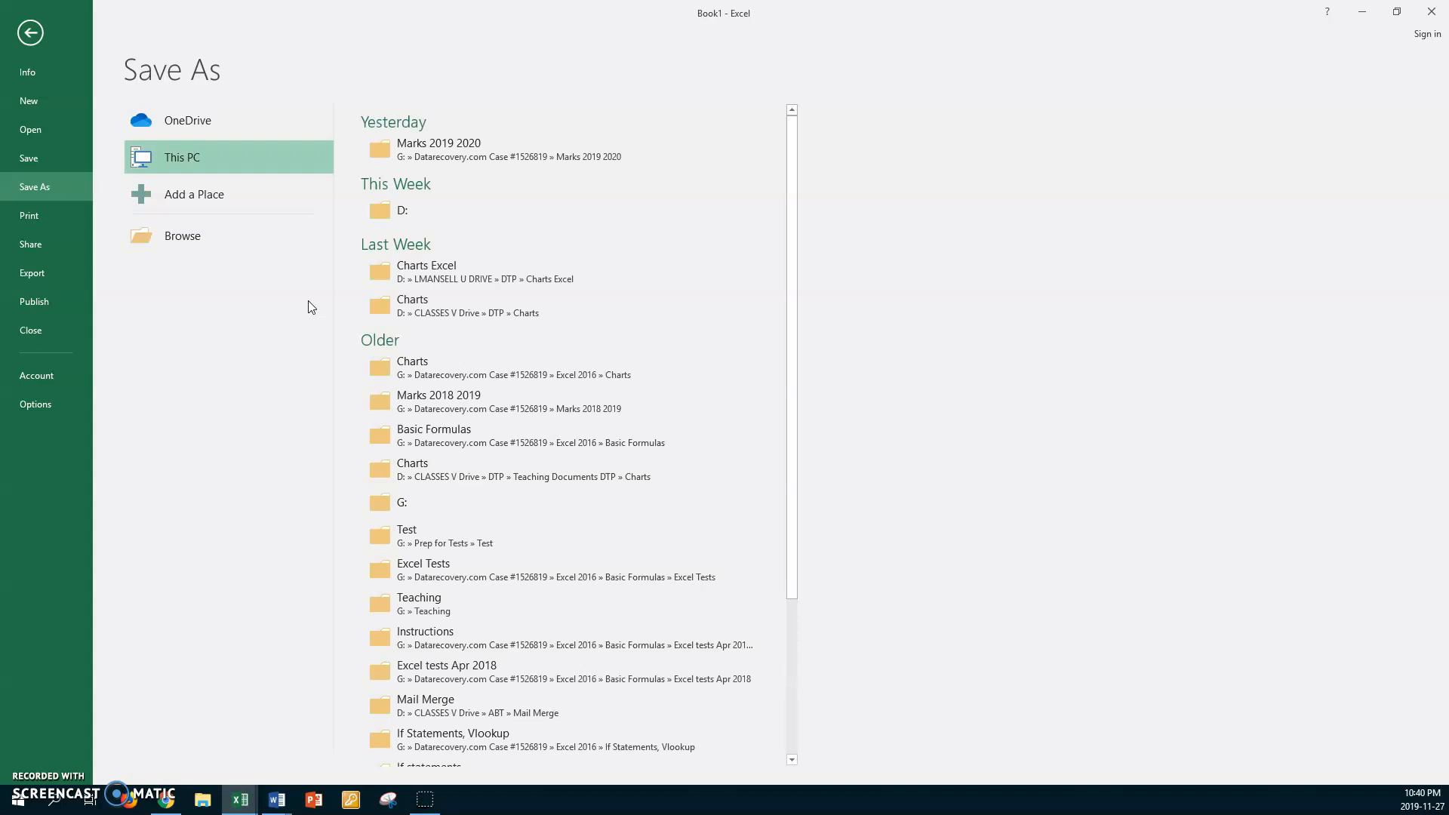
pyautogui.click(196, 234)
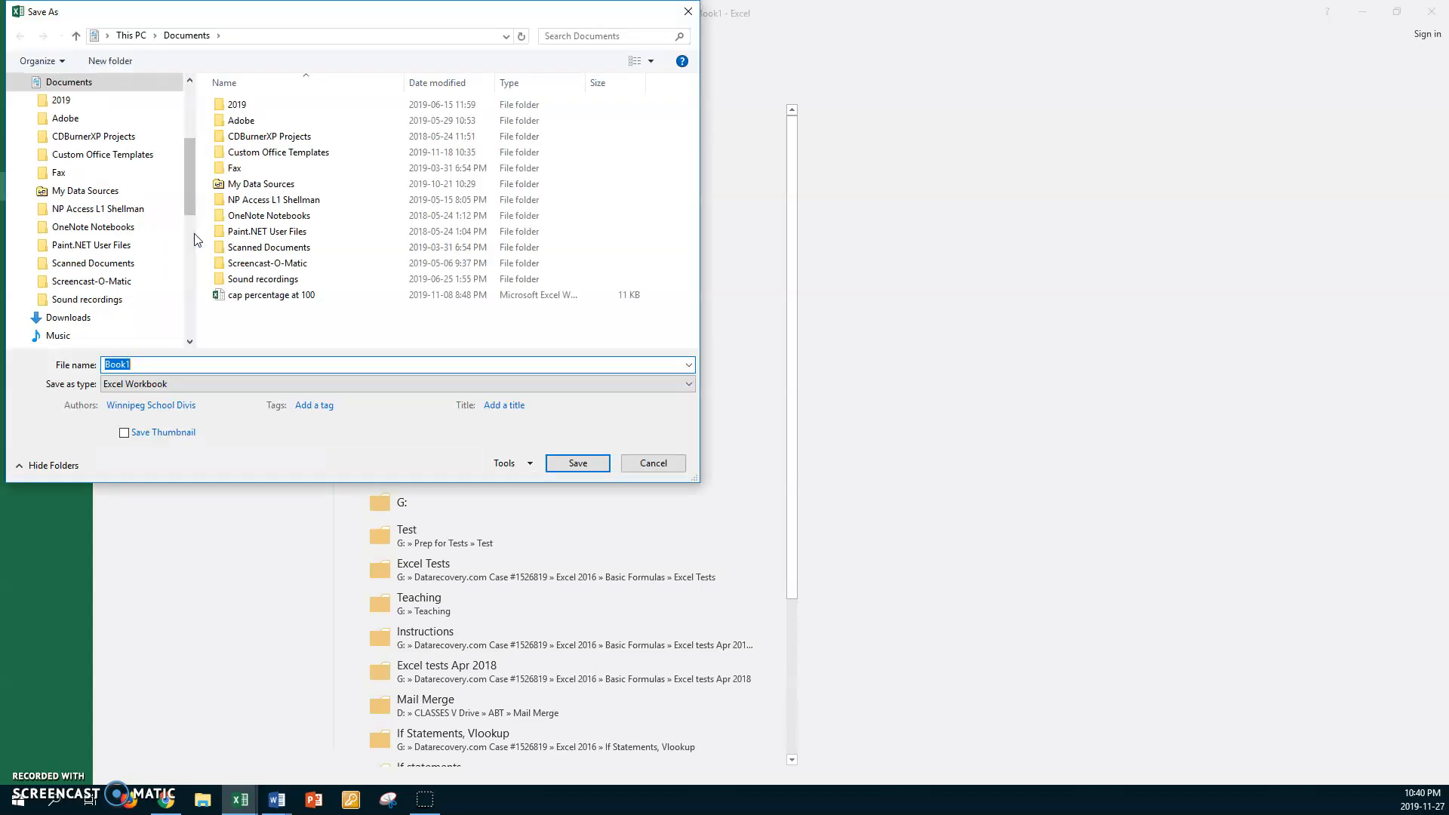
pyautogui.moveTo(183, 193); pyautogui.dragTo(184, 235)
pyautogui.click(62, 263)
pyautogui.click(221, 136)
pyautogui.doubleClick(222, 137)
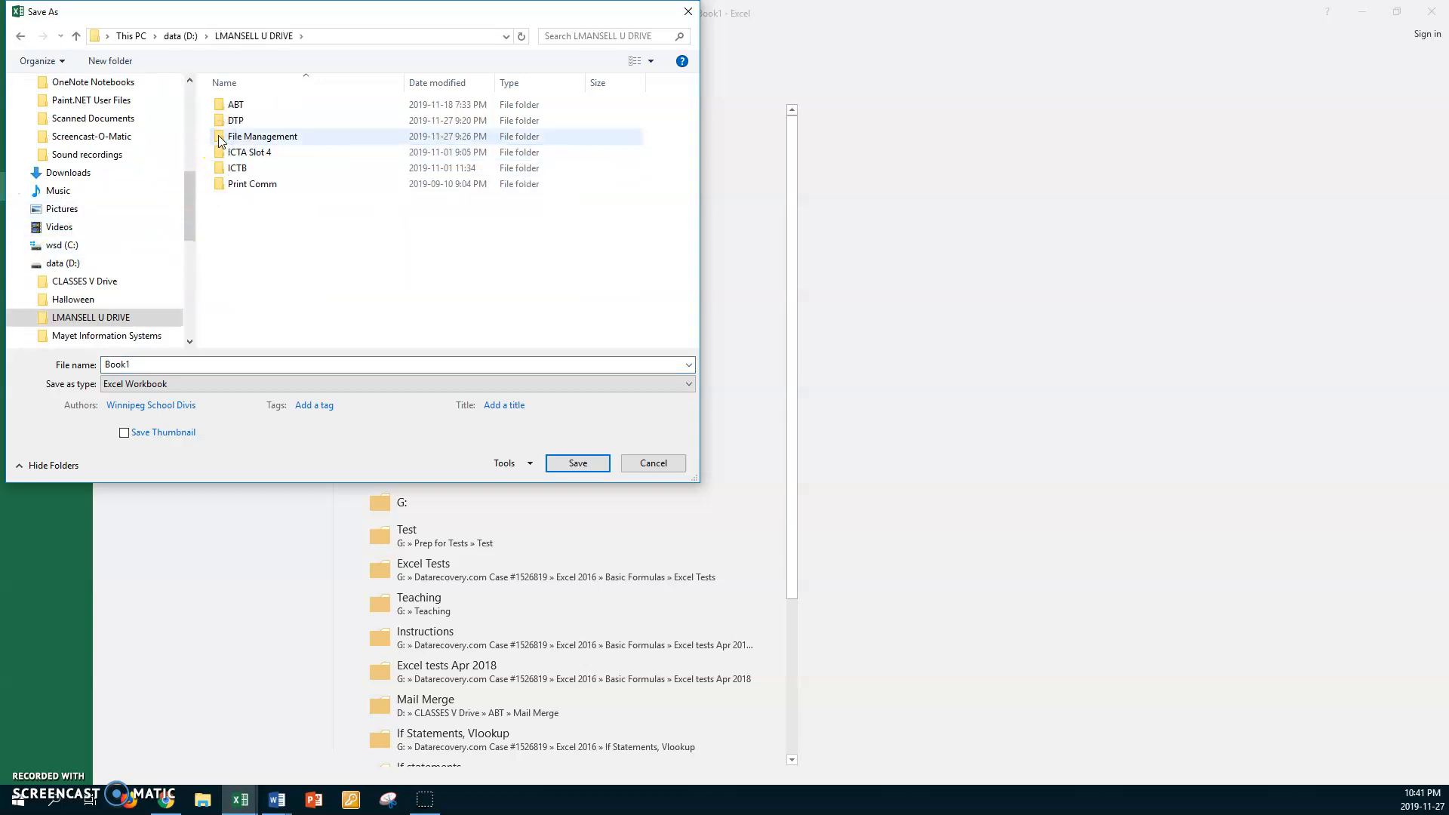
pyautogui.doubleClick(219, 136)
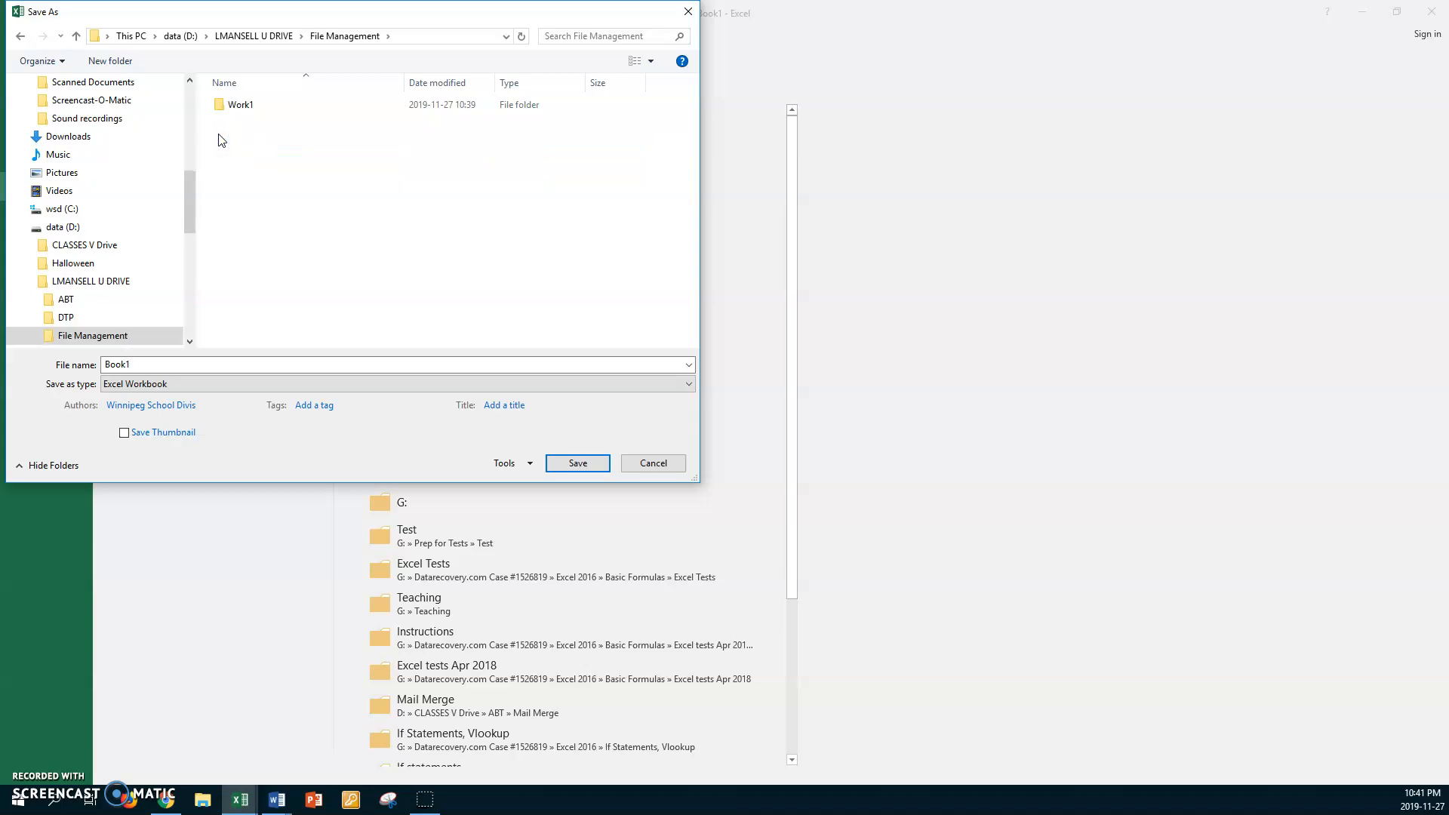
pyautogui.doubleClick(219, 104)
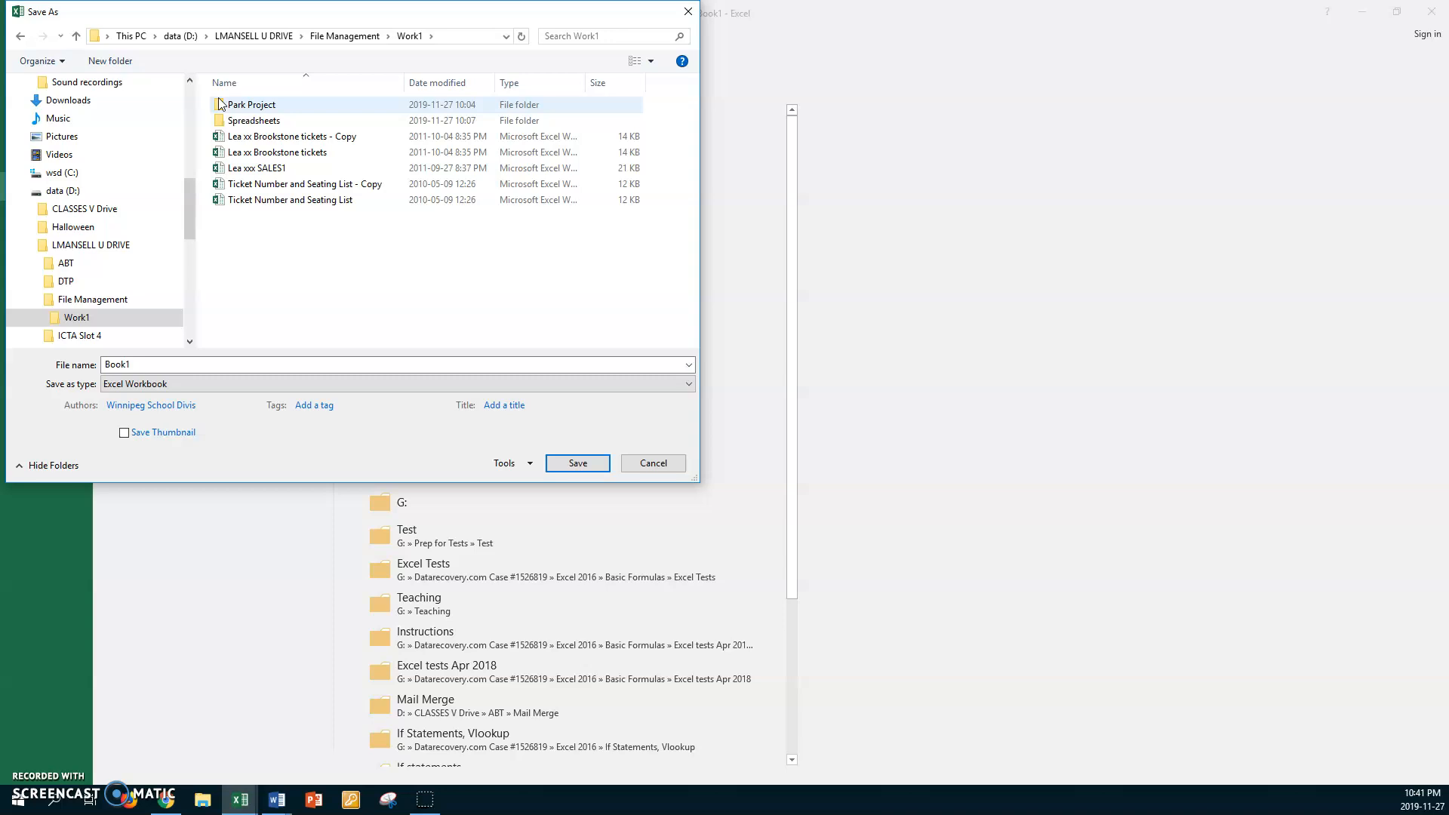
# Save the workbook, named with the student's first name followed by "Nov 27 Exercise 4 Excel Sum", and close it
pyautogui.click(115, 366)
pyautogui.click(431, 801)
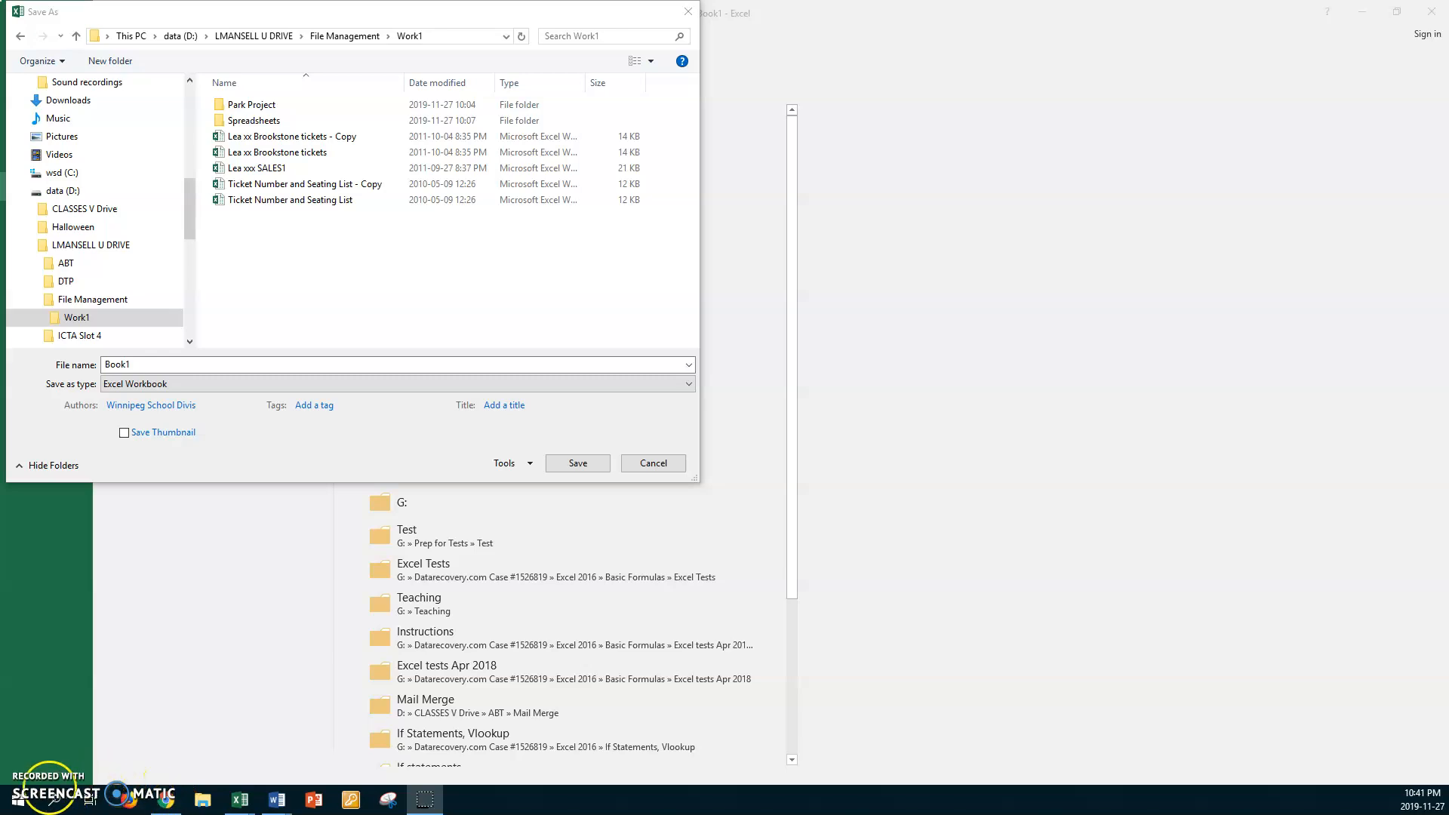
pyautogui.click(133, 364)
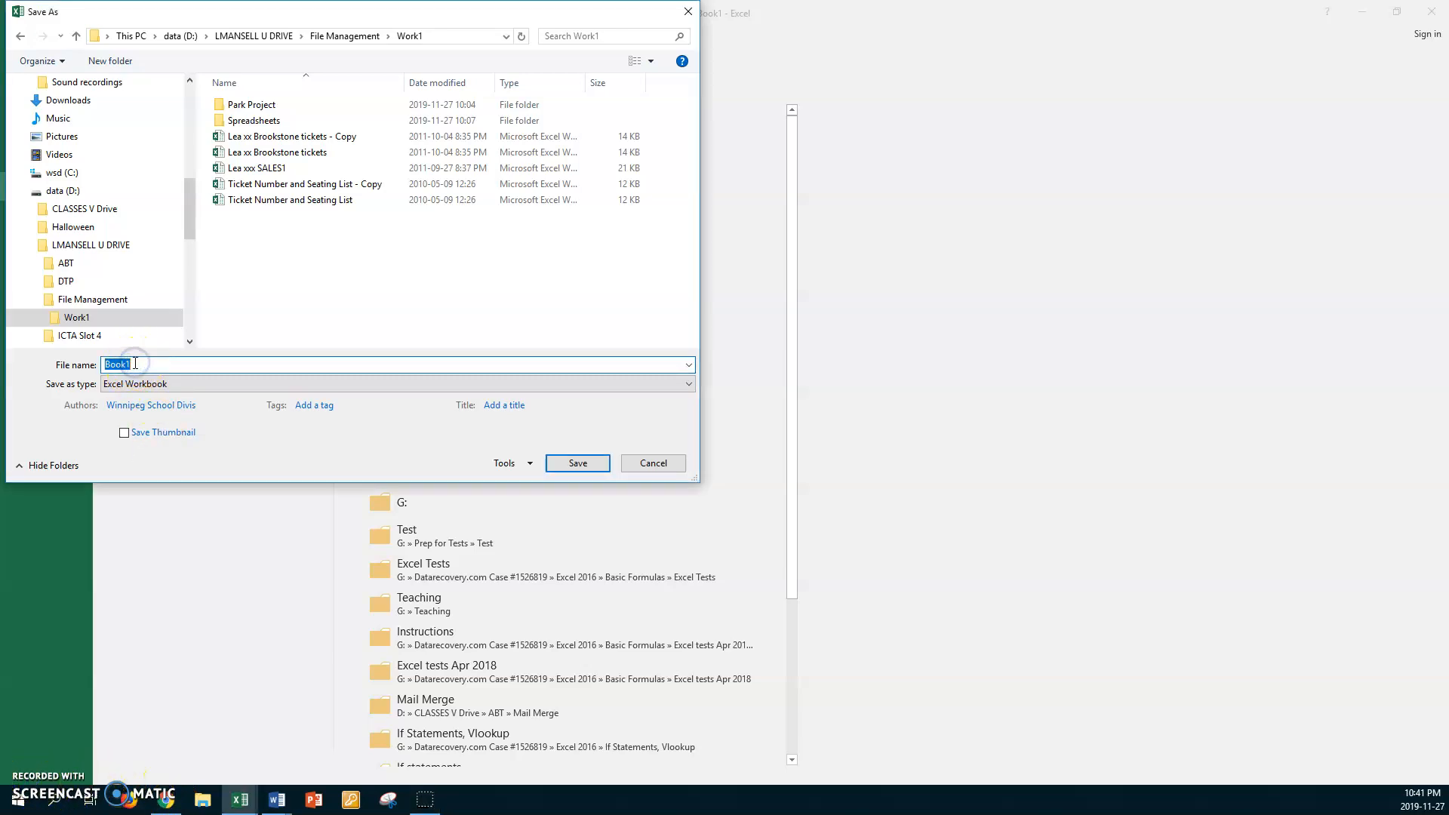
pyautogui.write('Lea Nov')
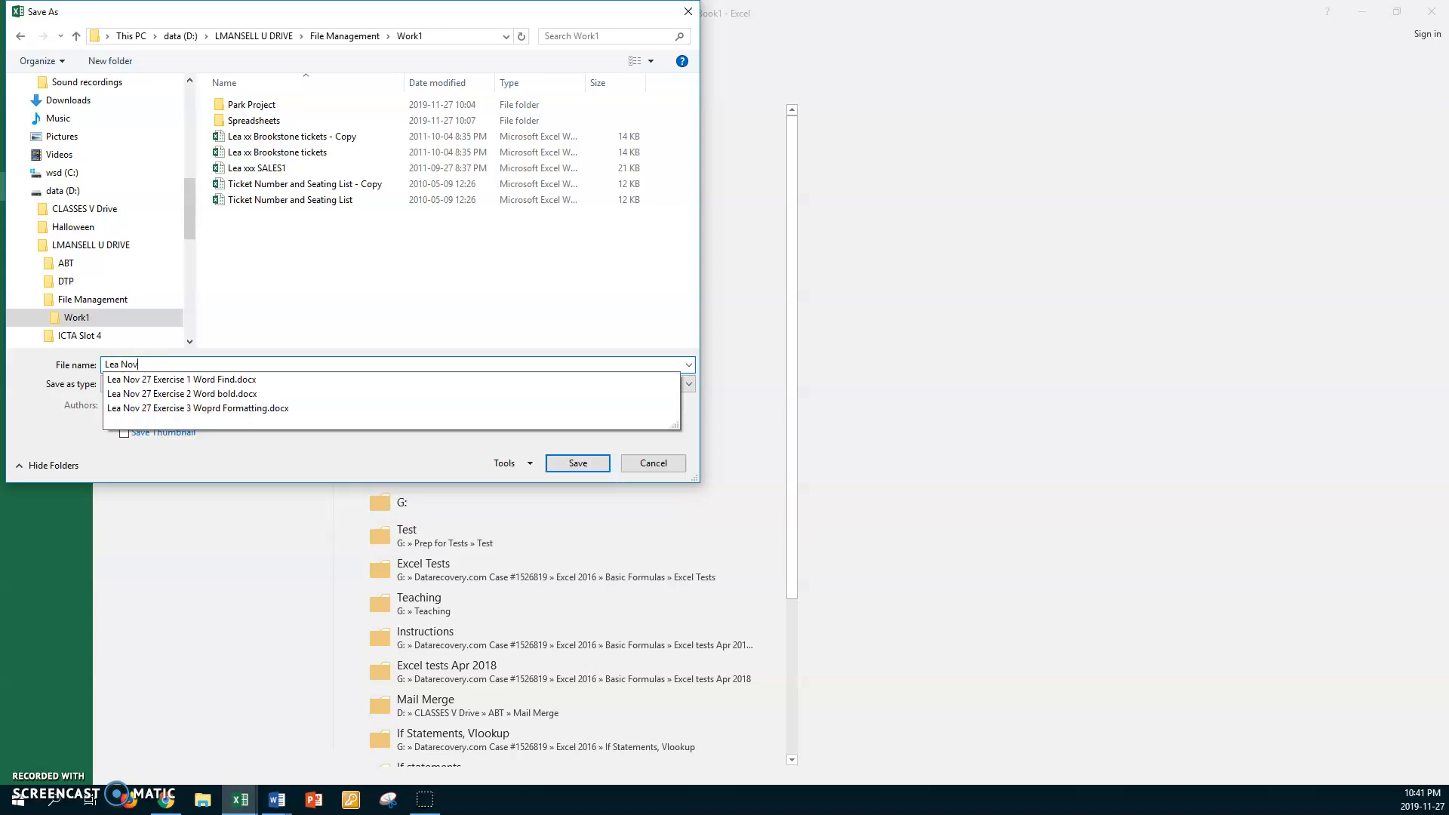
pyautogui.write(' 27 Exercise 4 Ex')
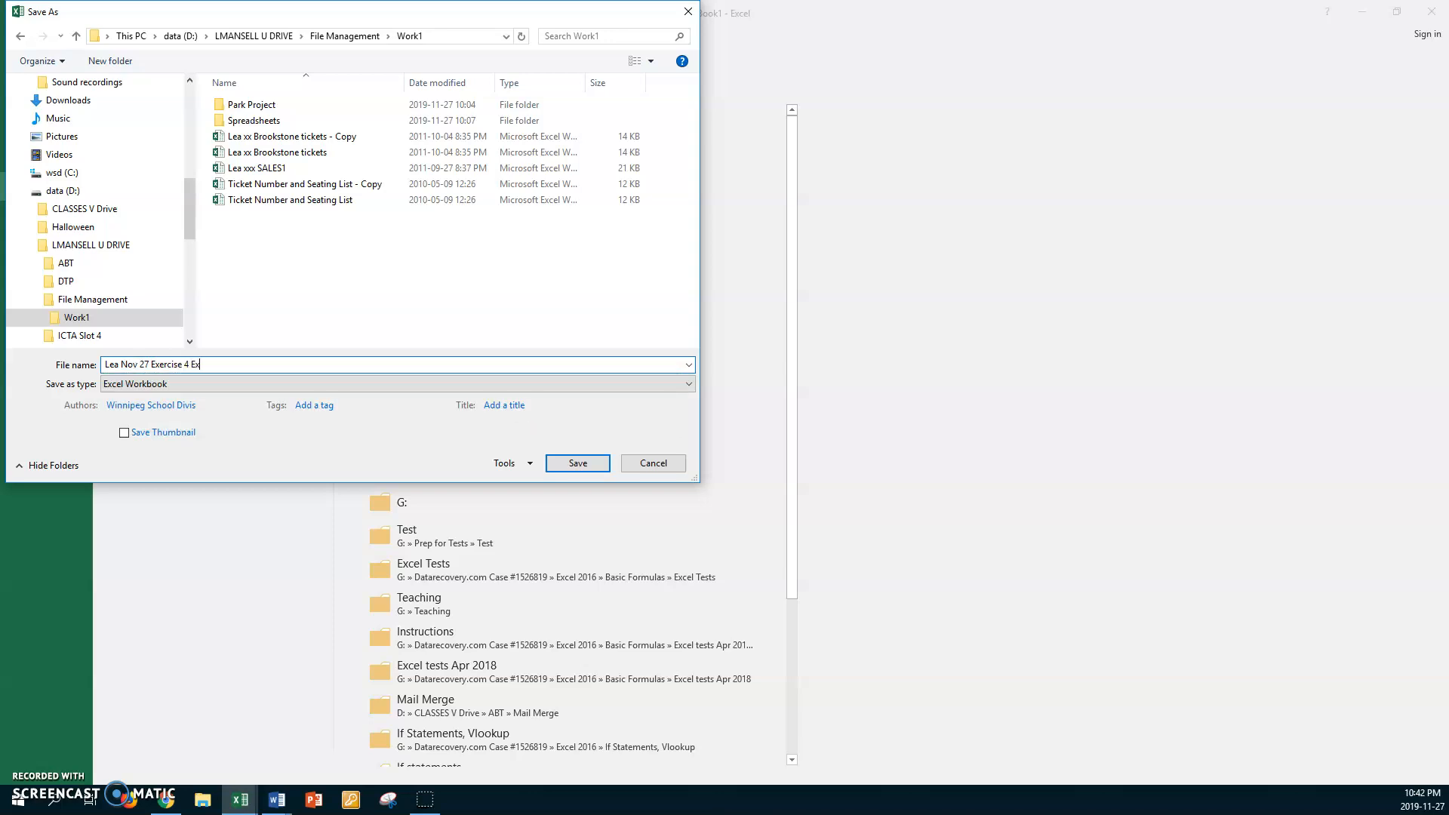
pyautogui.write('cel Sum')
pyautogui.click(577, 463)
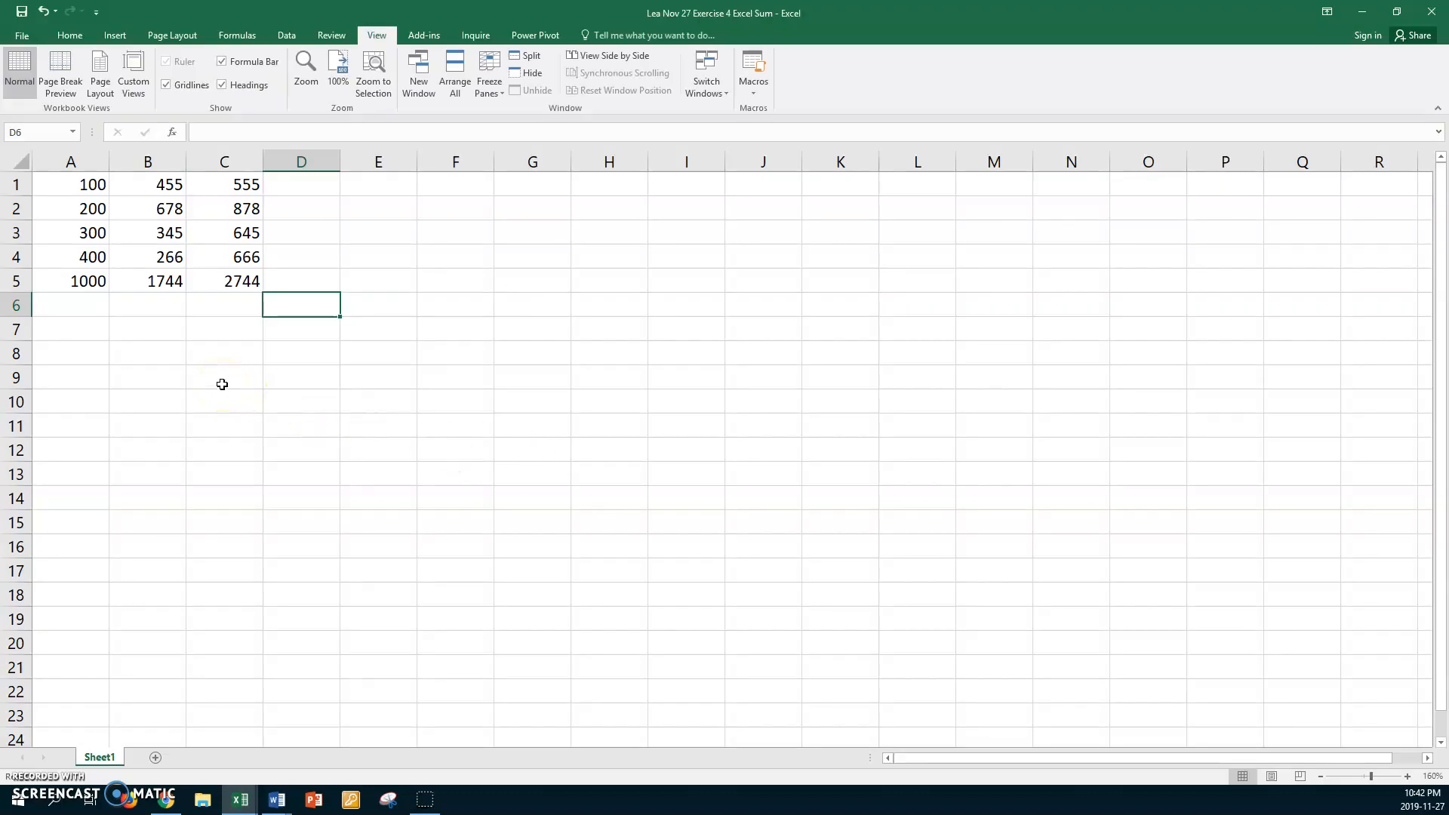
pyautogui.hotkey('ctrl', 'w')
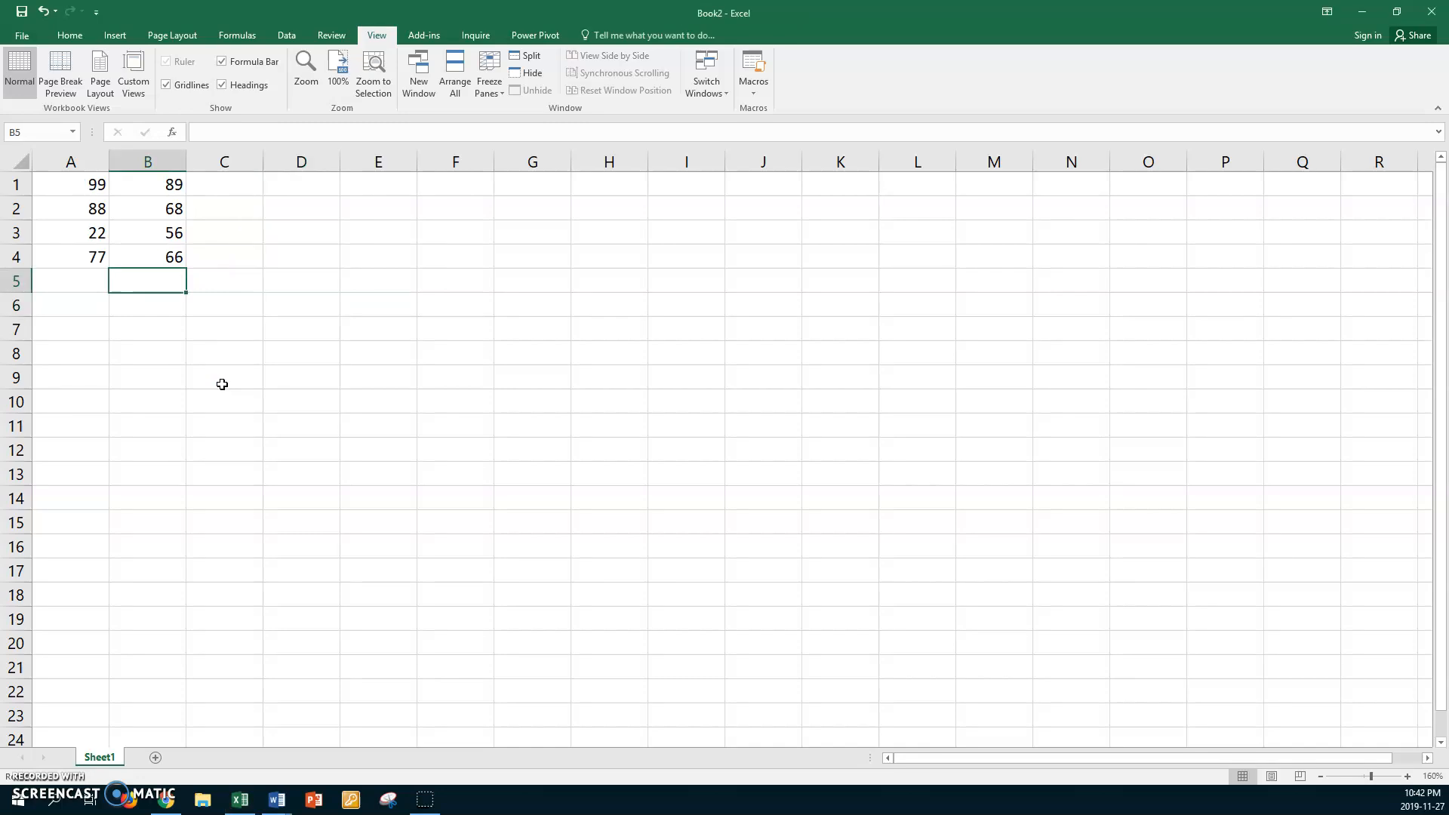
# Switch to the Word document about left, center or right alignment, then make the word "bold" bold and the word "italics" italic
pyautogui.click(277, 800)
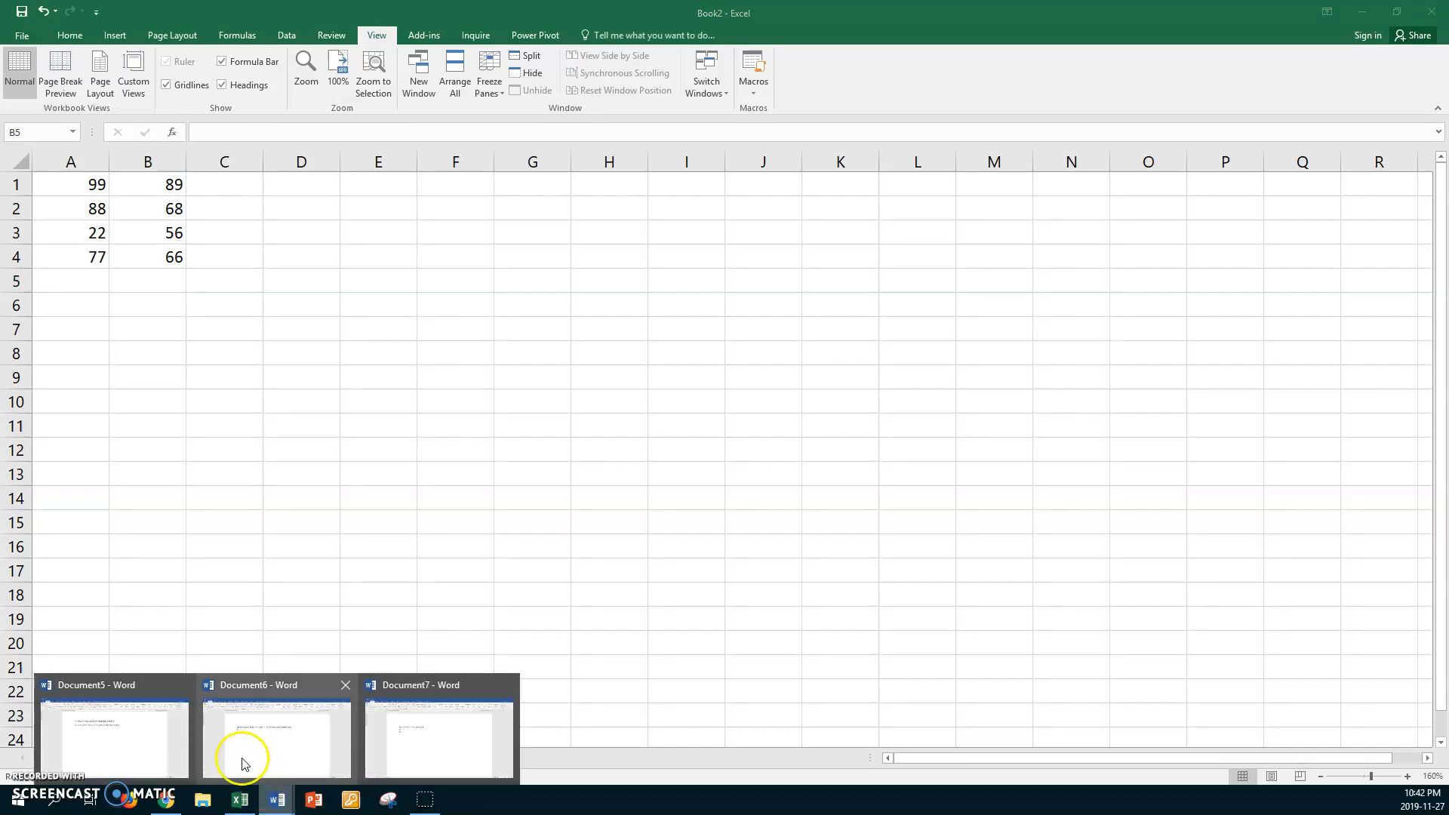
pyautogui.click(115, 736)
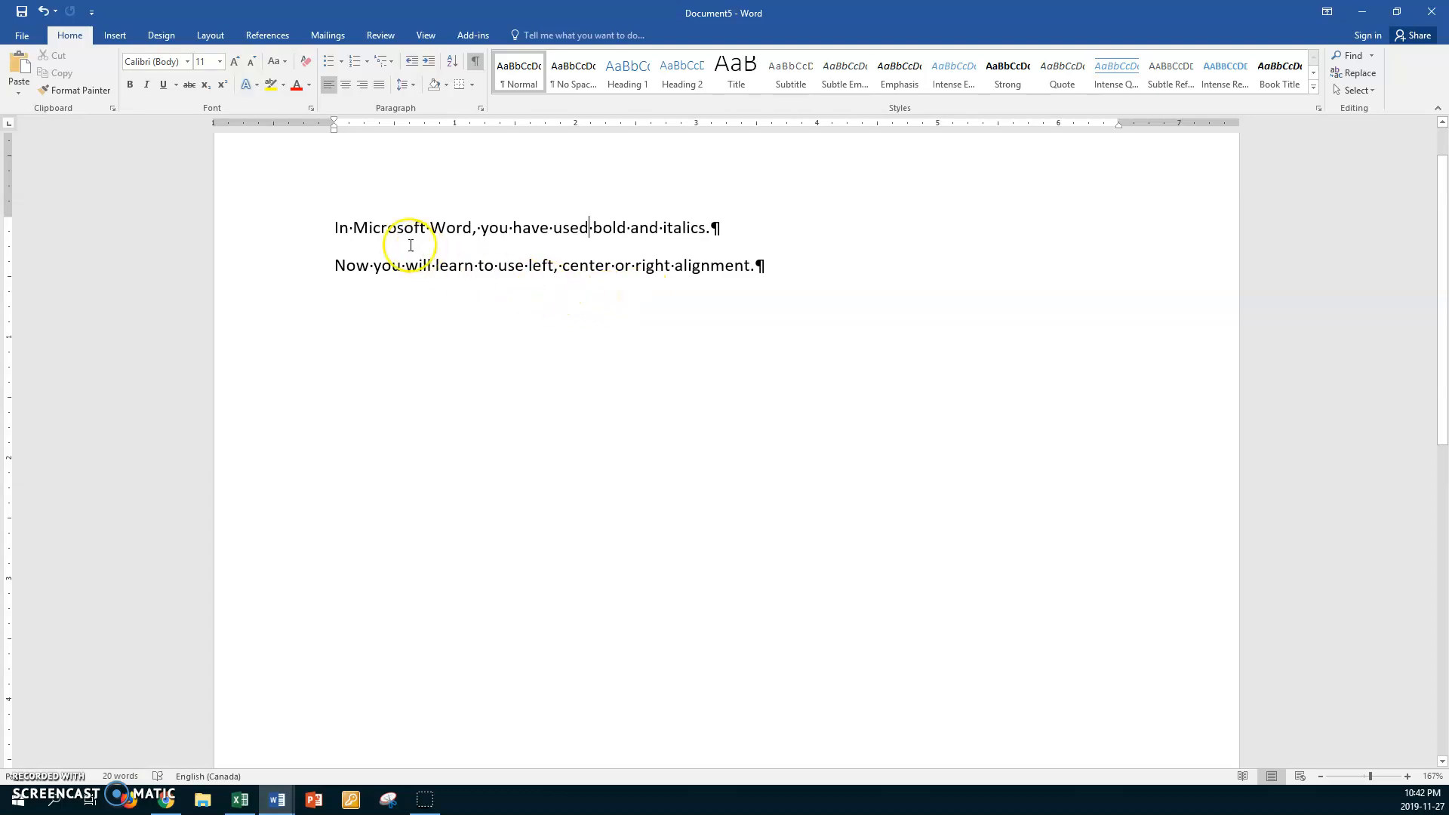
pyautogui.doubleClick(605, 227)
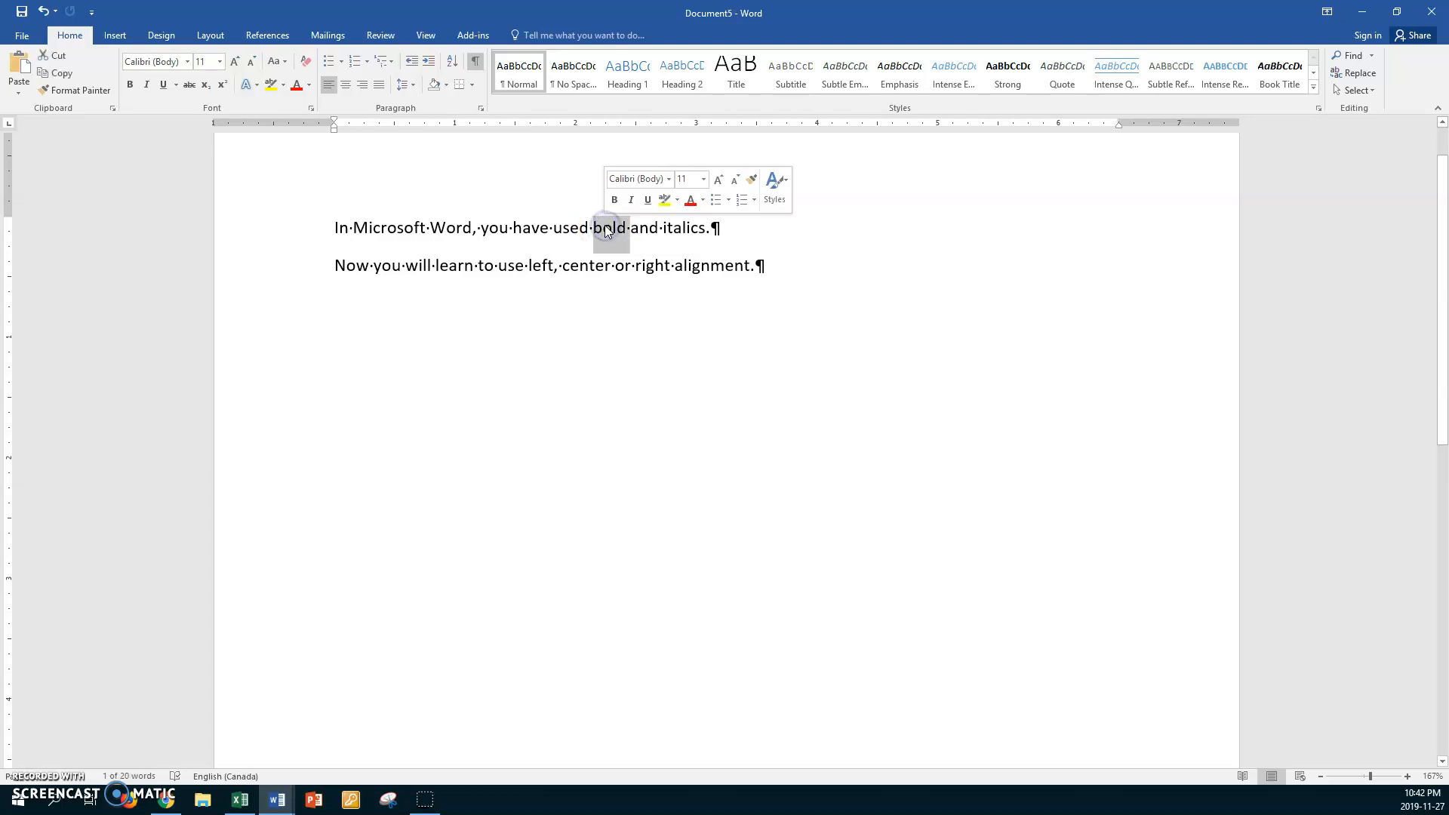
pyautogui.hotkey('ctrl', 'b')
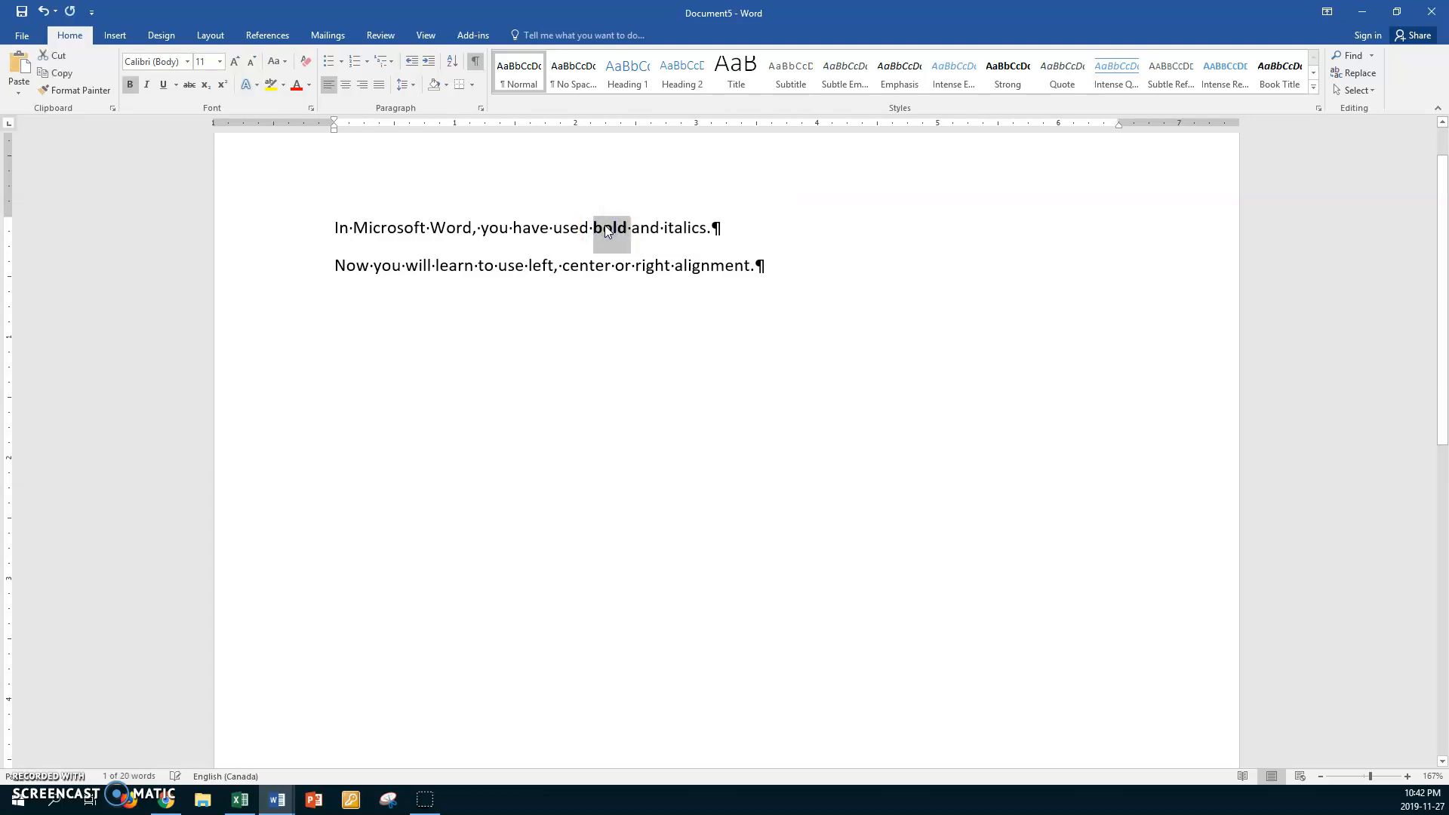
pyautogui.doubleClick(666, 230)
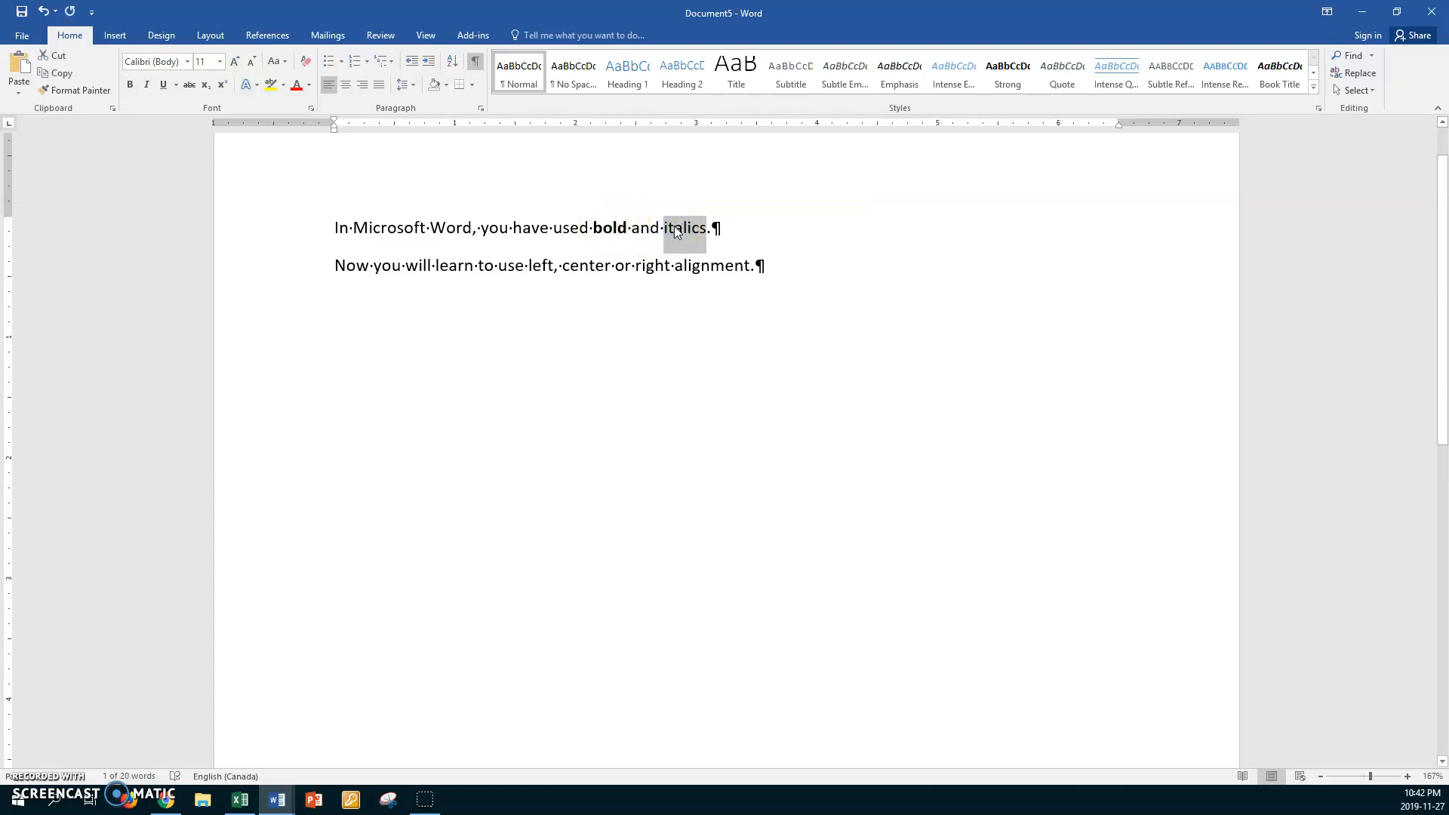
pyautogui.hotkey('ctrl', 'i')
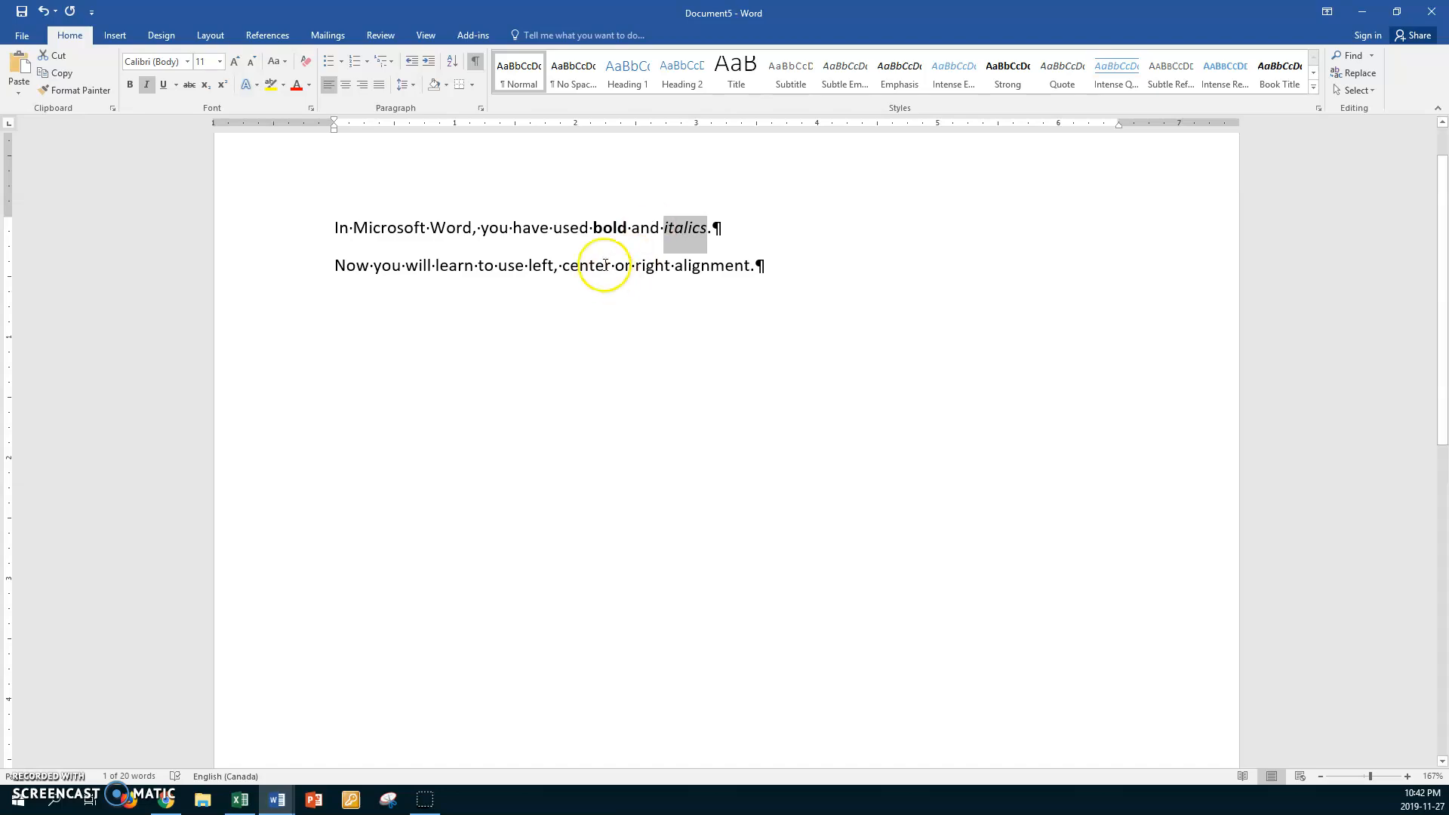
# Add a blank line and the line "Try this." below the second sentence, and make the new line bold
pyautogui.click(773, 264)
pyautogui.press('Return')
pyautogui.press('Return')
pyautogui.write('Try this')
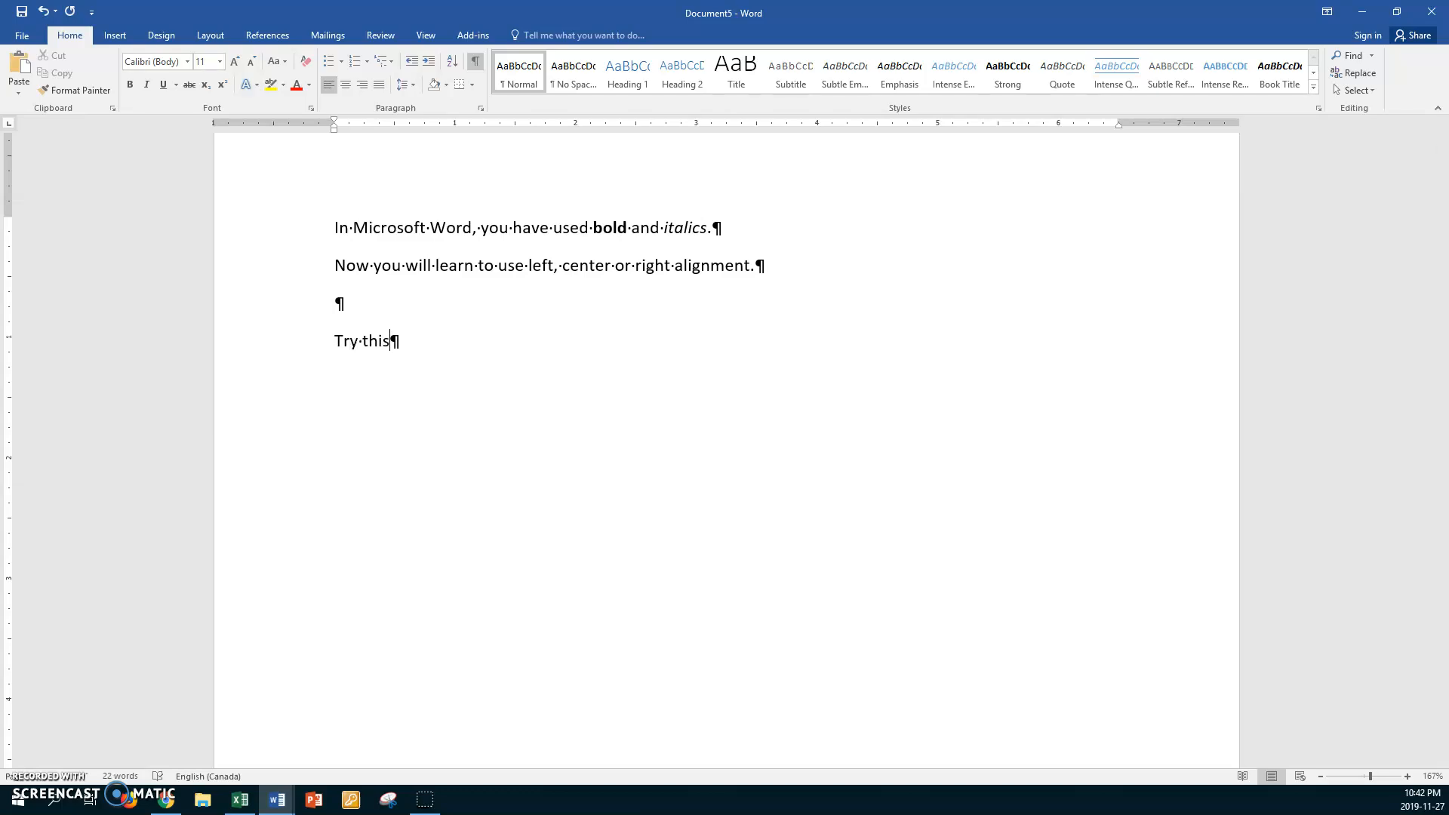
pyautogui.write('.')
pyautogui.press('Return')
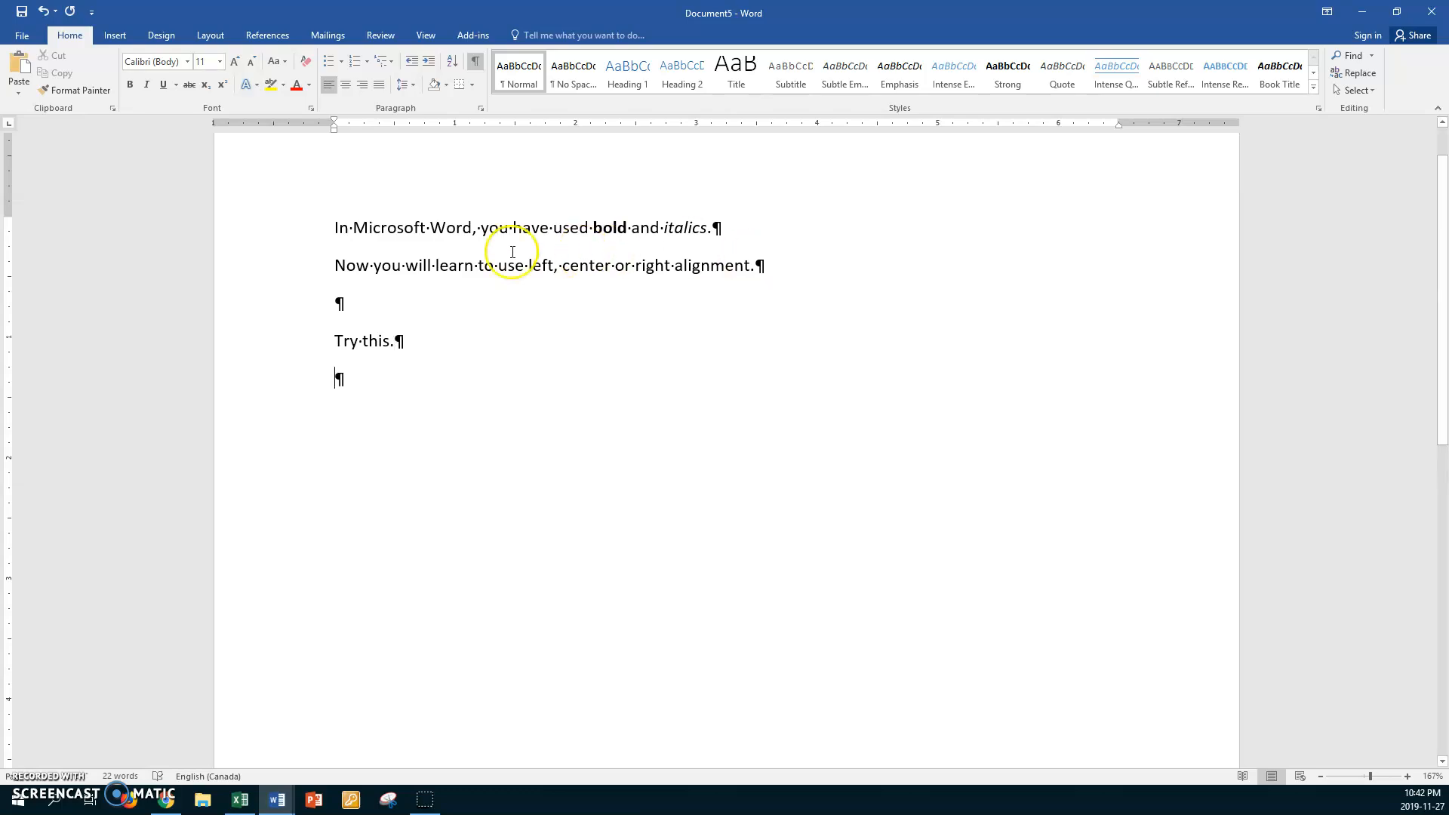
pyautogui.click(298, 344)
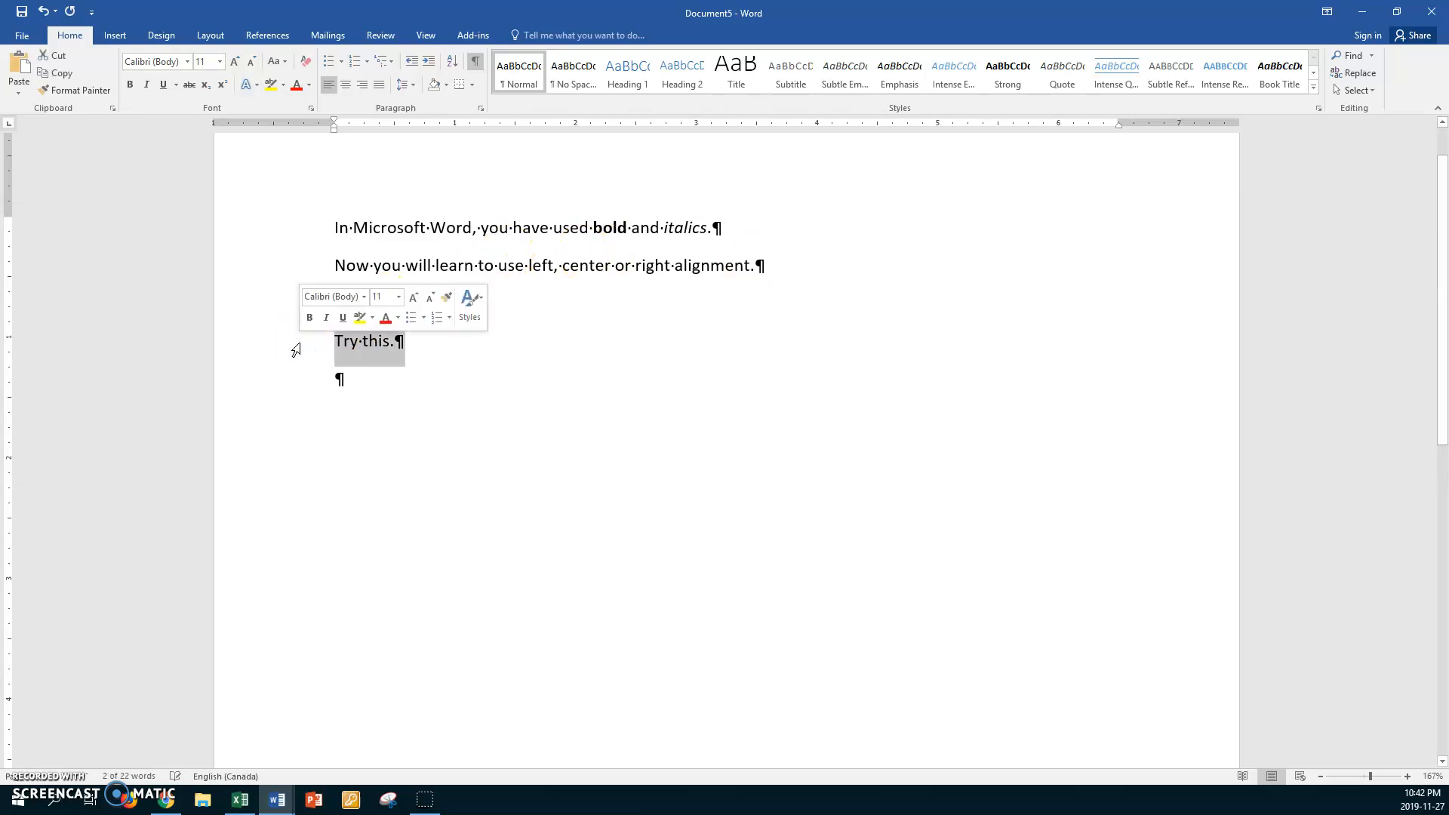
pyautogui.hotkey('ctrl', 'b')
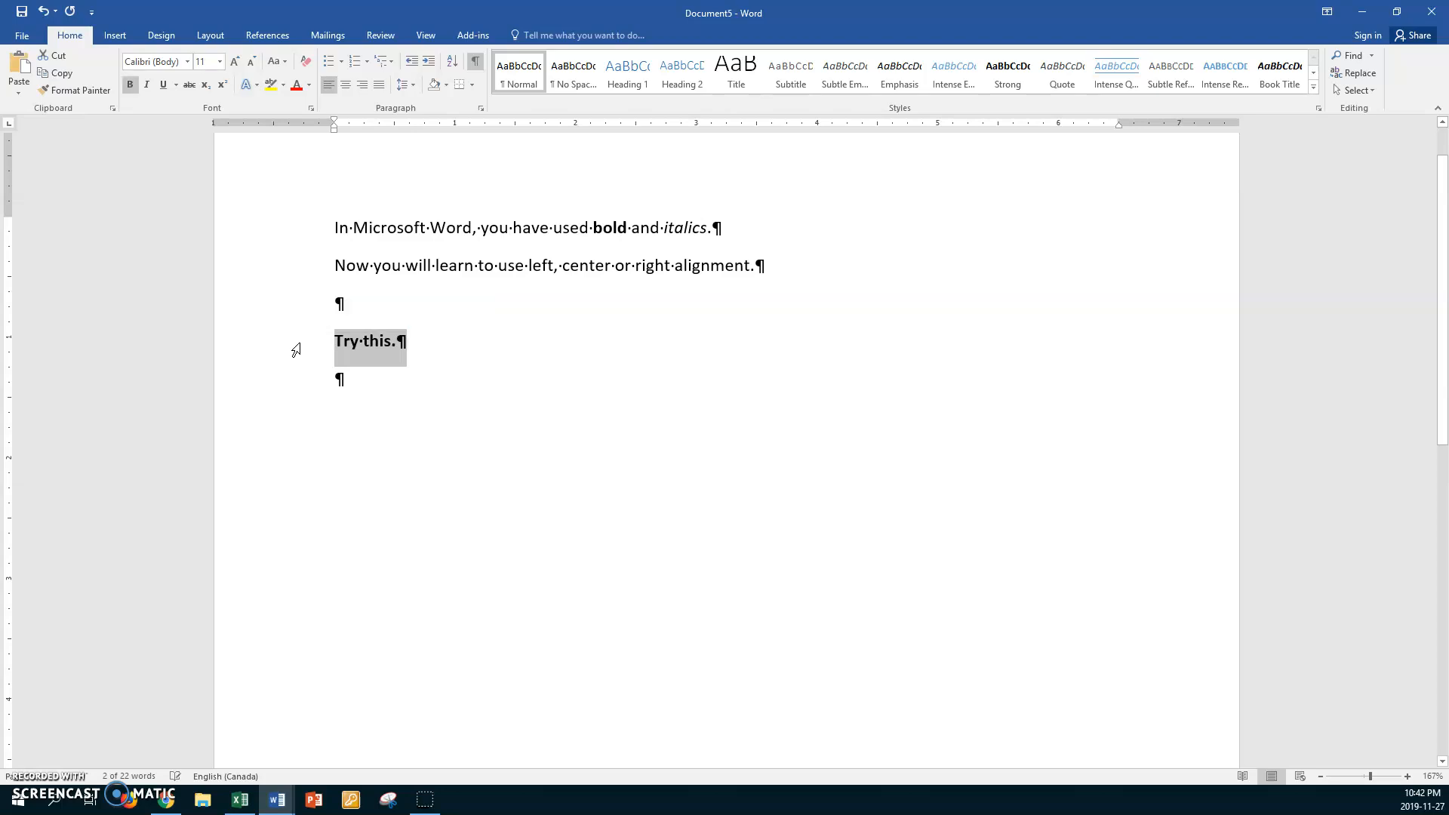
# Add the lines "Left" and "Center" below "Try this." and center the "Center" line
pyautogui.click(353, 378)
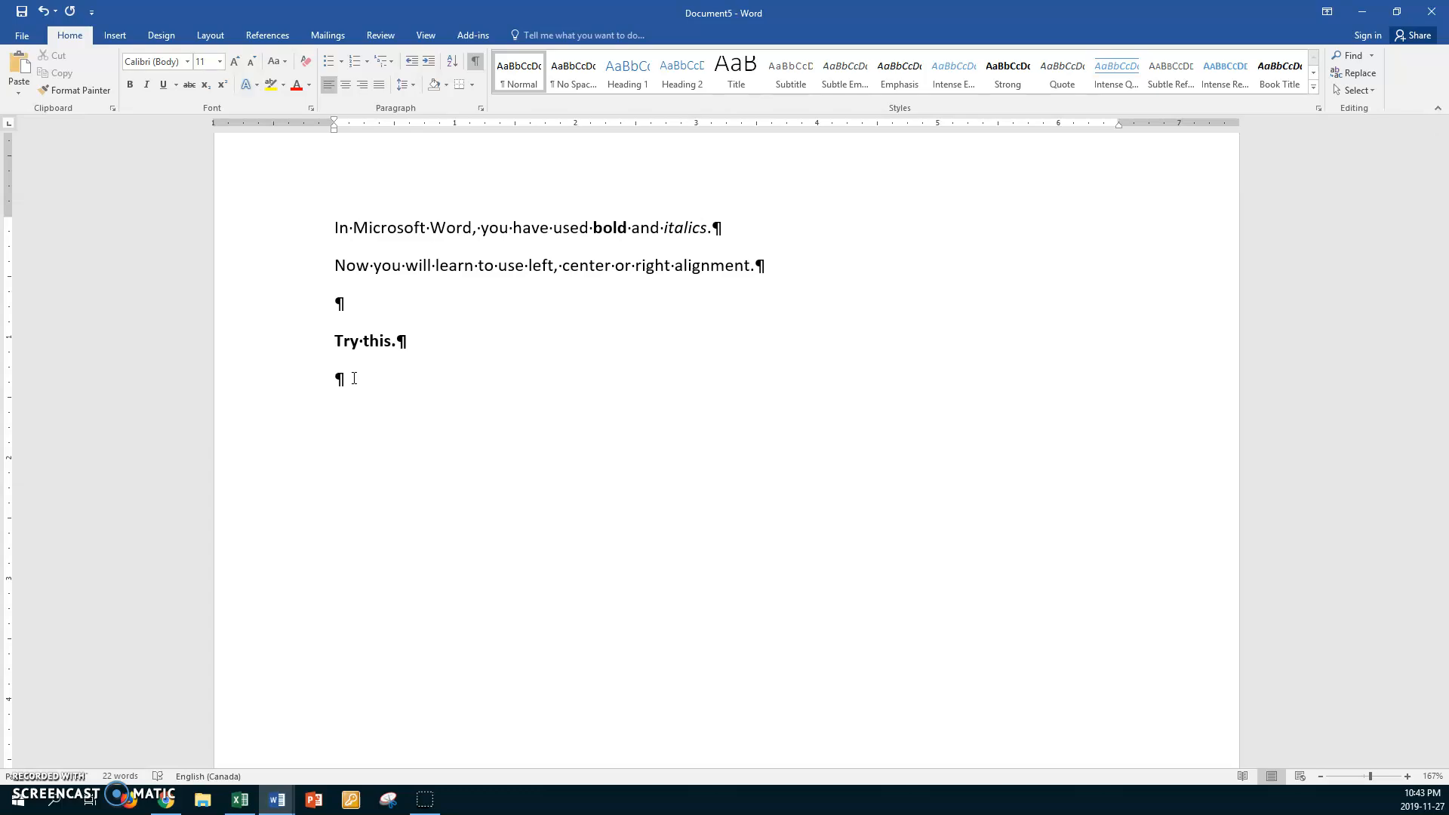
pyautogui.write('Left')
pyautogui.press('Return')
pyautogui.write('Center')
pyautogui.press('Return')
pyautogui.click(334, 415)
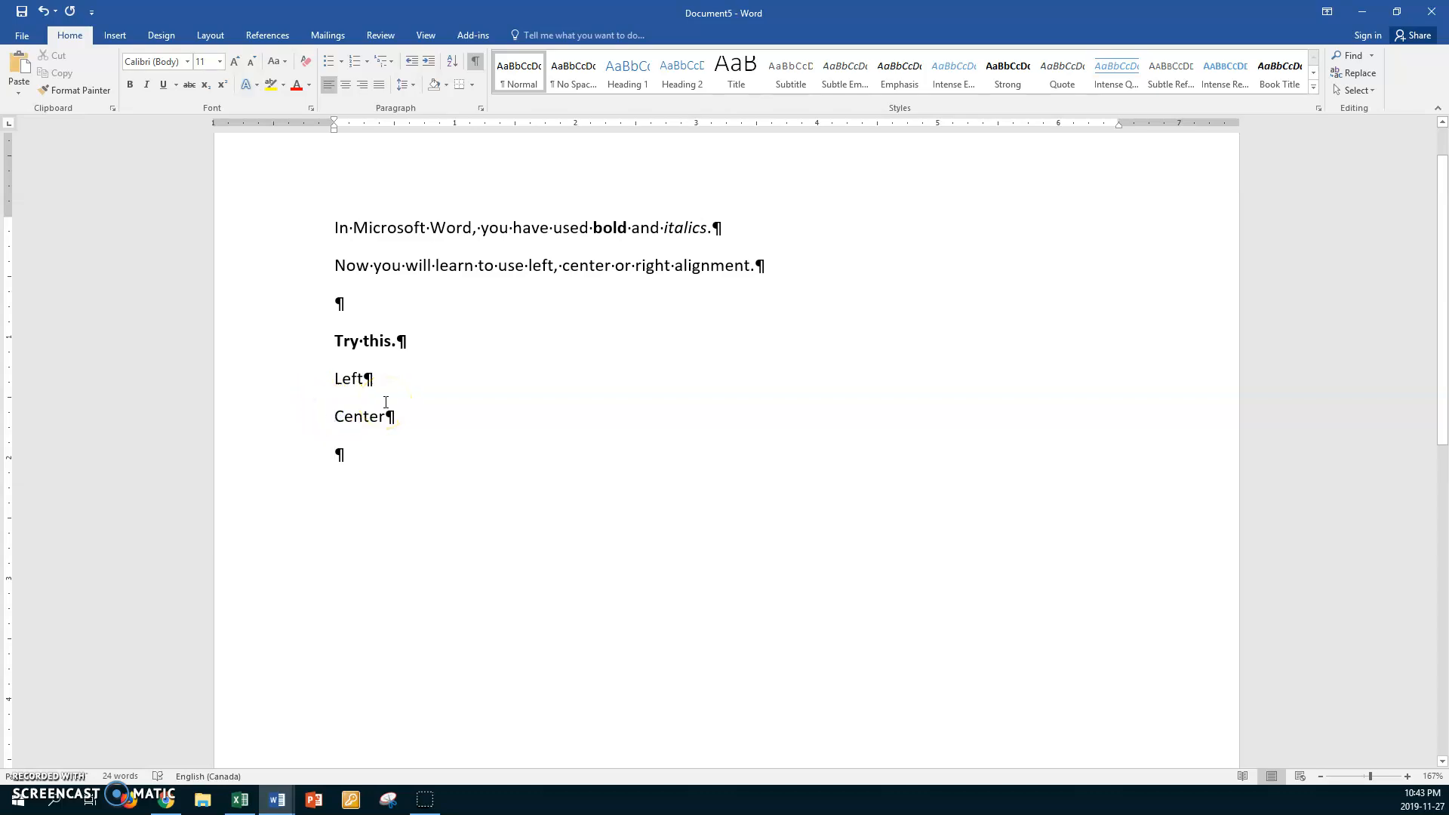
pyautogui.hotkey('ctrl', 'e')
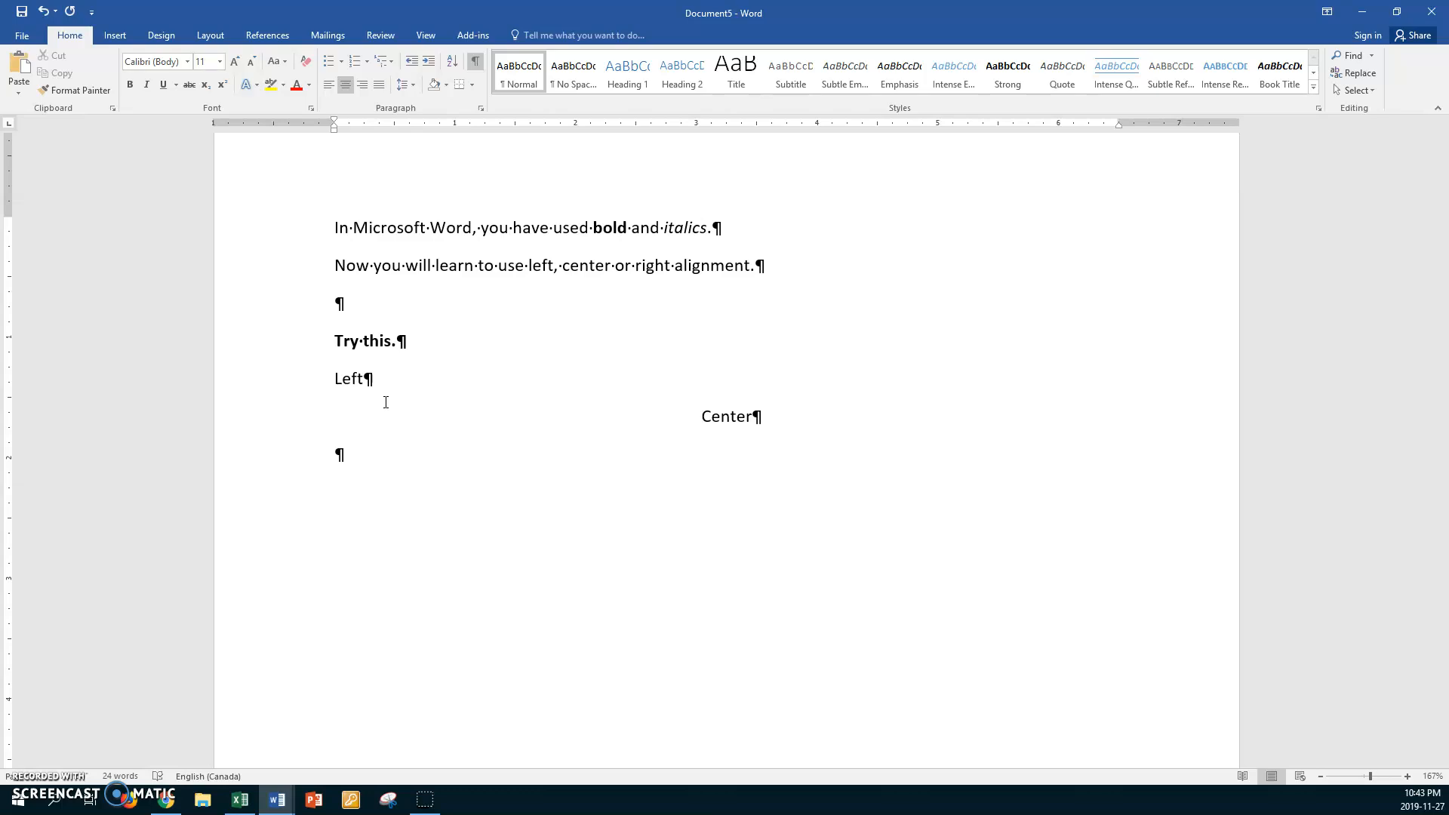
# Add a right-aligned line "Right" and, below it, a left-aligned line "This is fun!"
pyautogui.click(349, 451)
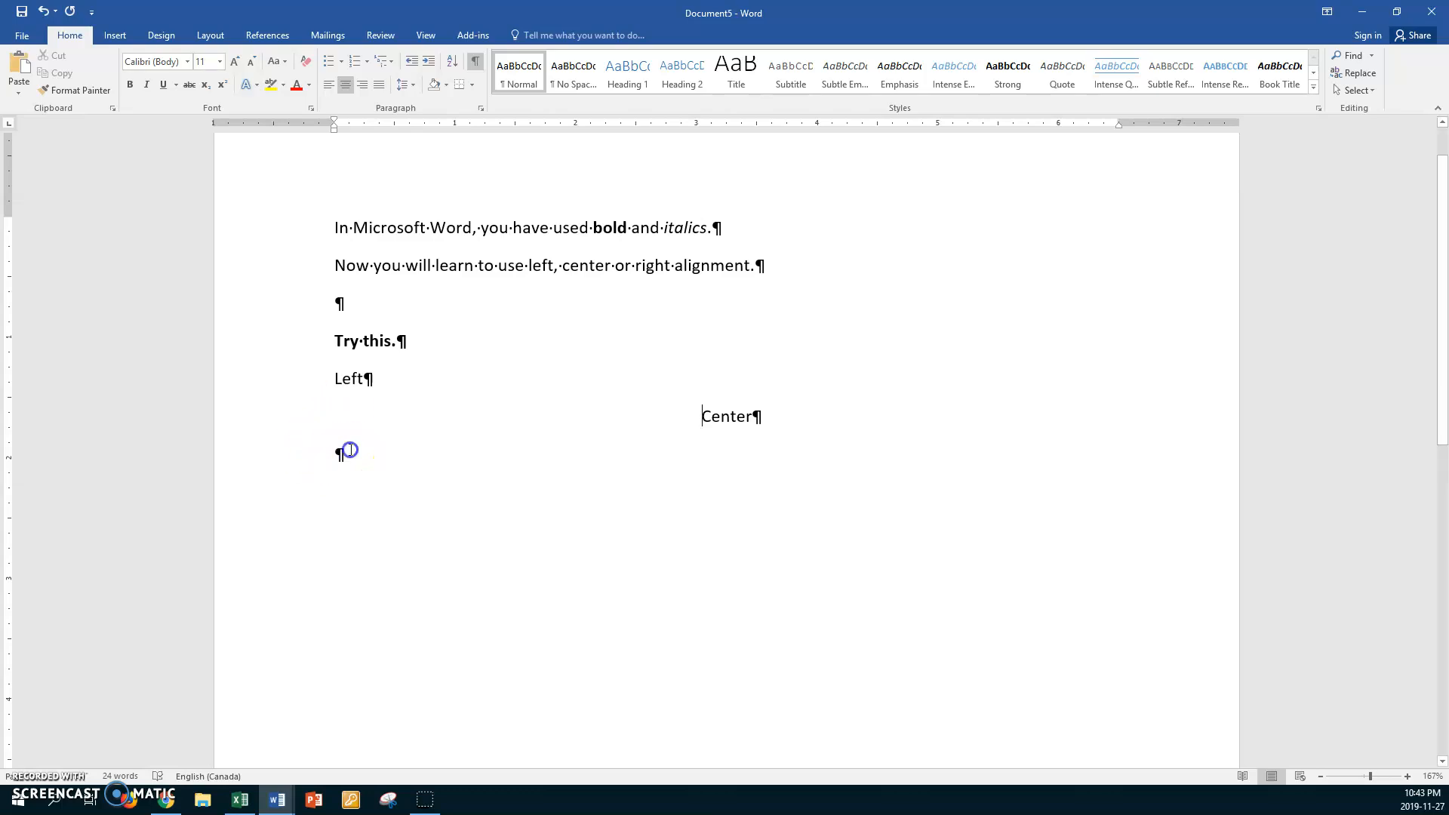
pyautogui.hotkey('ctrl', 'r')
pyautogui.write('Right')
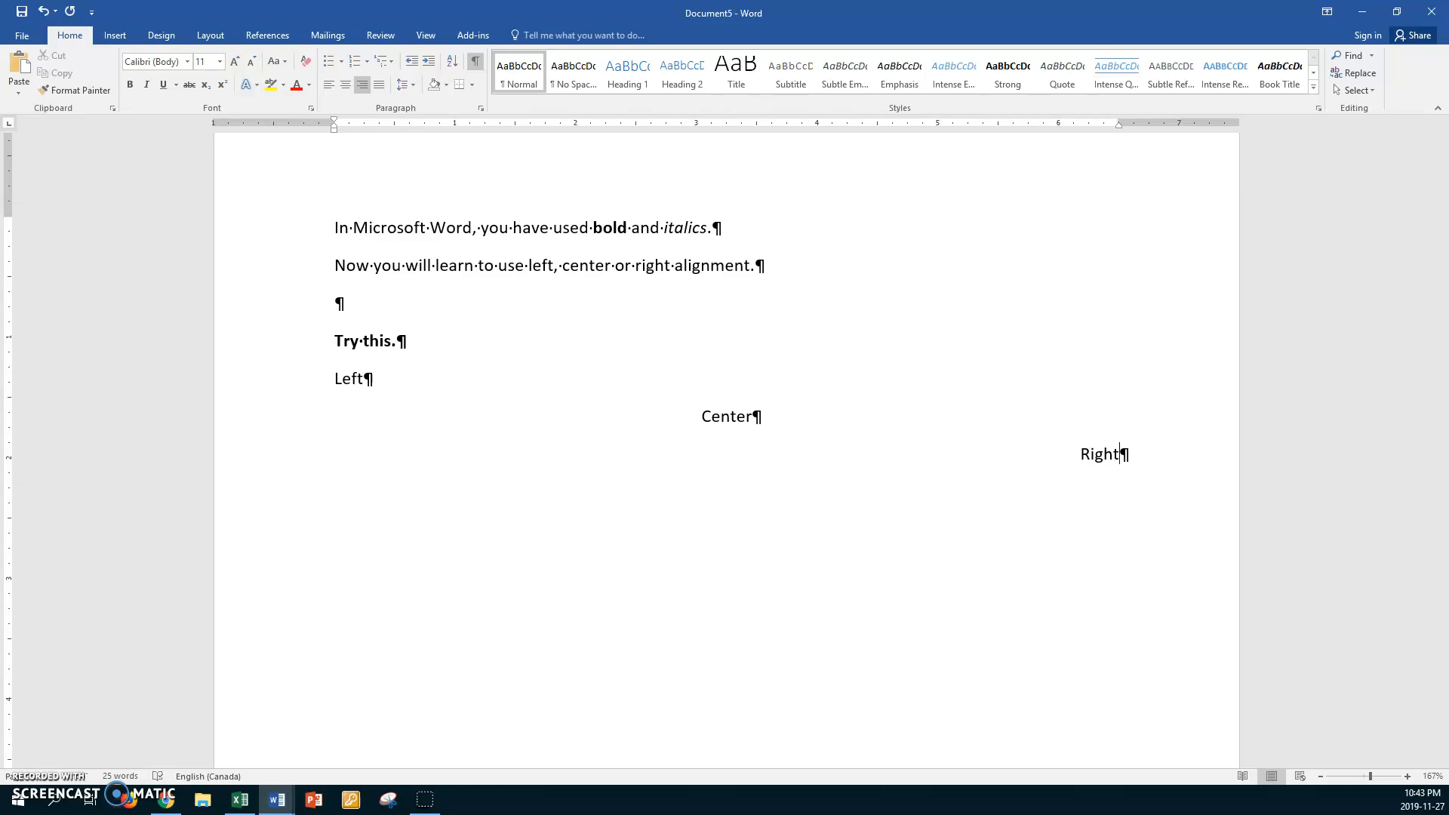
pyautogui.press('Return')
pyautogui.hotkey('ctrl', 'l')
pyautogui.write('This is fun!')
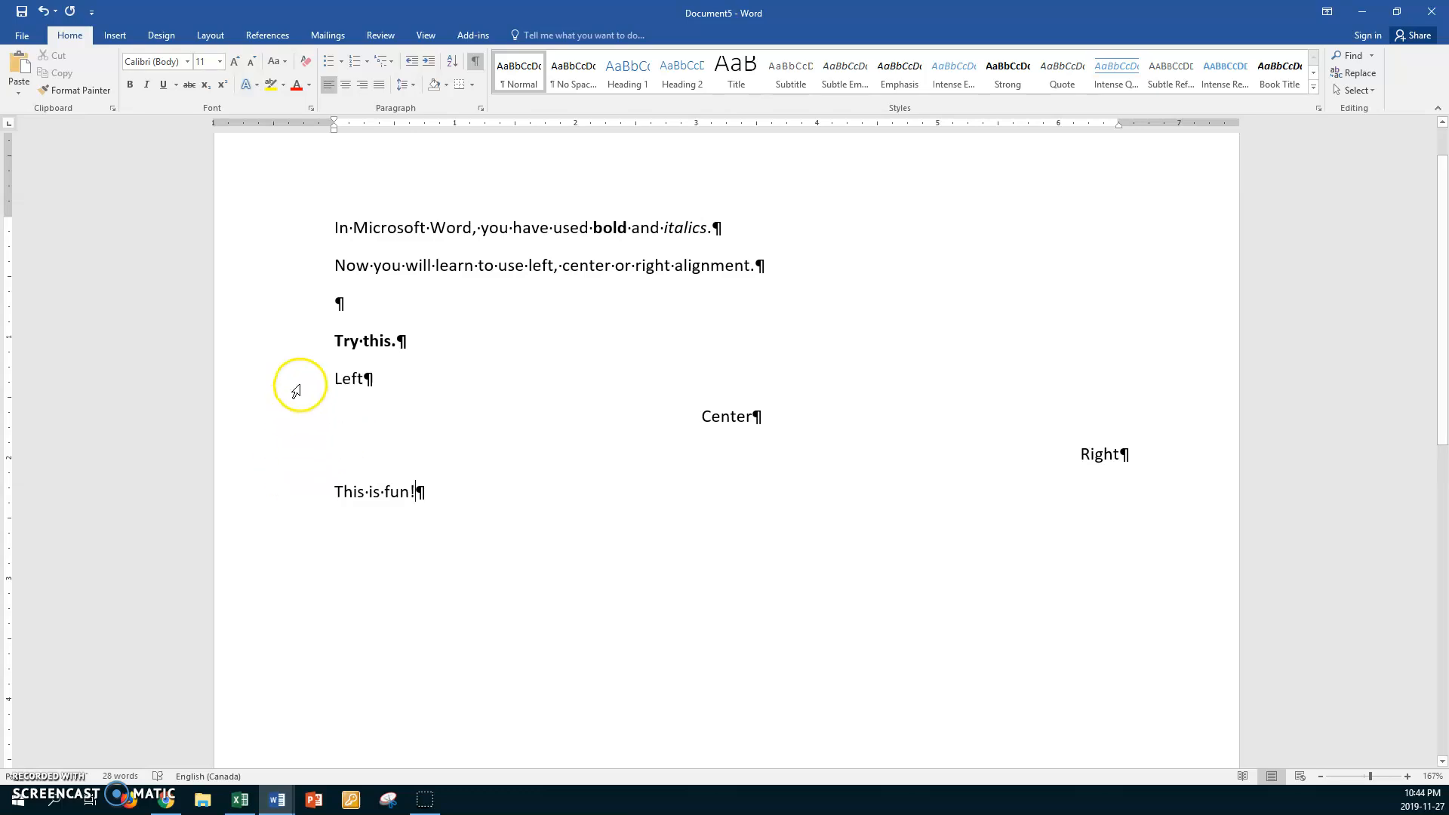
# Make the four lines from "Left" to "This is fun!" bold
pyautogui.moveTo(301, 386); pyautogui.dragTo(315, 494)
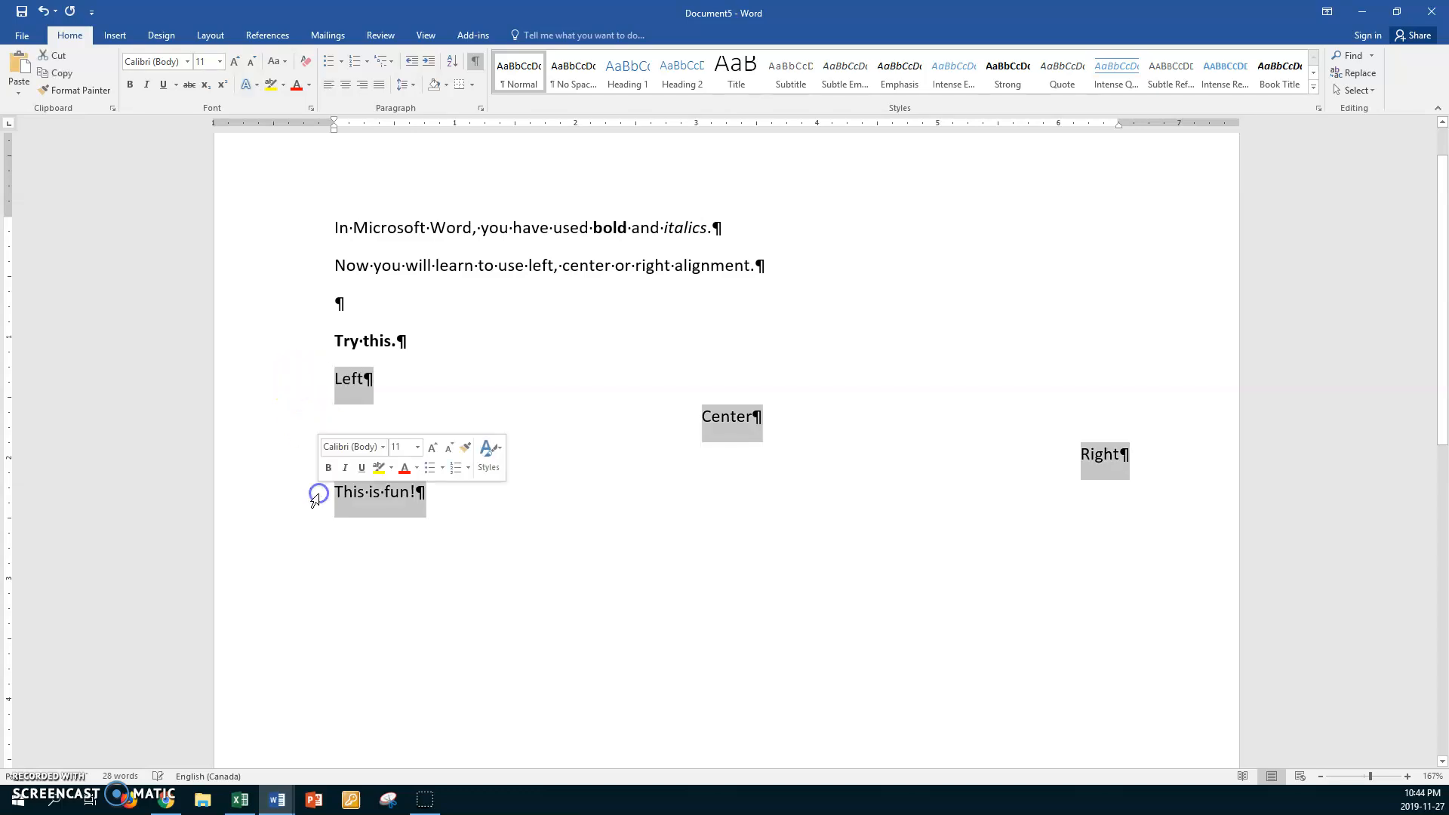
pyautogui.hotkey('ctrl', 'b')
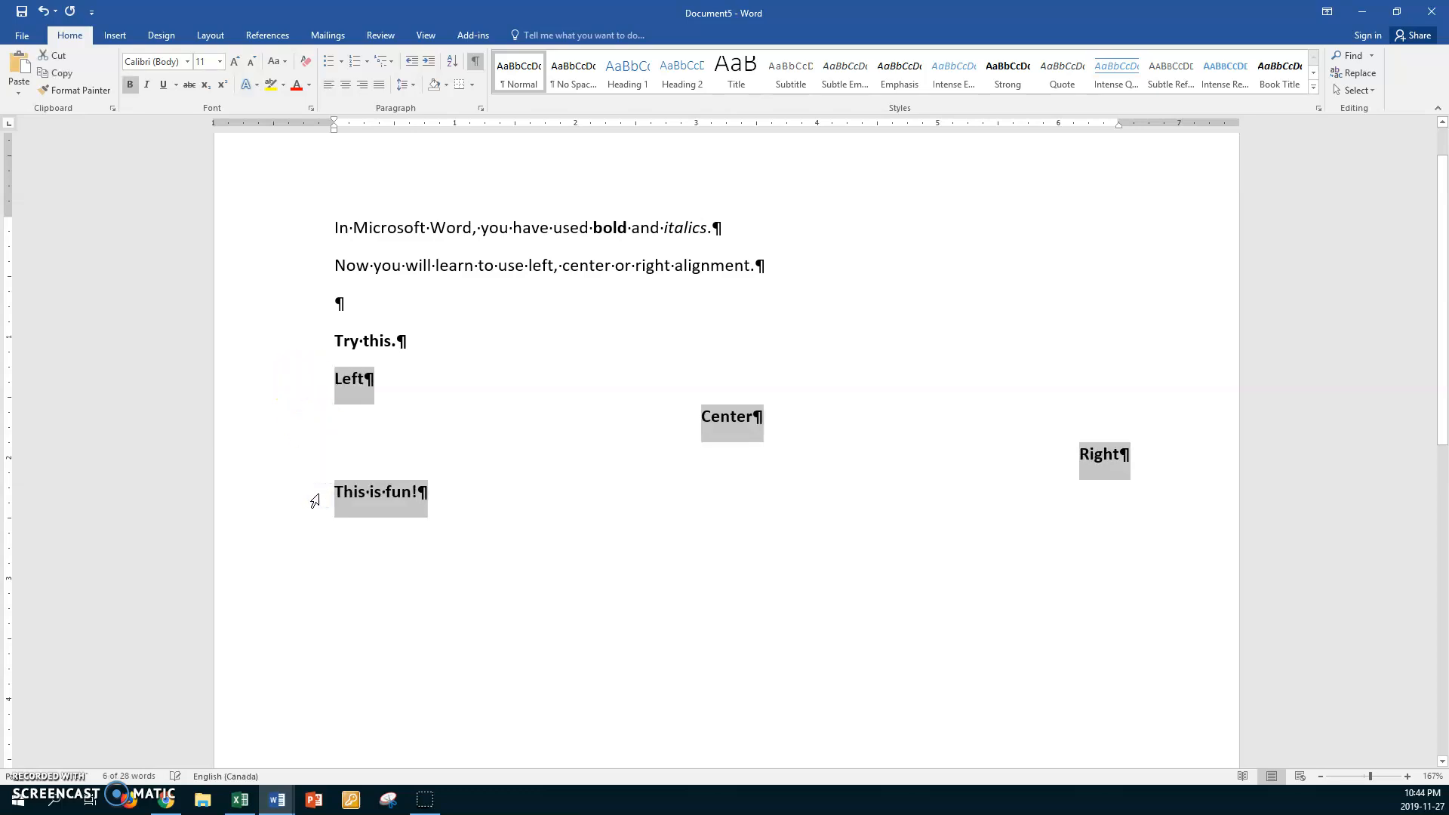
pyautogui.scroll(2, 316, 501)
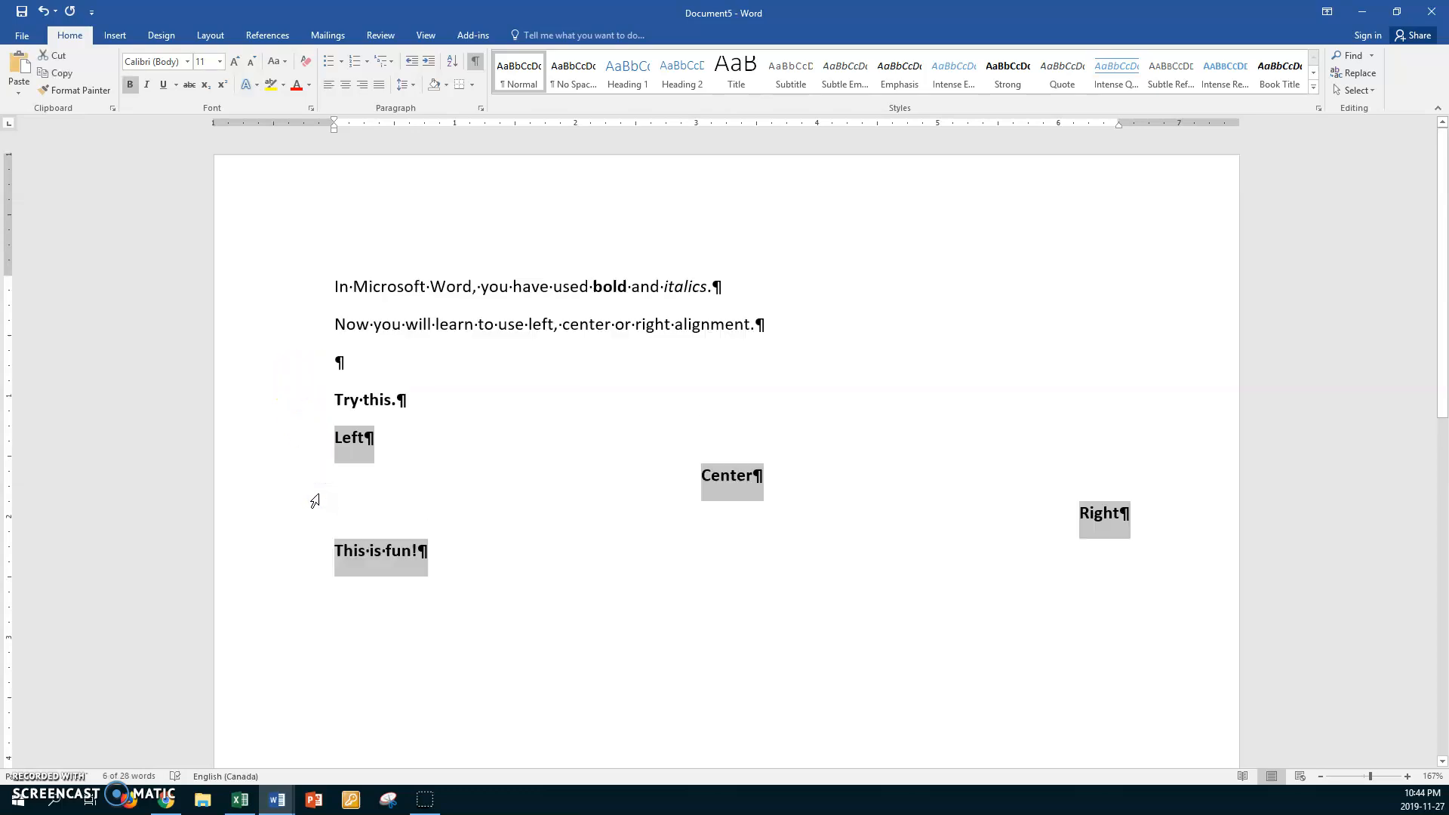
pyautogui.click(461, 618)
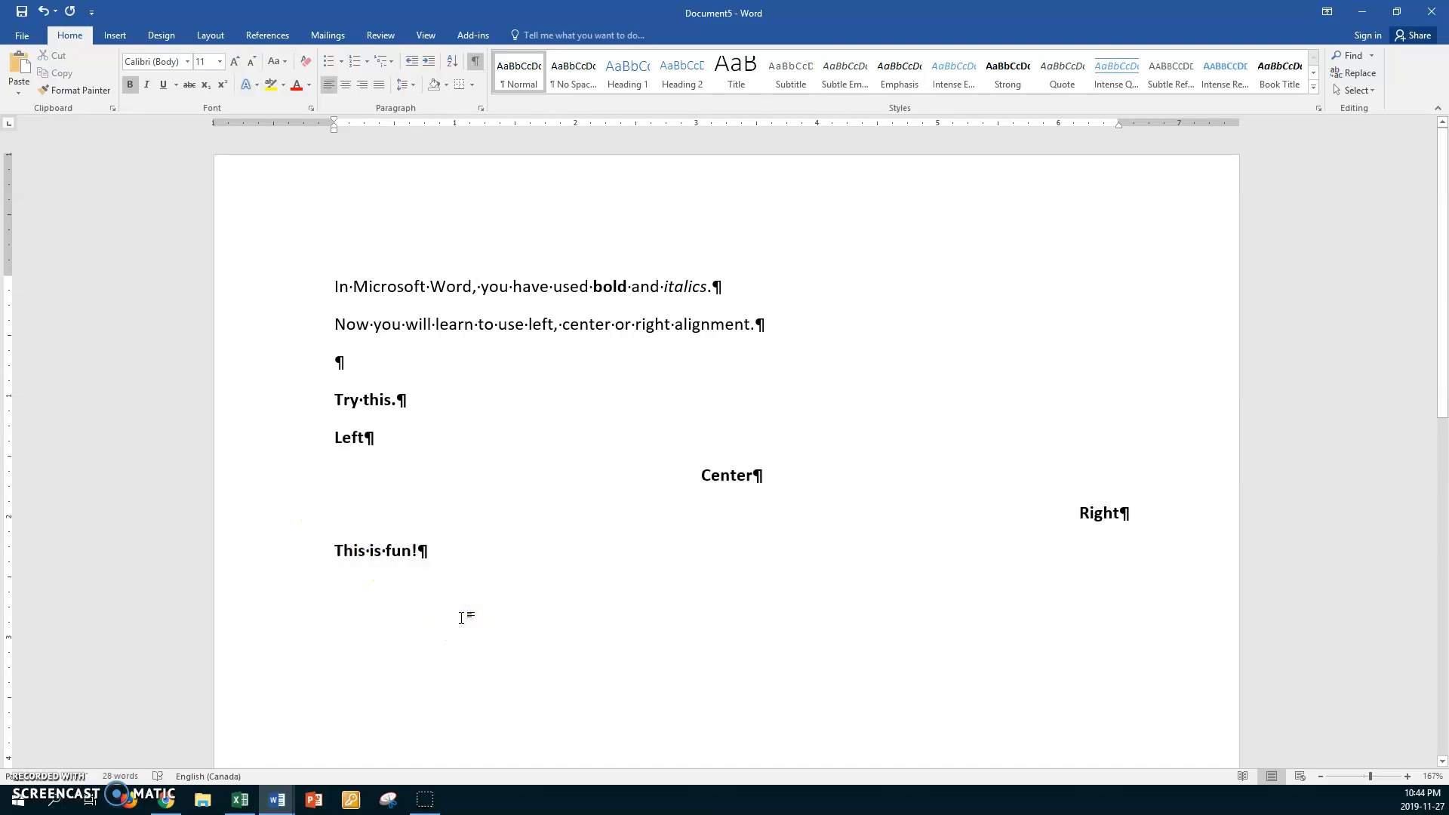
# Save the document in the Work1 folder, named with the student's first name followed by "Nov 27 Exercise 5 Word Alignment"
pyautogui.hotkey('ctrl', 's')
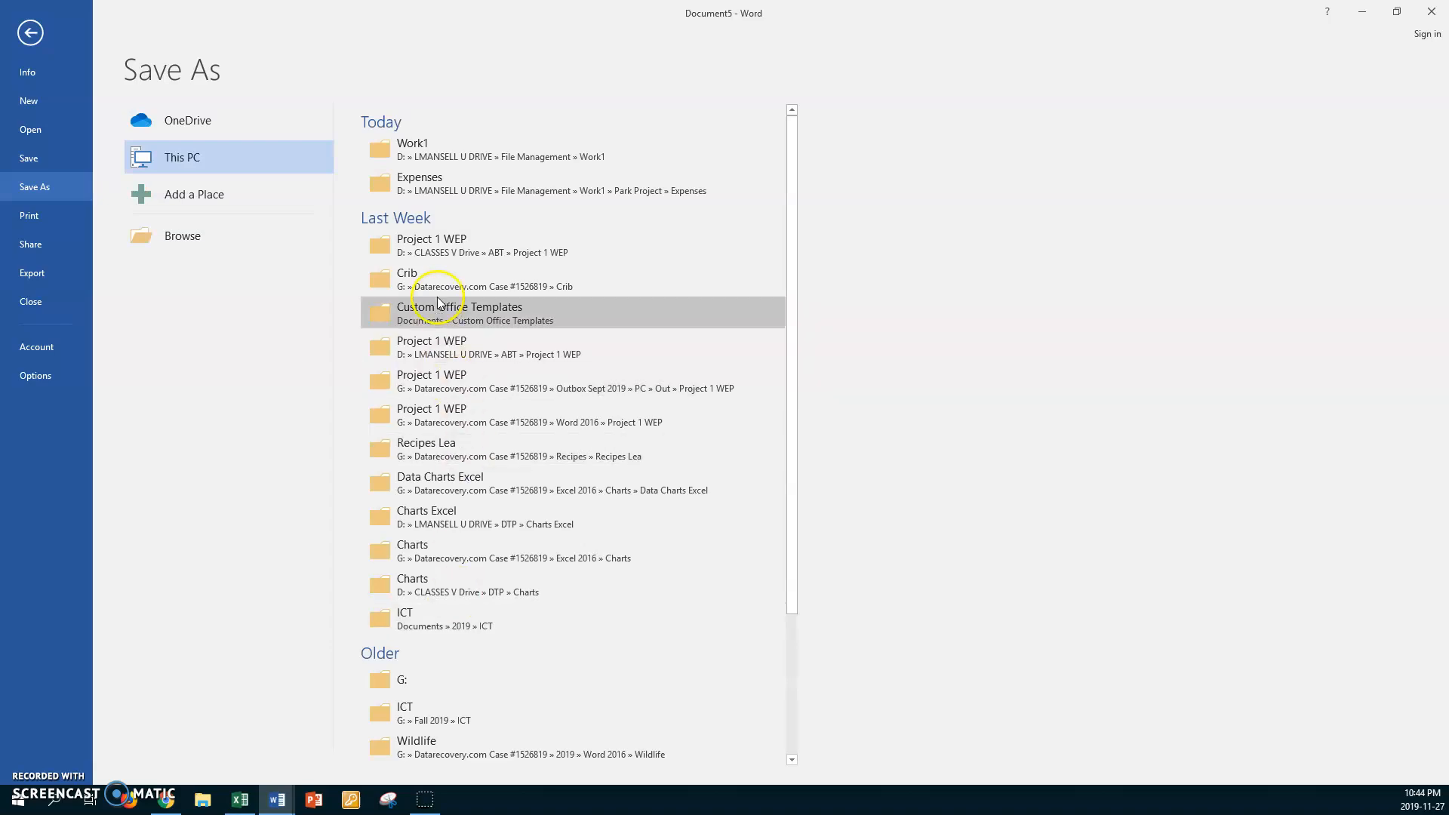
pyautogui.click(412, 149)
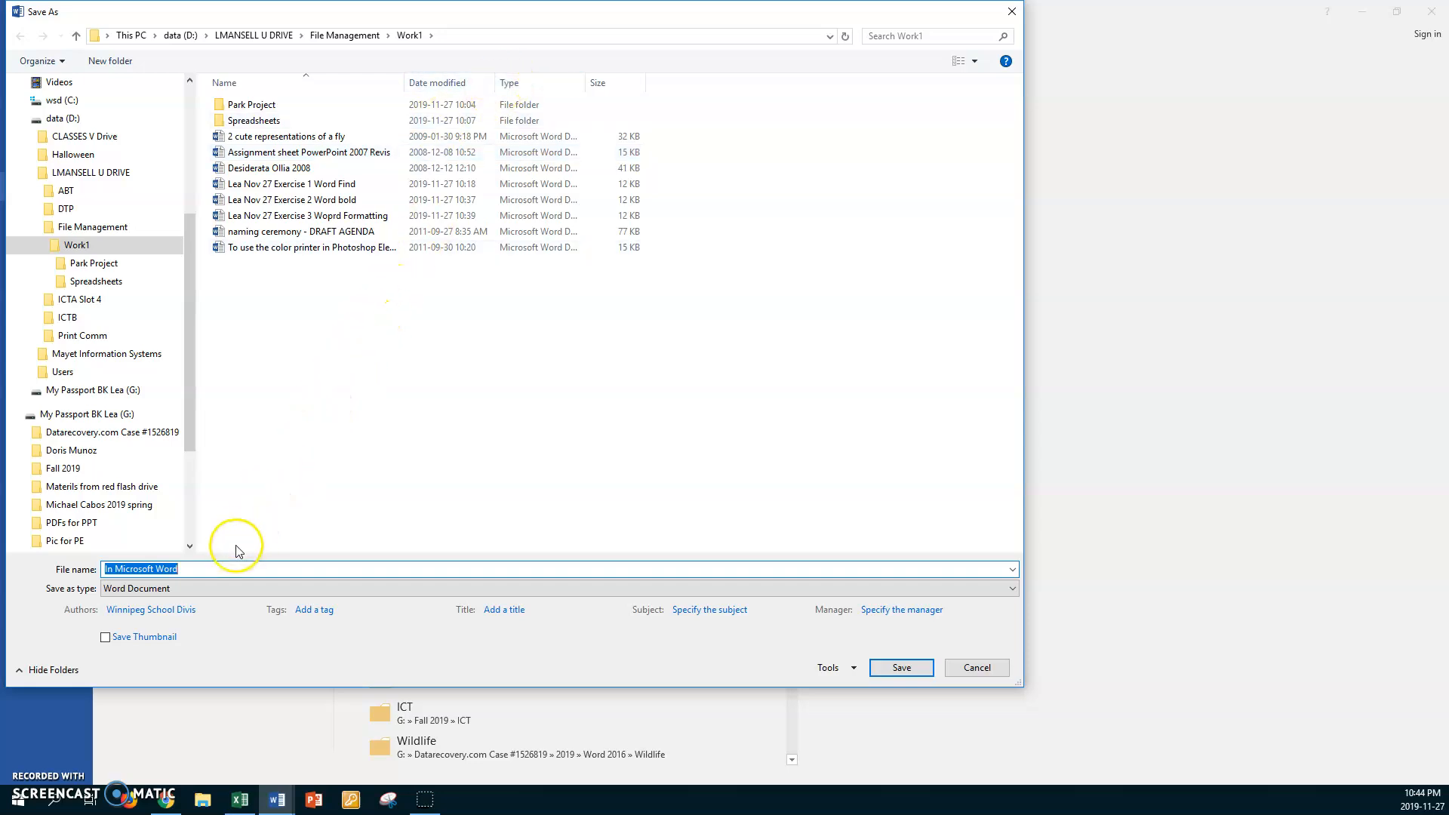
pyautogui.write('Le')
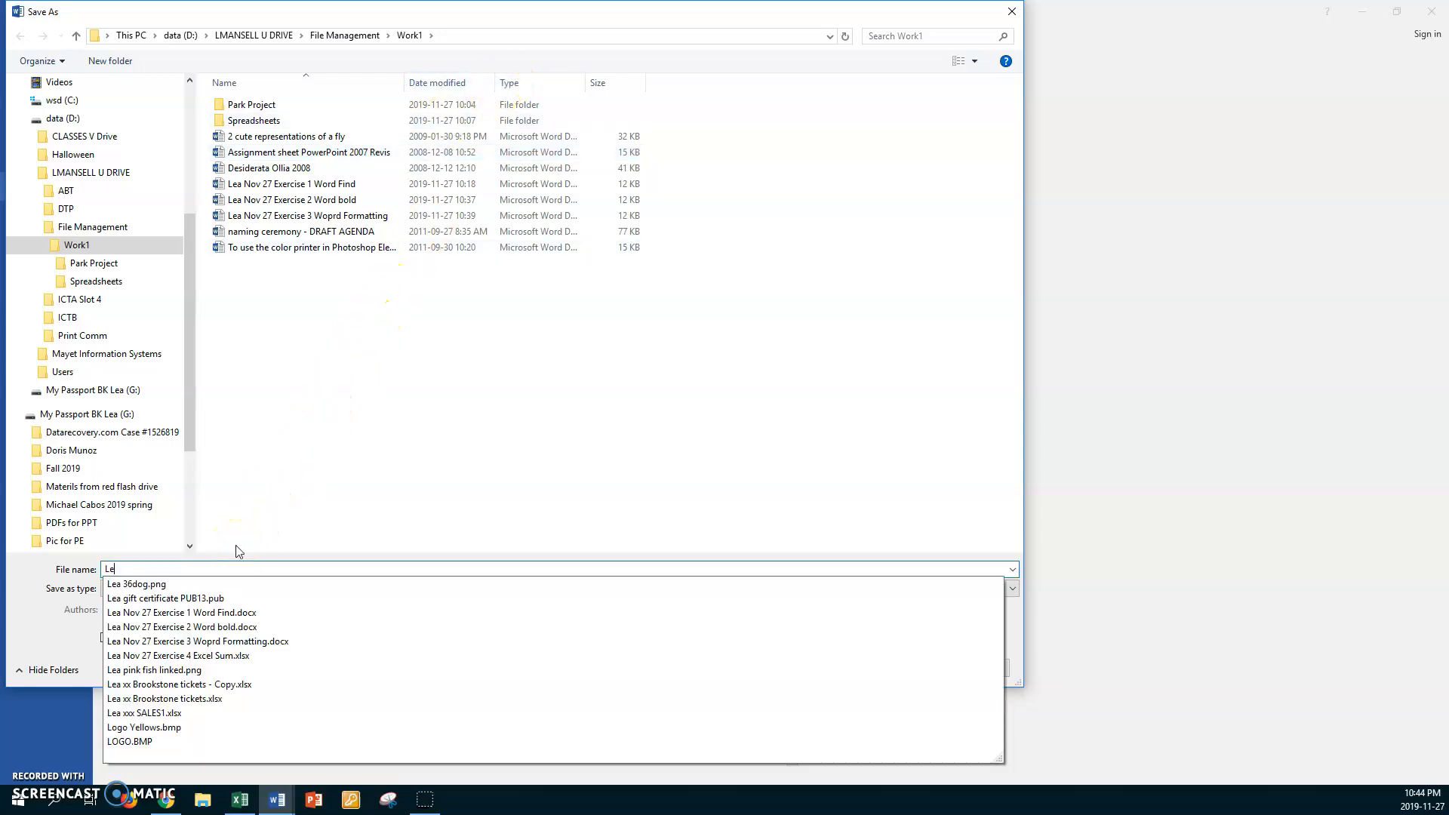
pyautogui.write('a Nov 27')
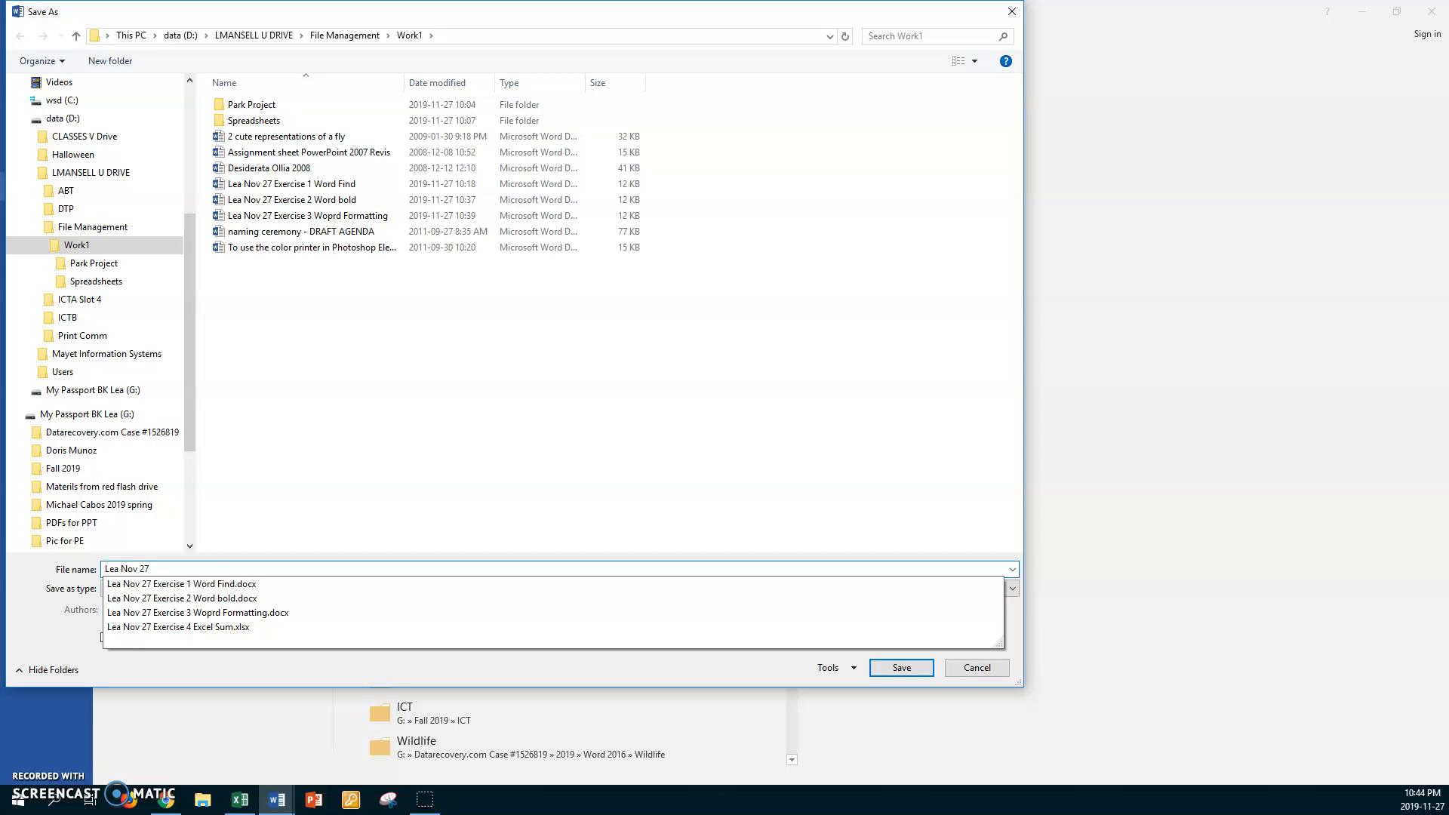
pyautogui.write(' Exercise 5')
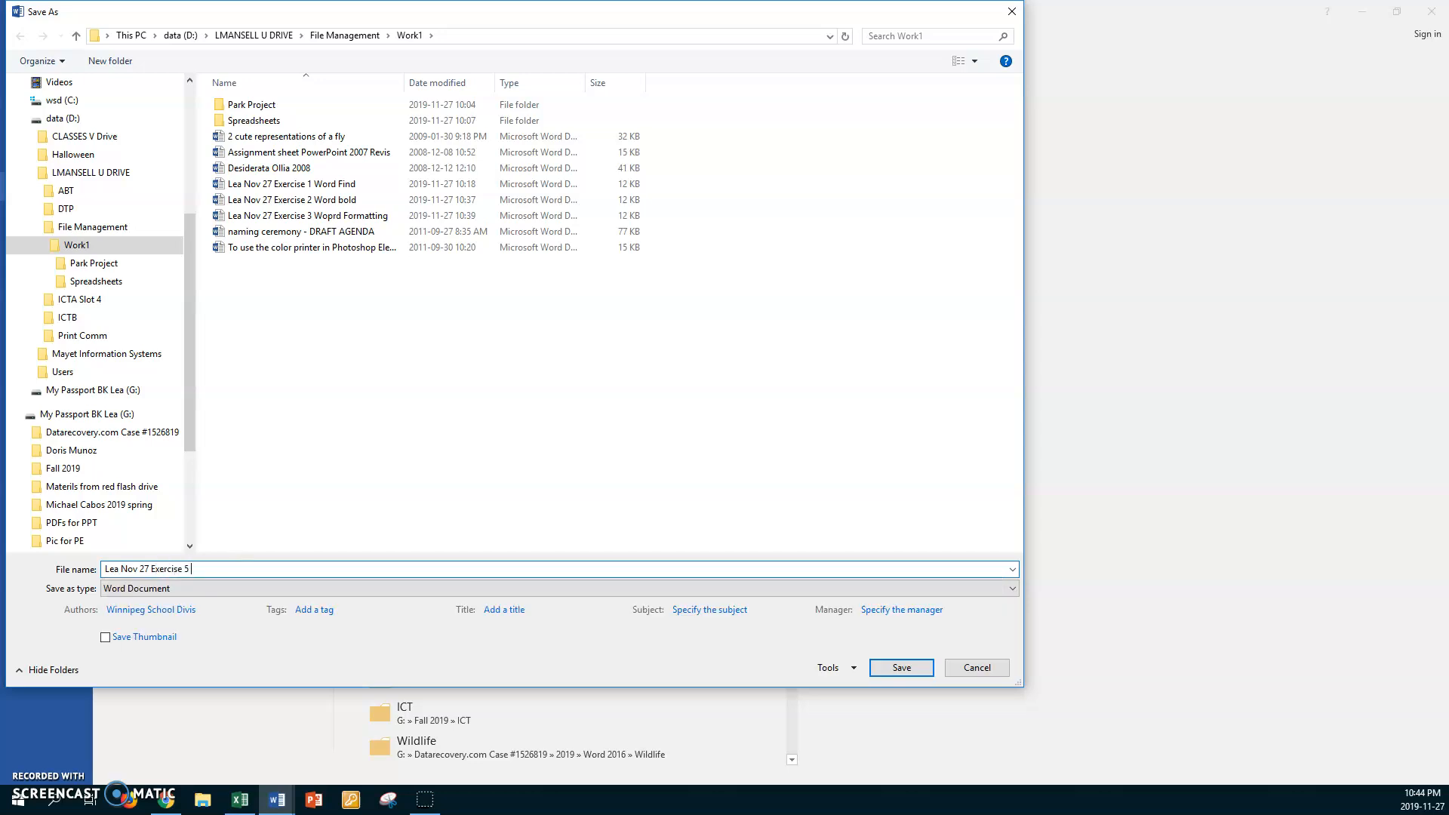
pyautogui.write(' Wod')
pyautogui.press('BackSpace')
pyautogui.write('rd Alignment')
pyautogui.press('Return')
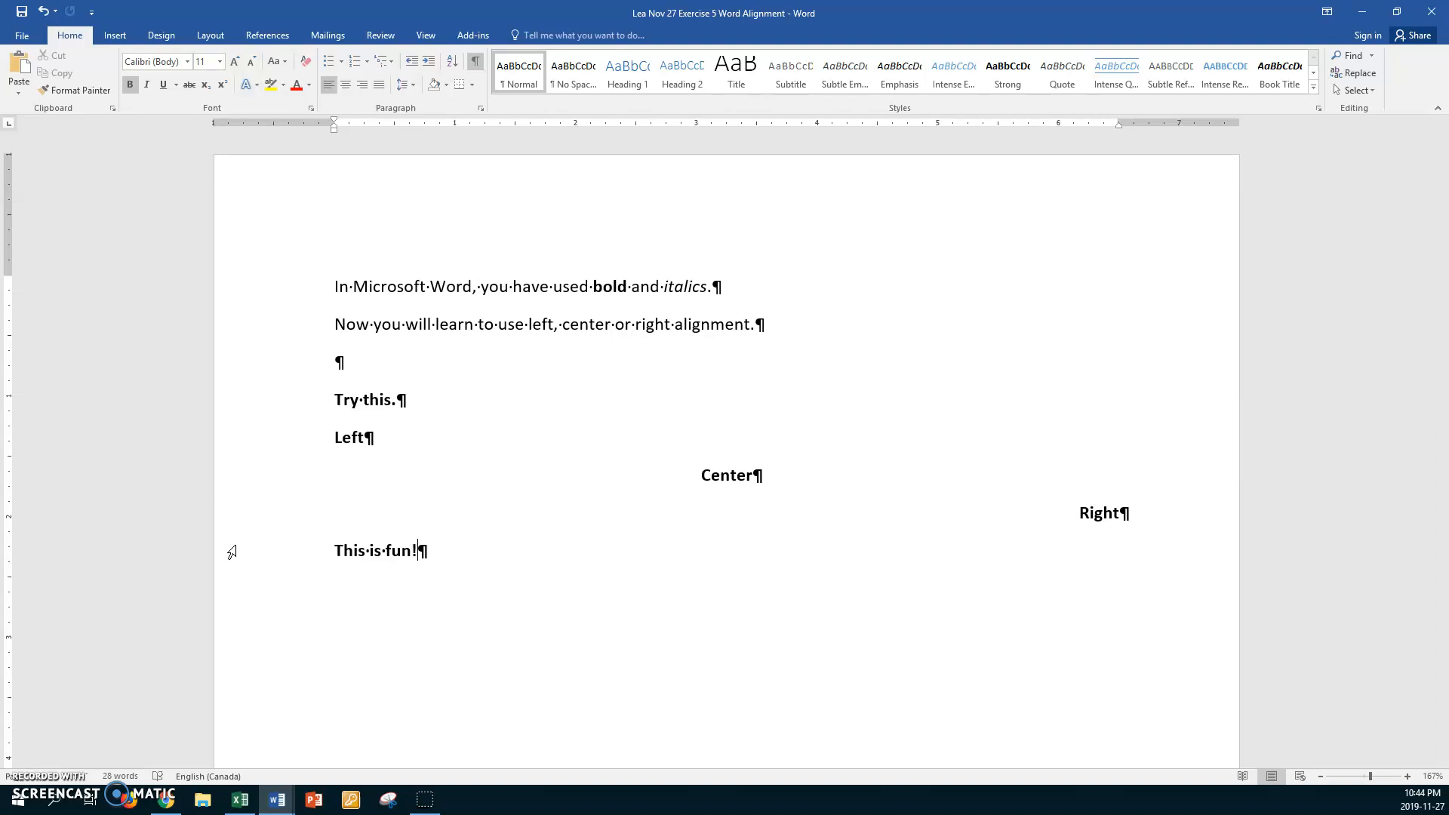
# Switch to the Word document with the ASCII sentence, make that sentence bold and enlarge it to 14 points
pyautogui.hotkey('alt', 'Tab')
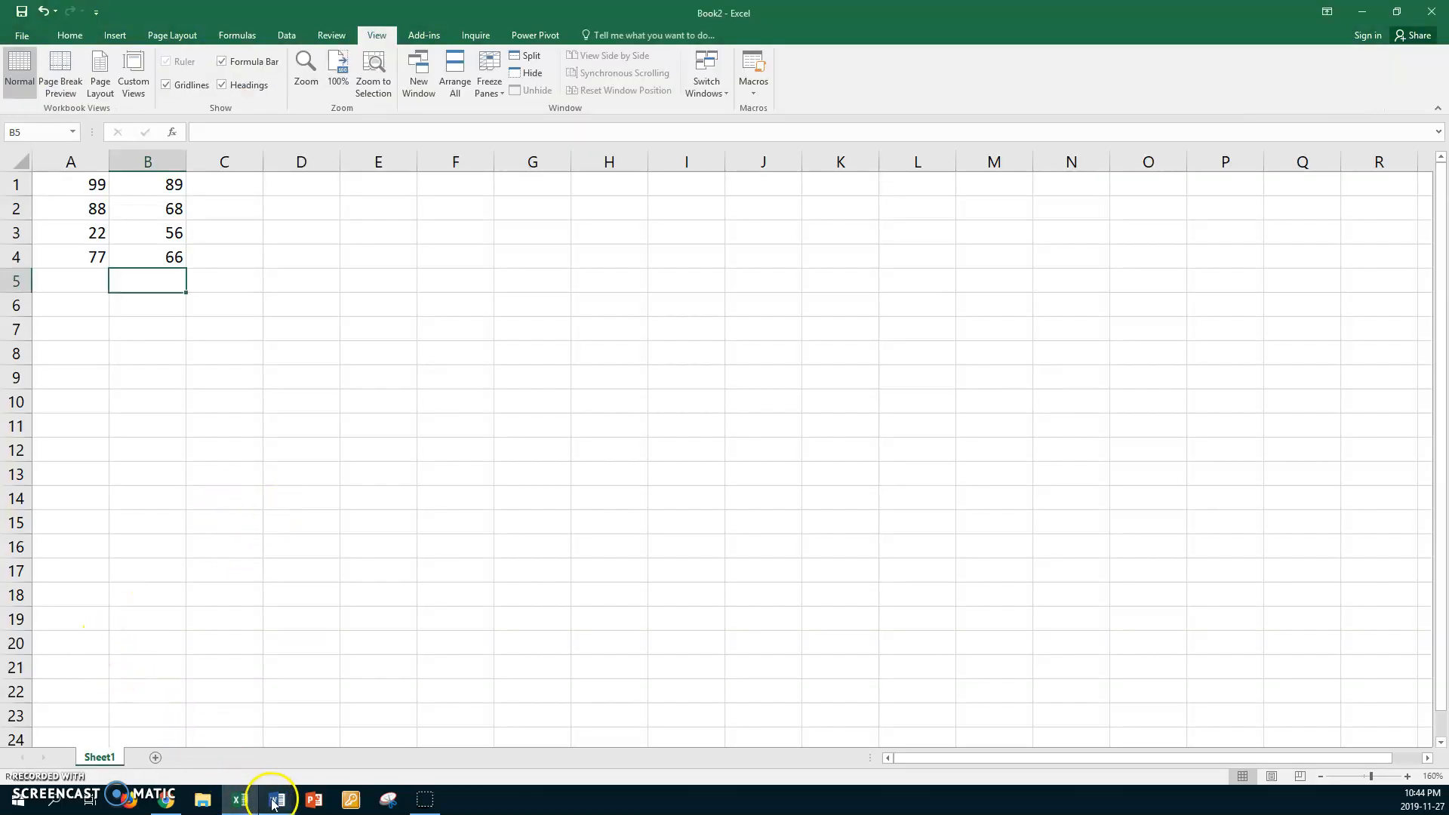
pyautogui.moveTo(274, 804)
pyautogui.click(215, 751)
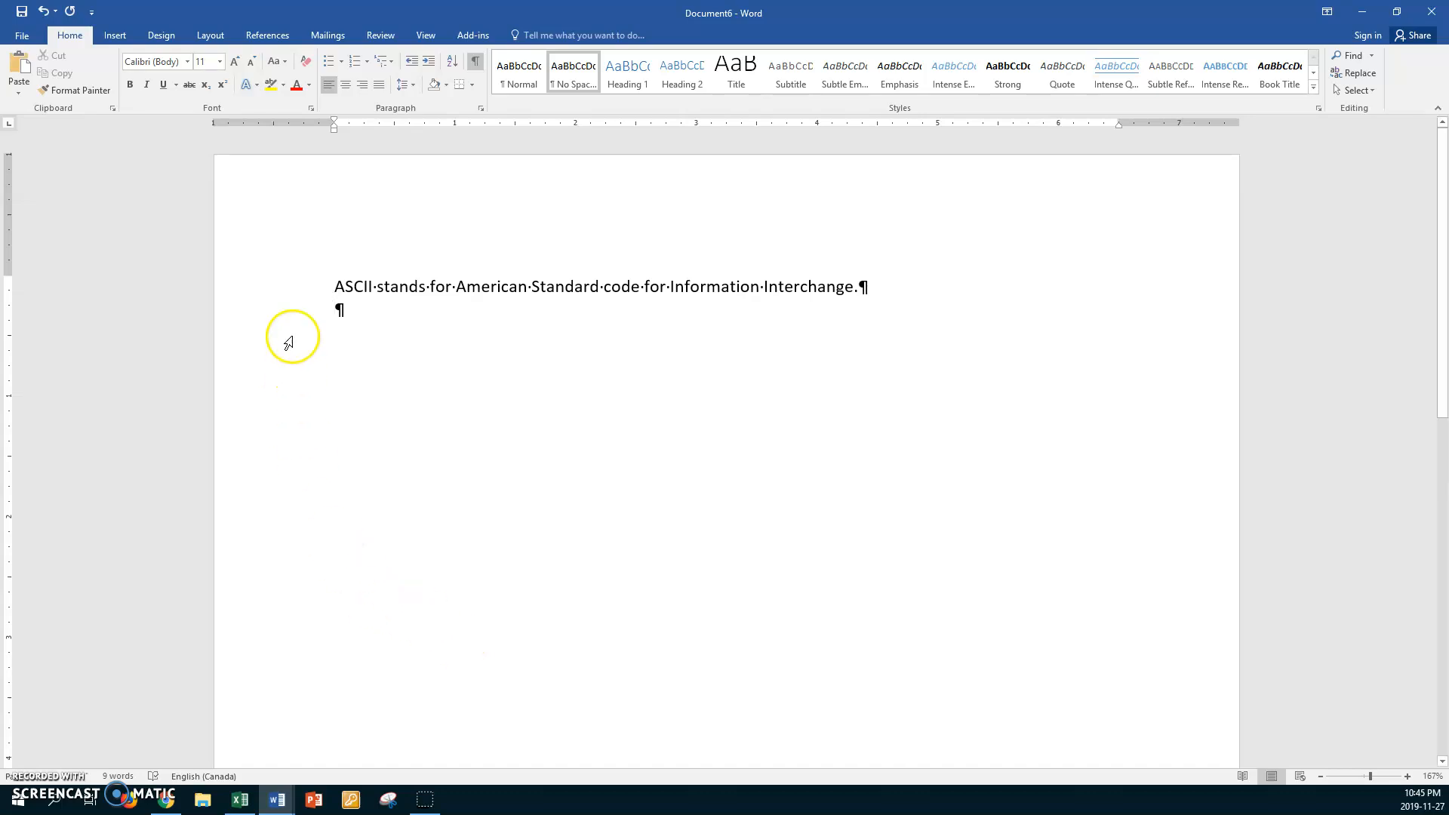
pyautogui.click(293, 289)
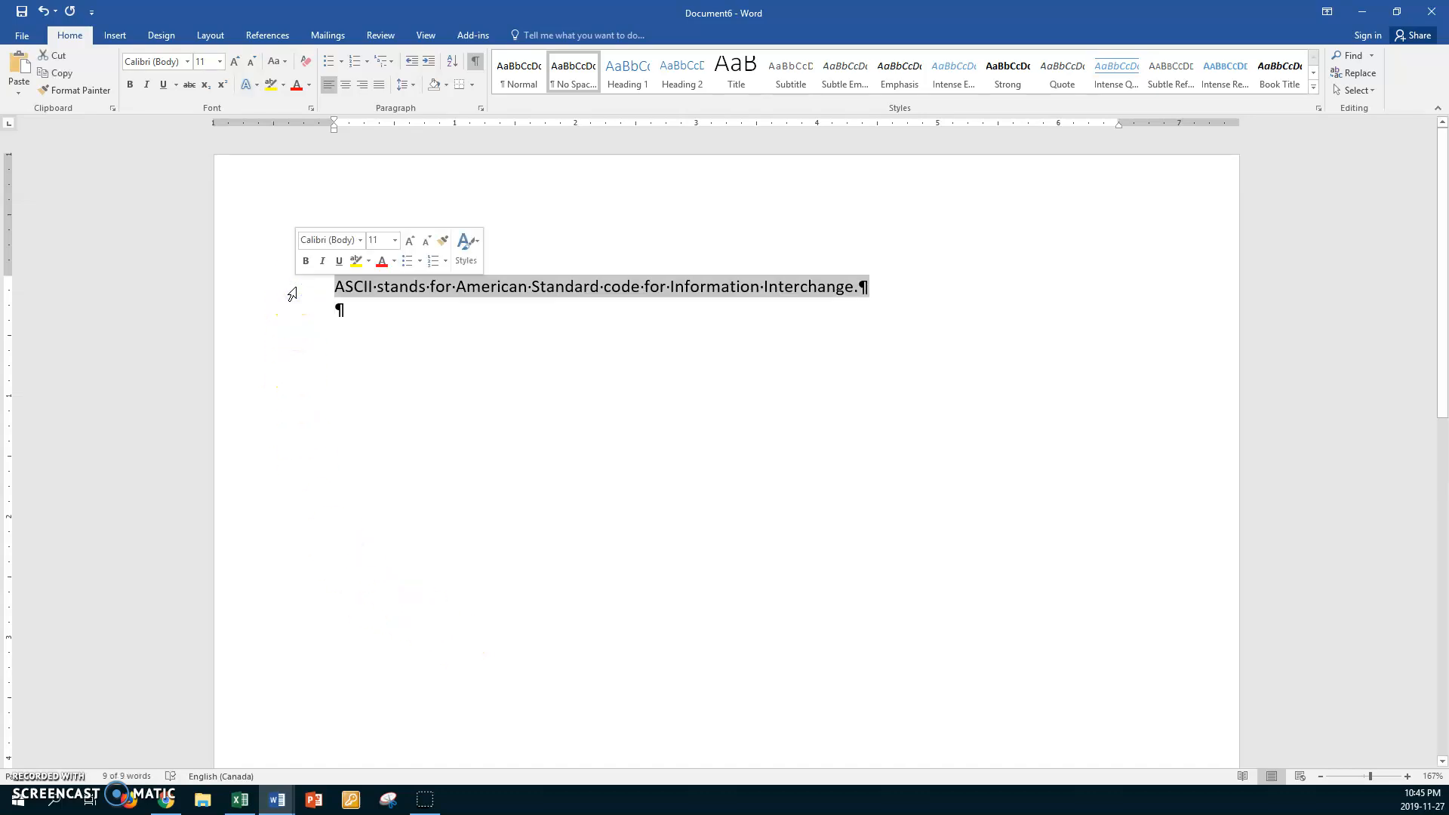
pyautogui.hotkey('ctrl', 'b')
pyautogui.hotkey('ctrl', 'shift', '.')
pyautogui.hotkey('ctrl', 'shift', '.')
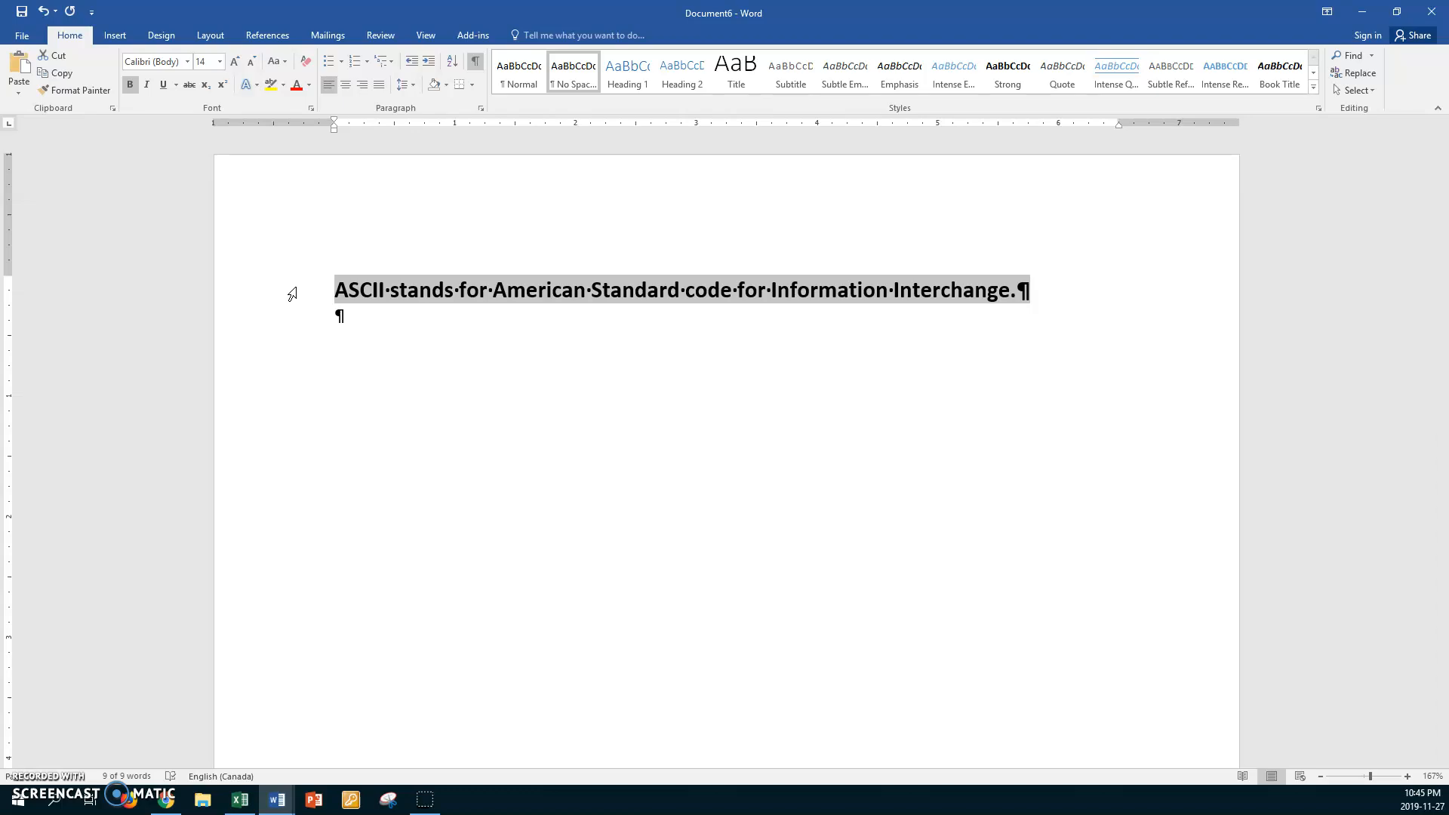
pyautogui.click(356, 318)
# Save the document in the Work1 folder, named with the student's first name followed by "Nov 27 Exercise 6 Word ASCII"
pyautogui.hotkey('ctrl', 's')
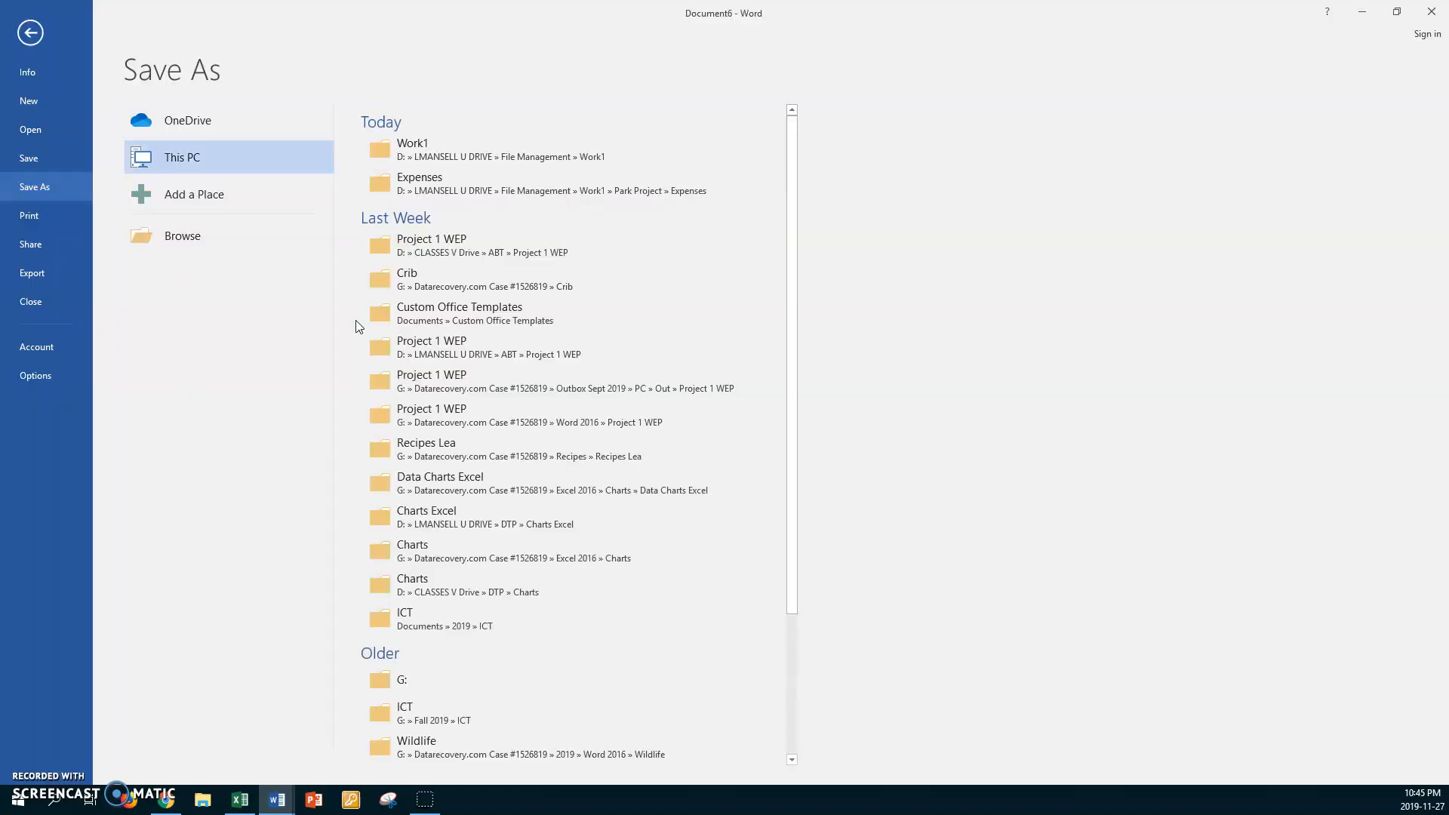
pyautogui.click(408, 151)
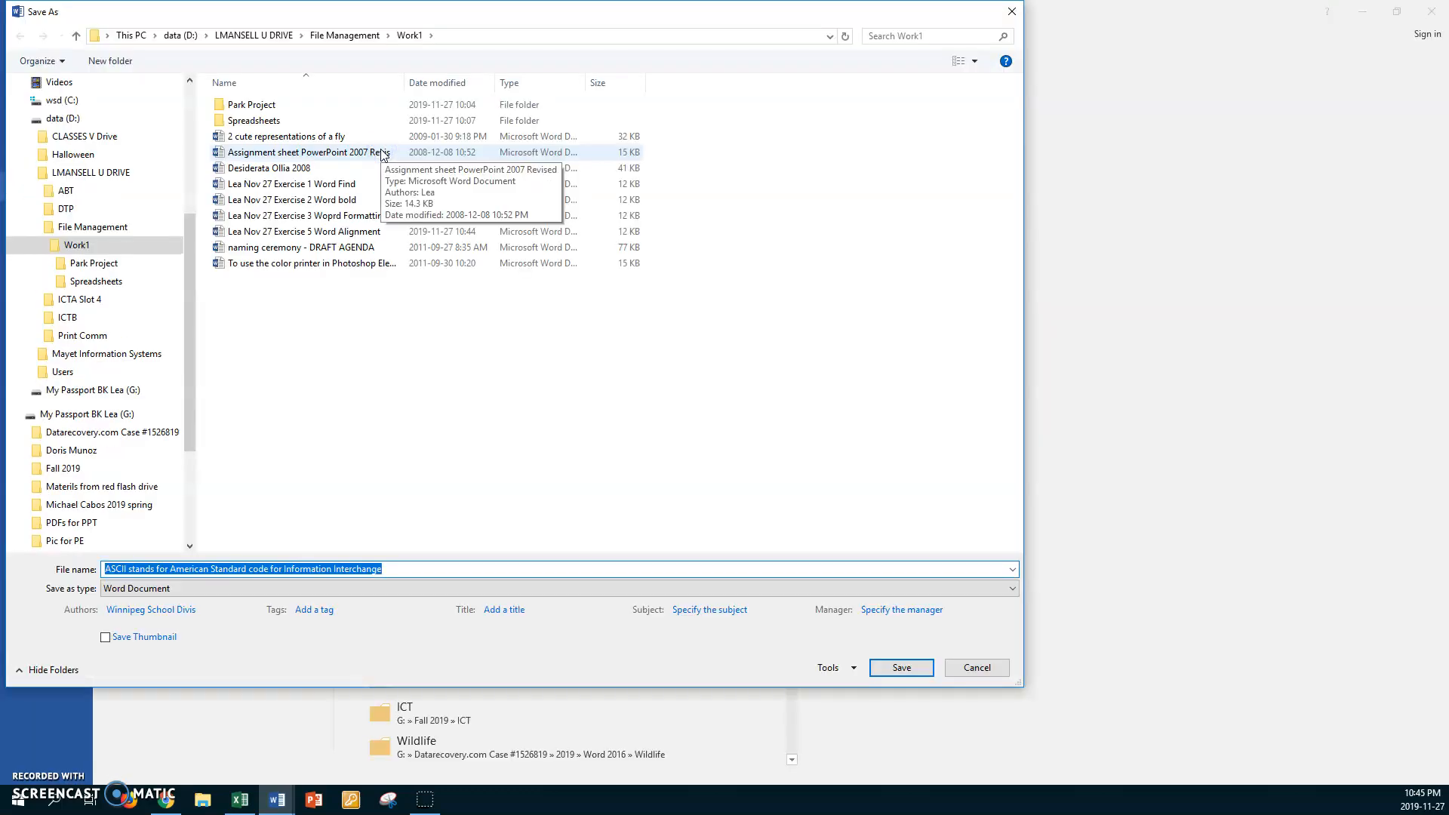
pyautogui.write('Lea ')
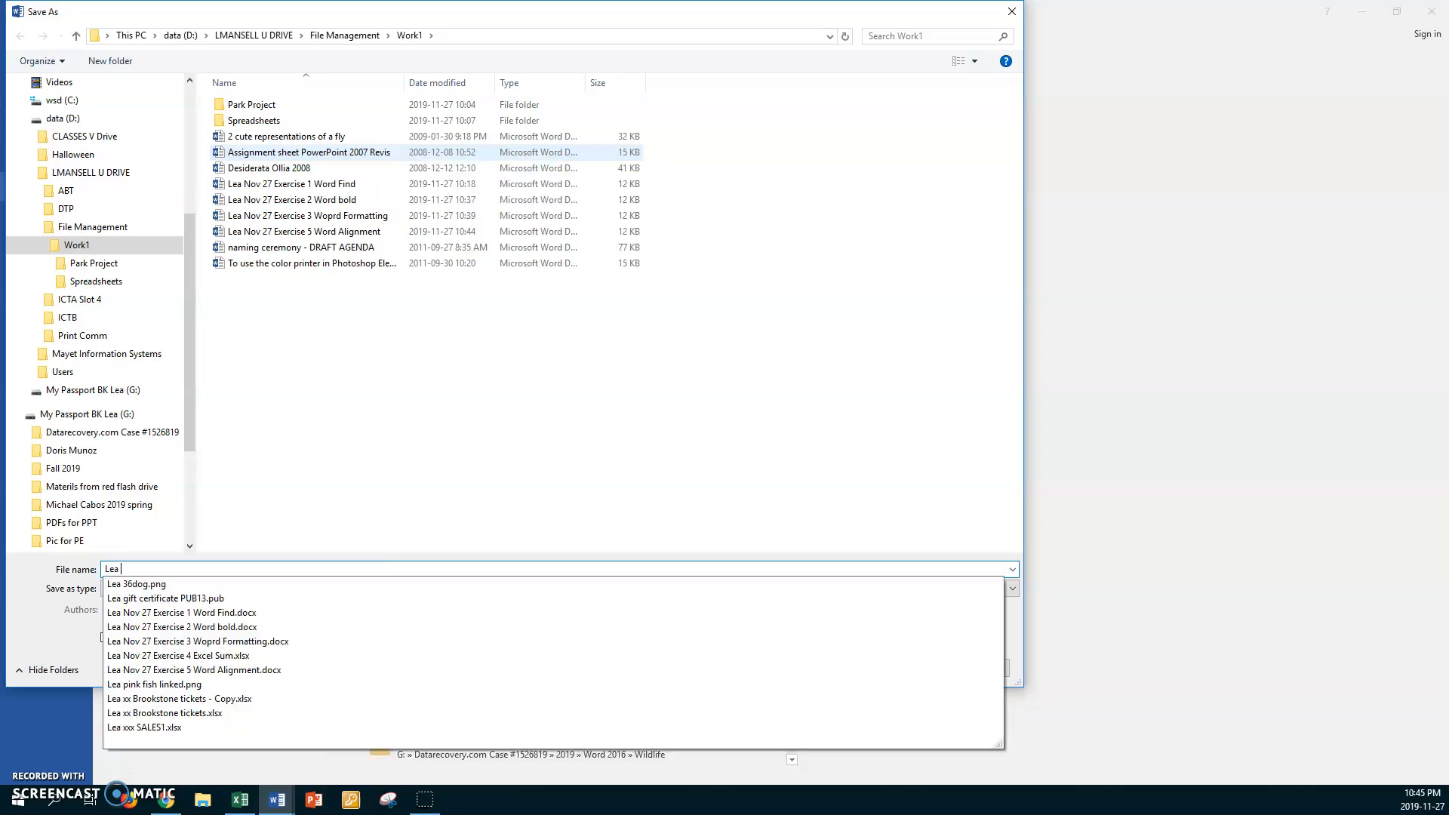
pyautogui.write('Nov 27')
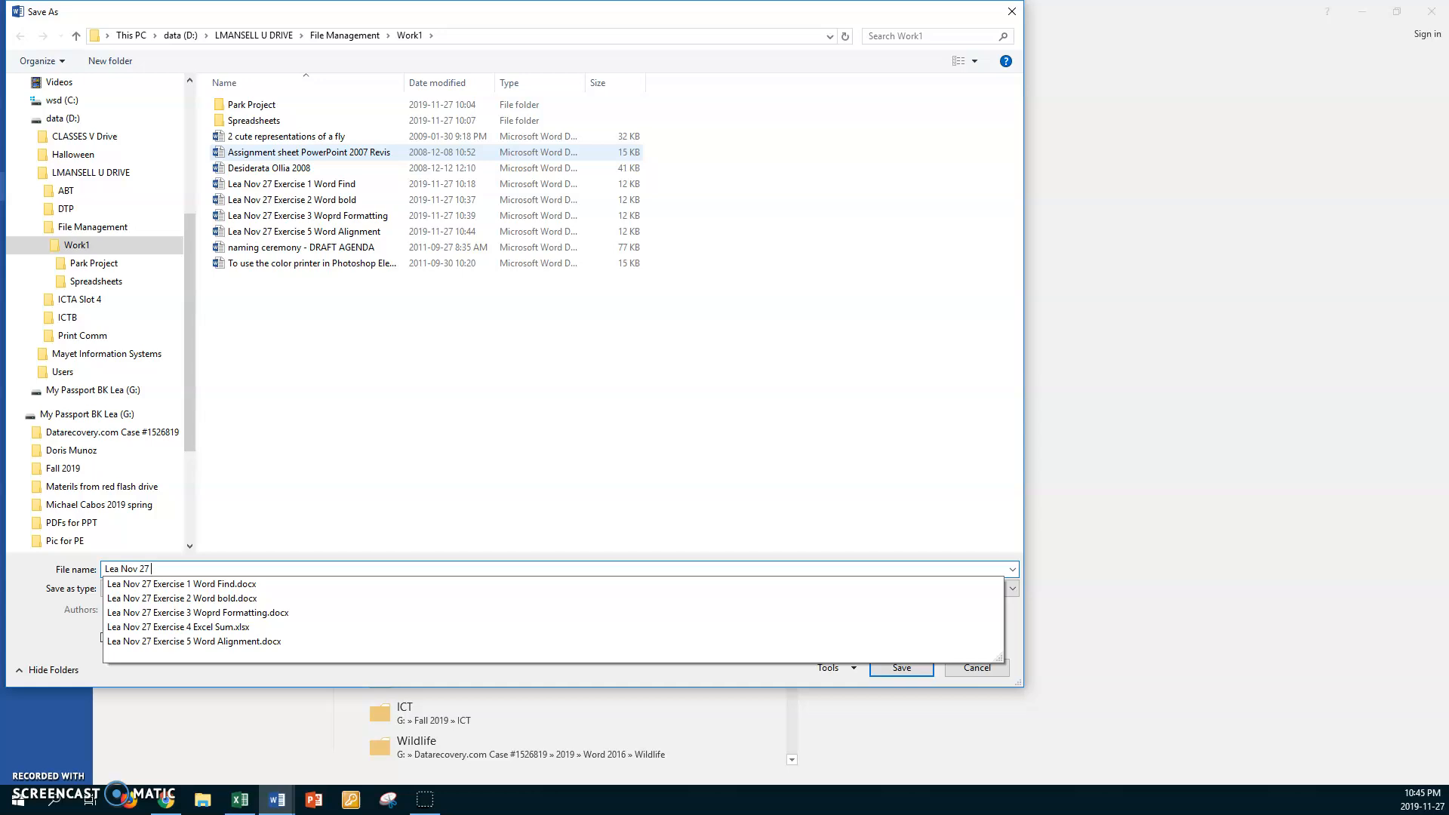
pyautogui.write('Exercise 6 ')
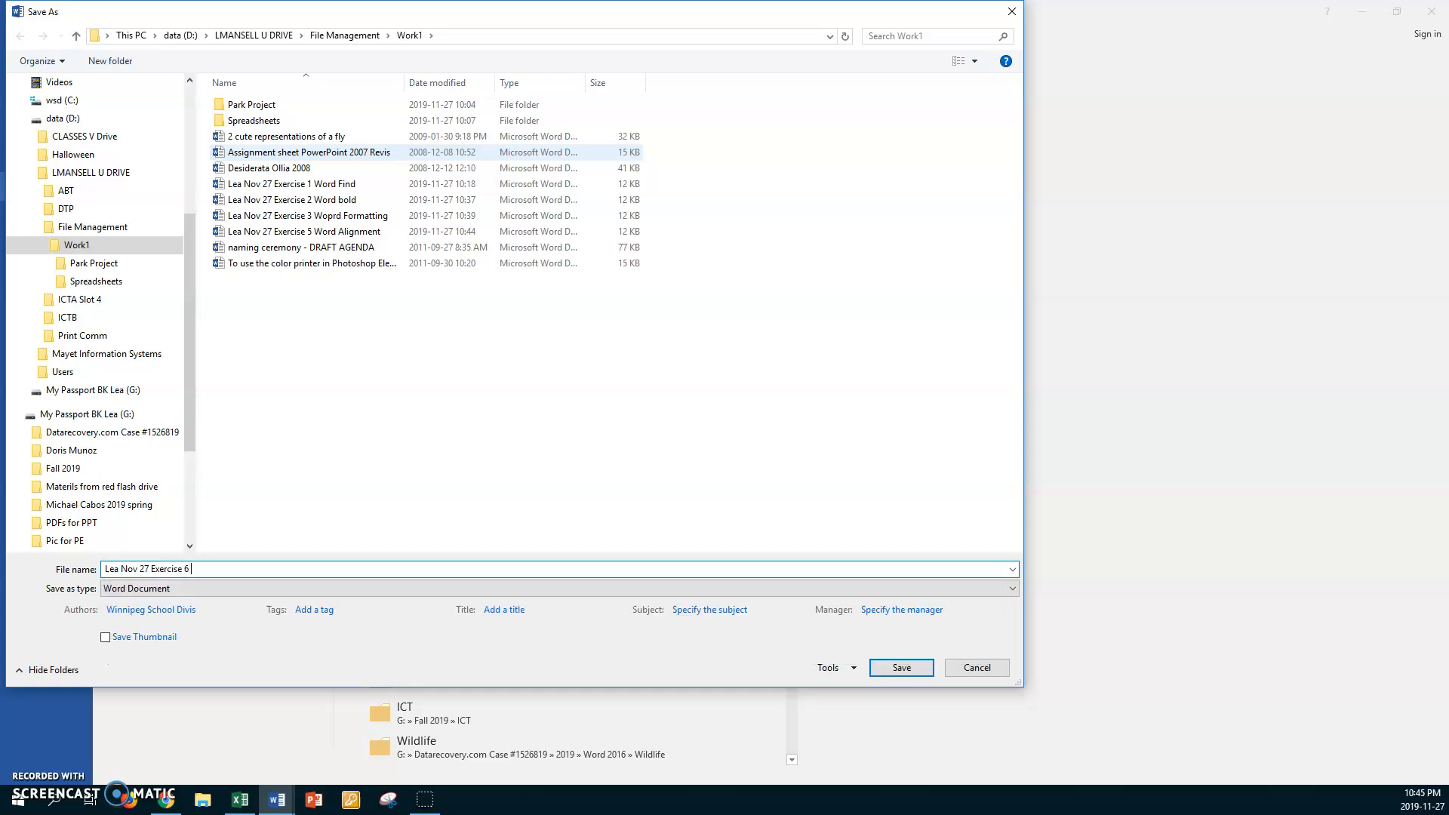
pyautogui.write('Word ASCII')
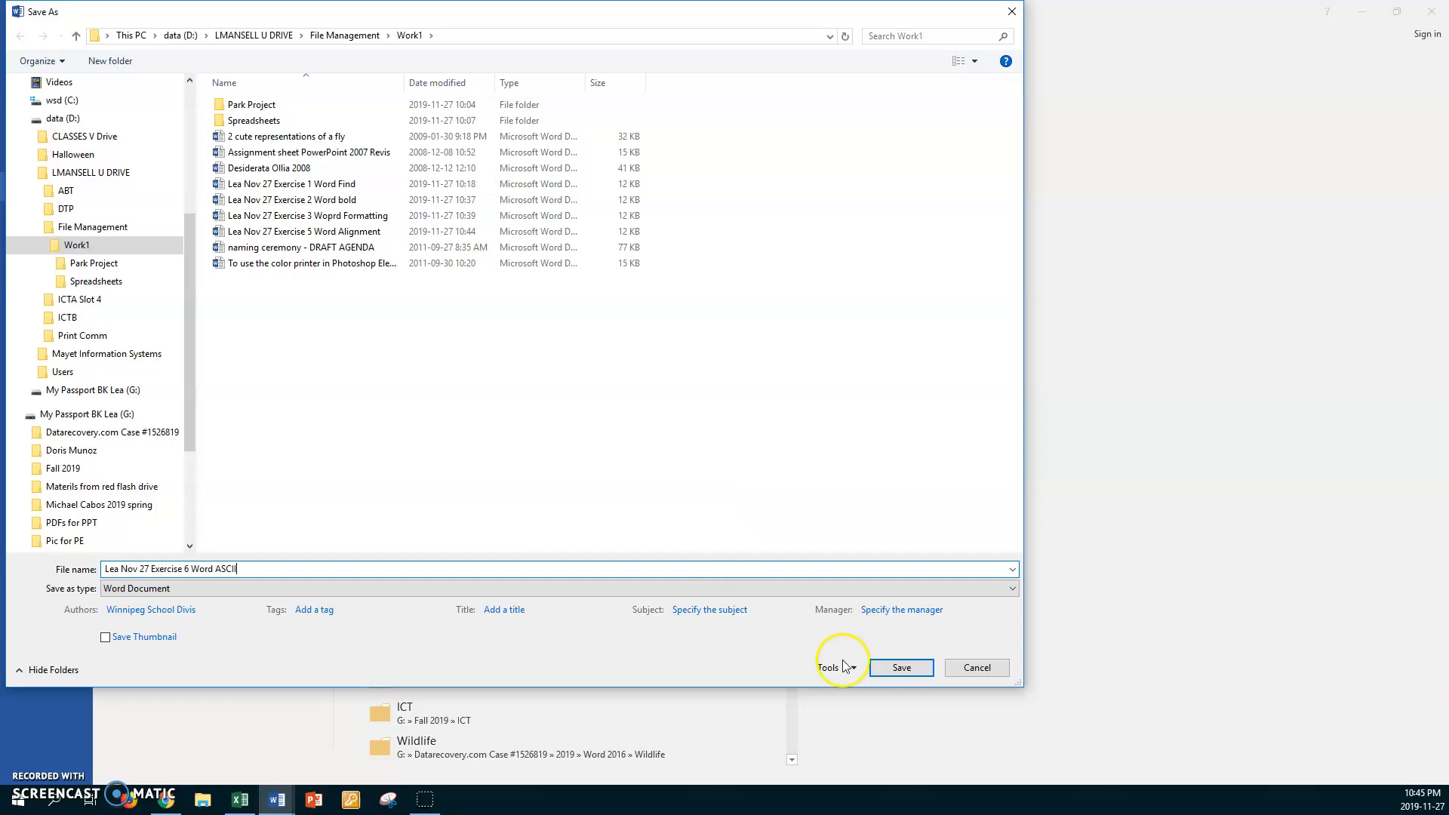
pyautogui.click(900, 669)
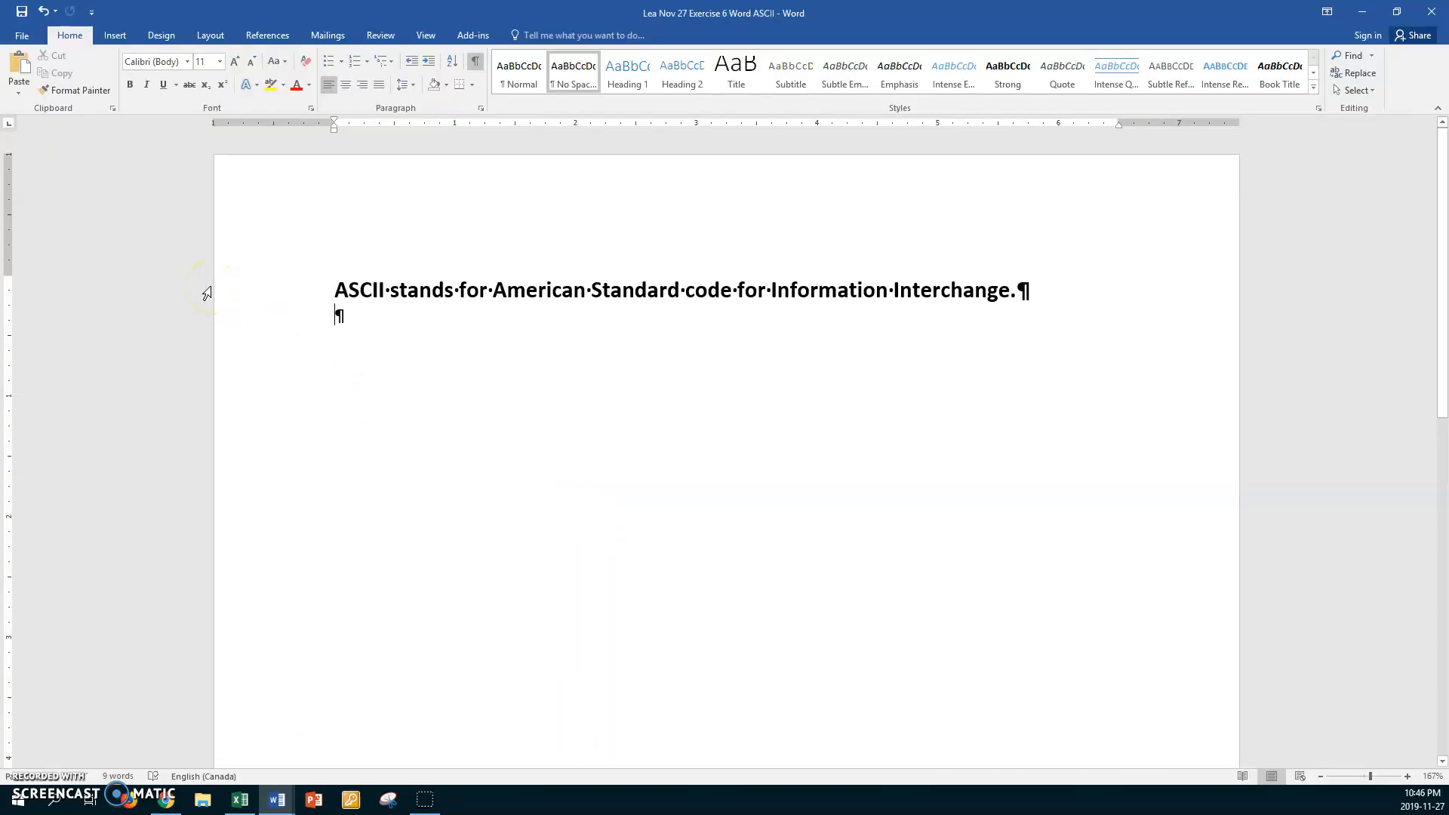
# Switch to the Word document containing "You can use a variety of fonts." and enlarge that sentence to 24 points
pyautogui.hotkey('alt', 'Tab')
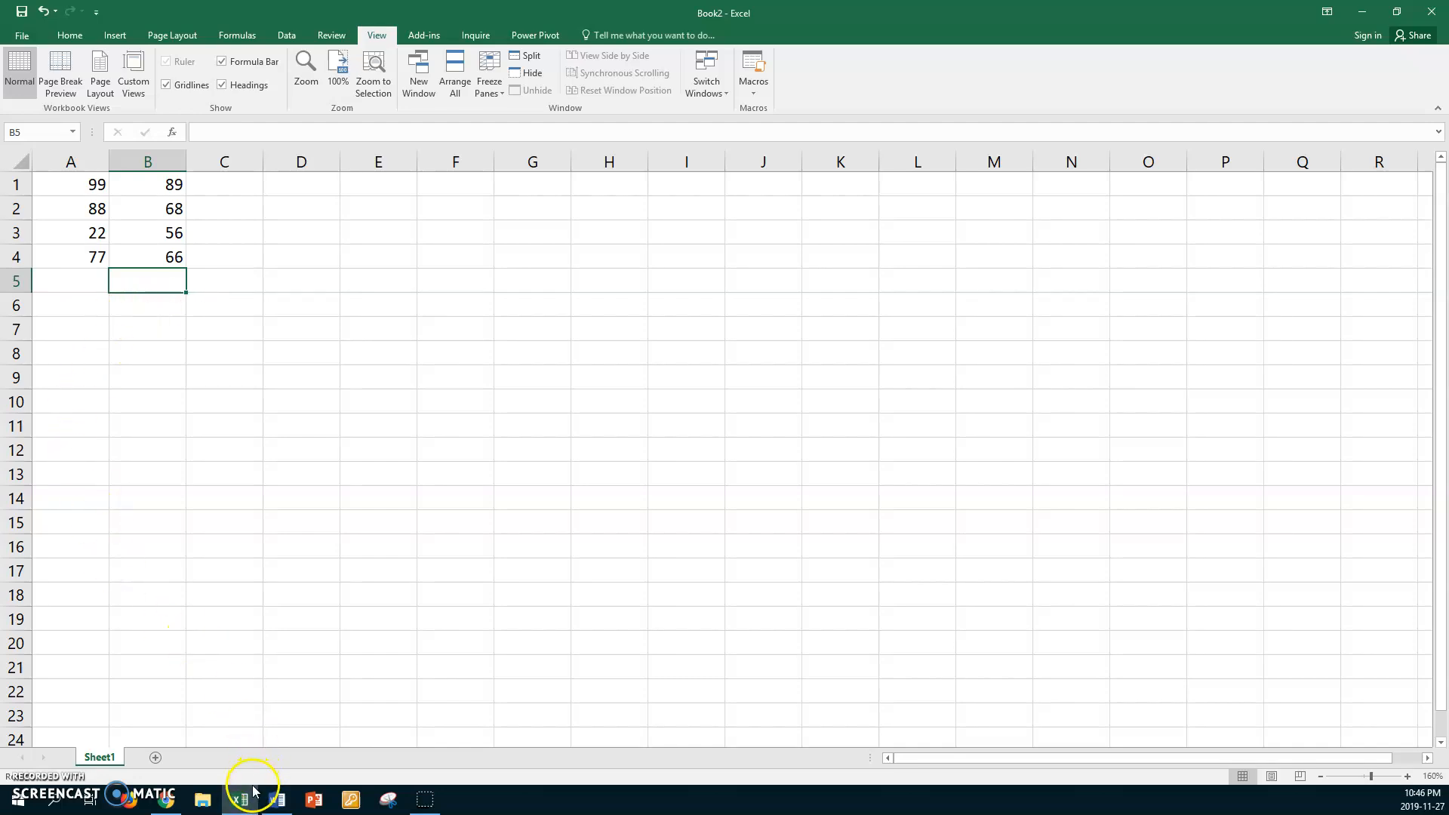
pyautogui.click(274, 800)
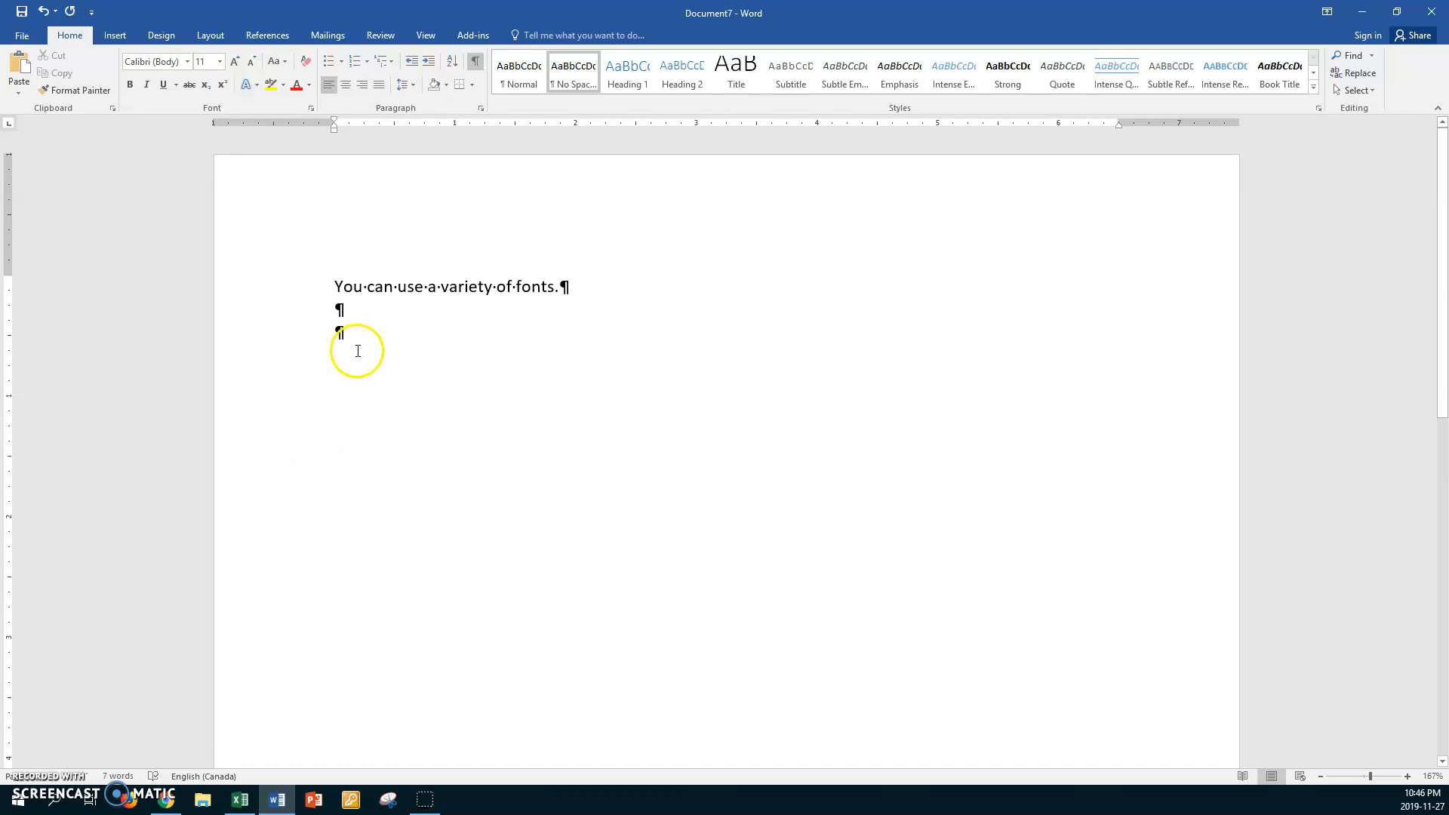
pyautogui.click(391, 295)
pyautogui.click(431, 798)
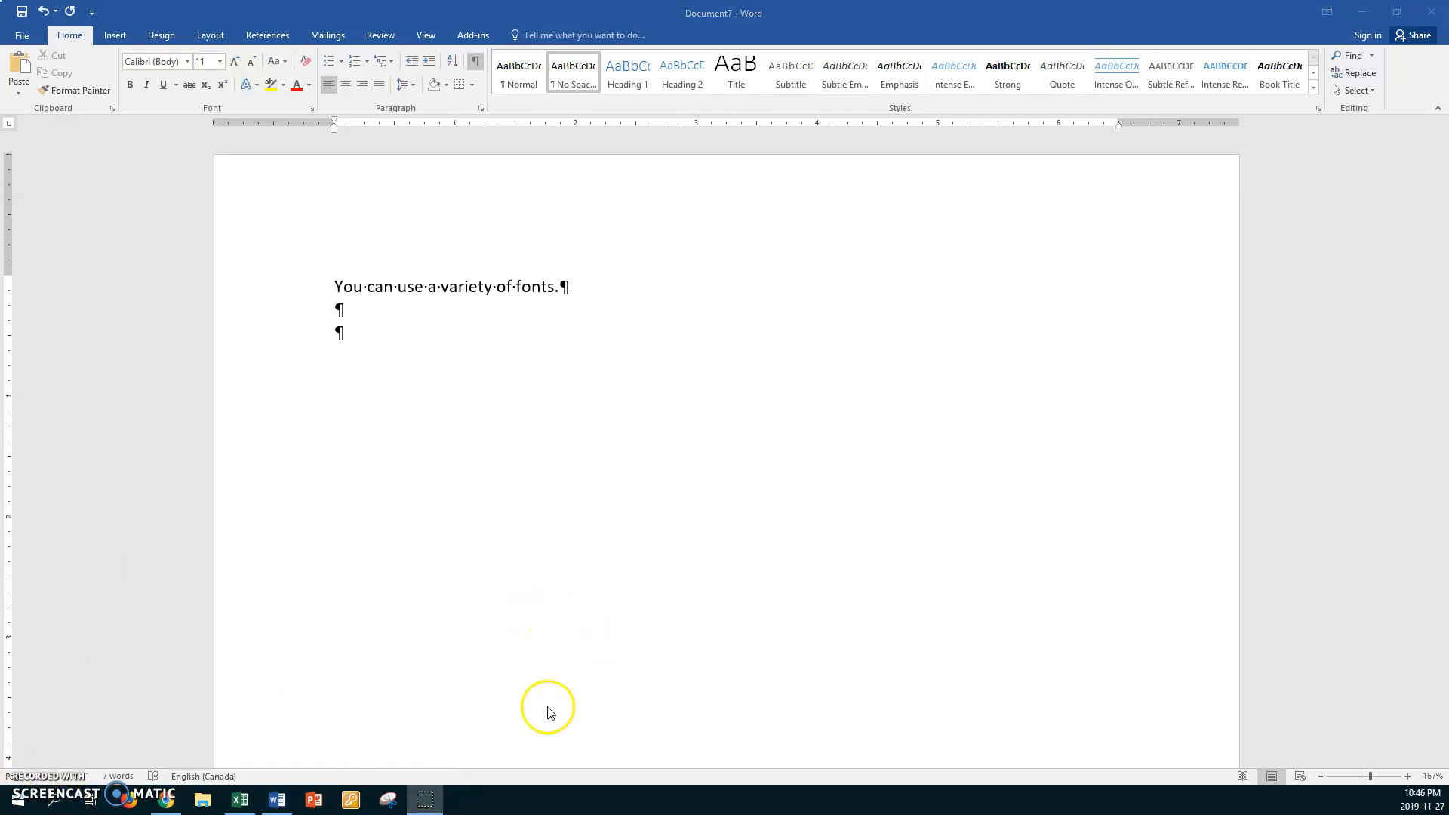
pyautogui.click(428, 798)
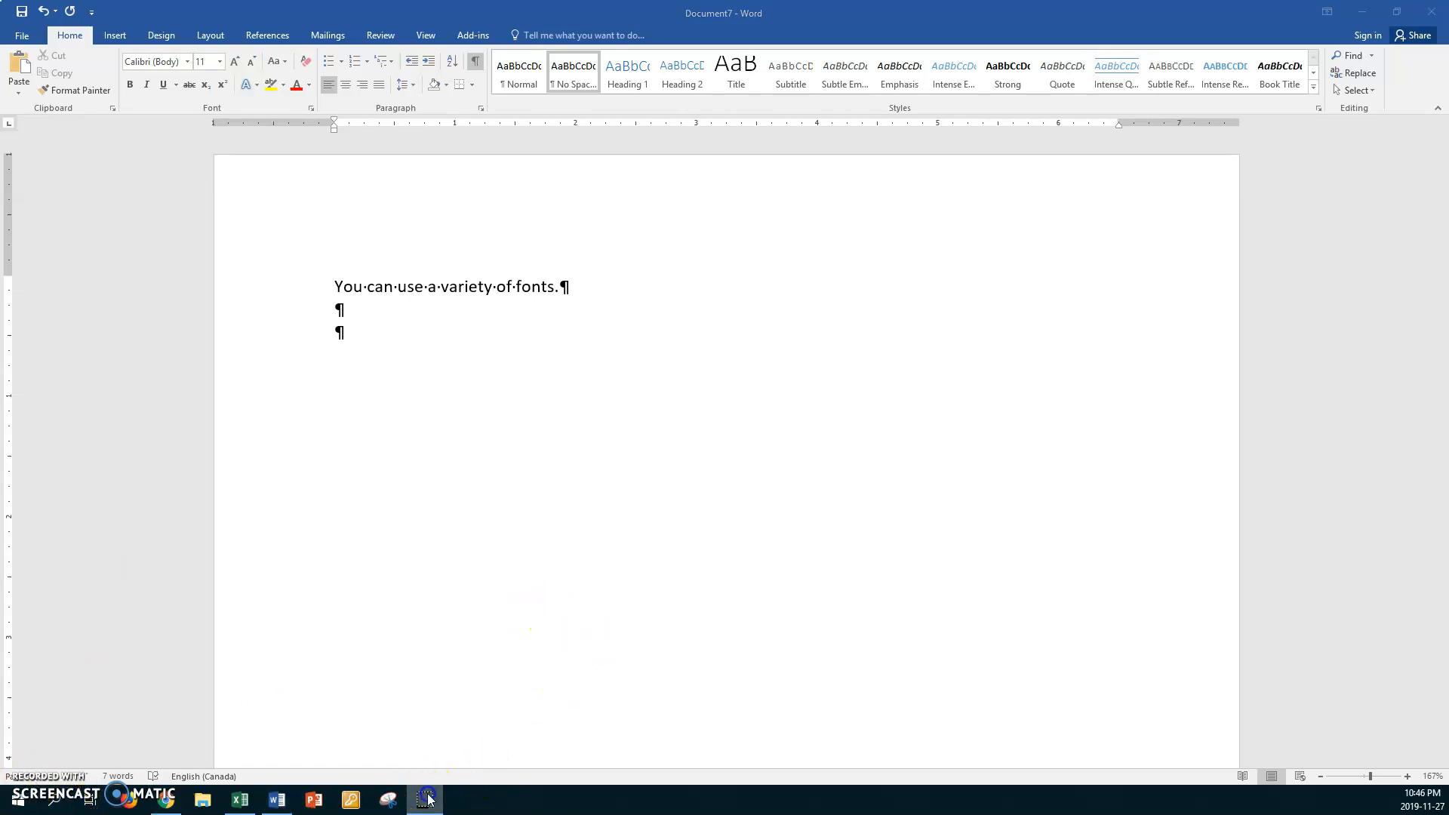
pyautogui.doubleClick(384, 288)
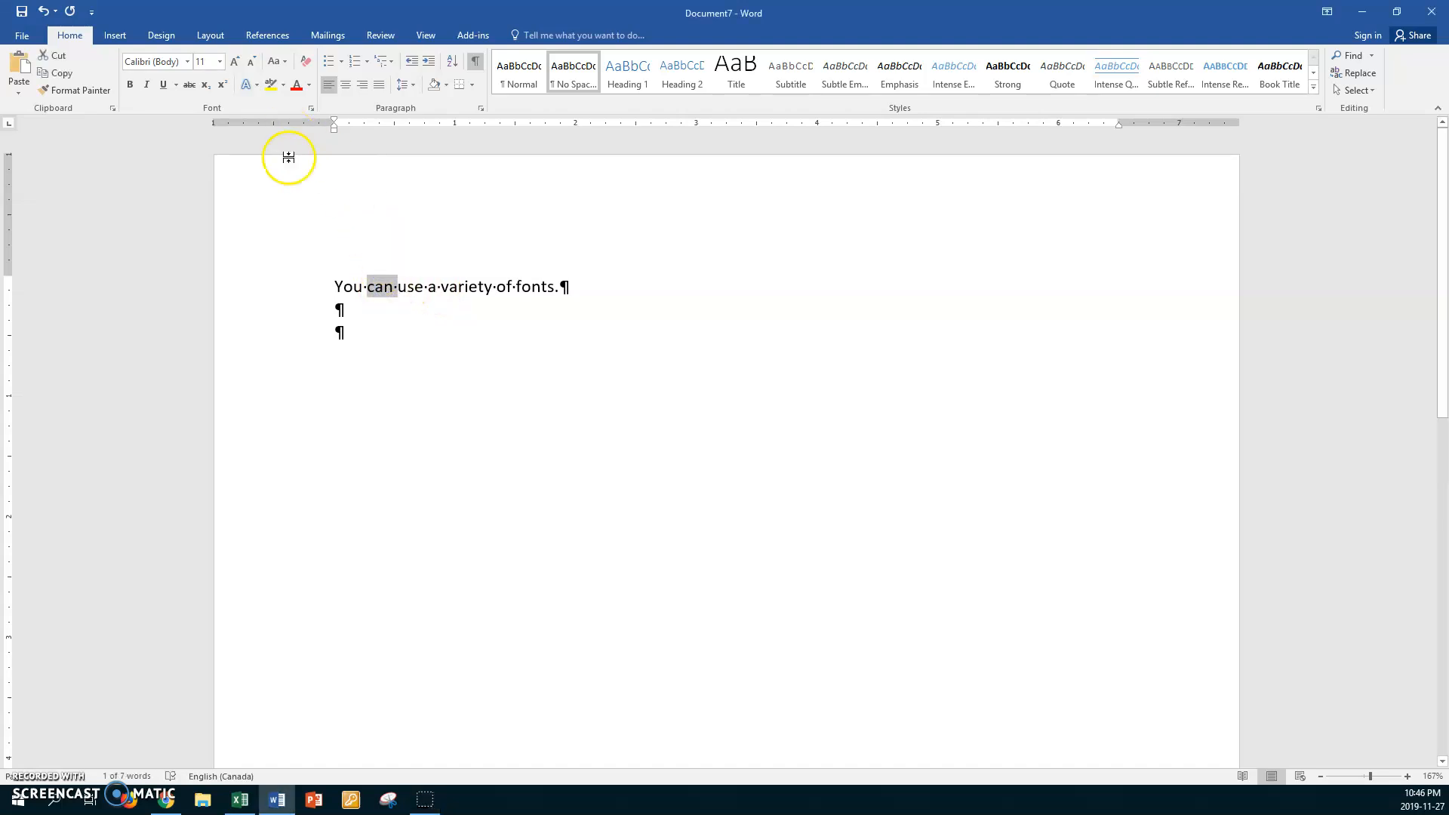
pyautogui.click(298, 288)
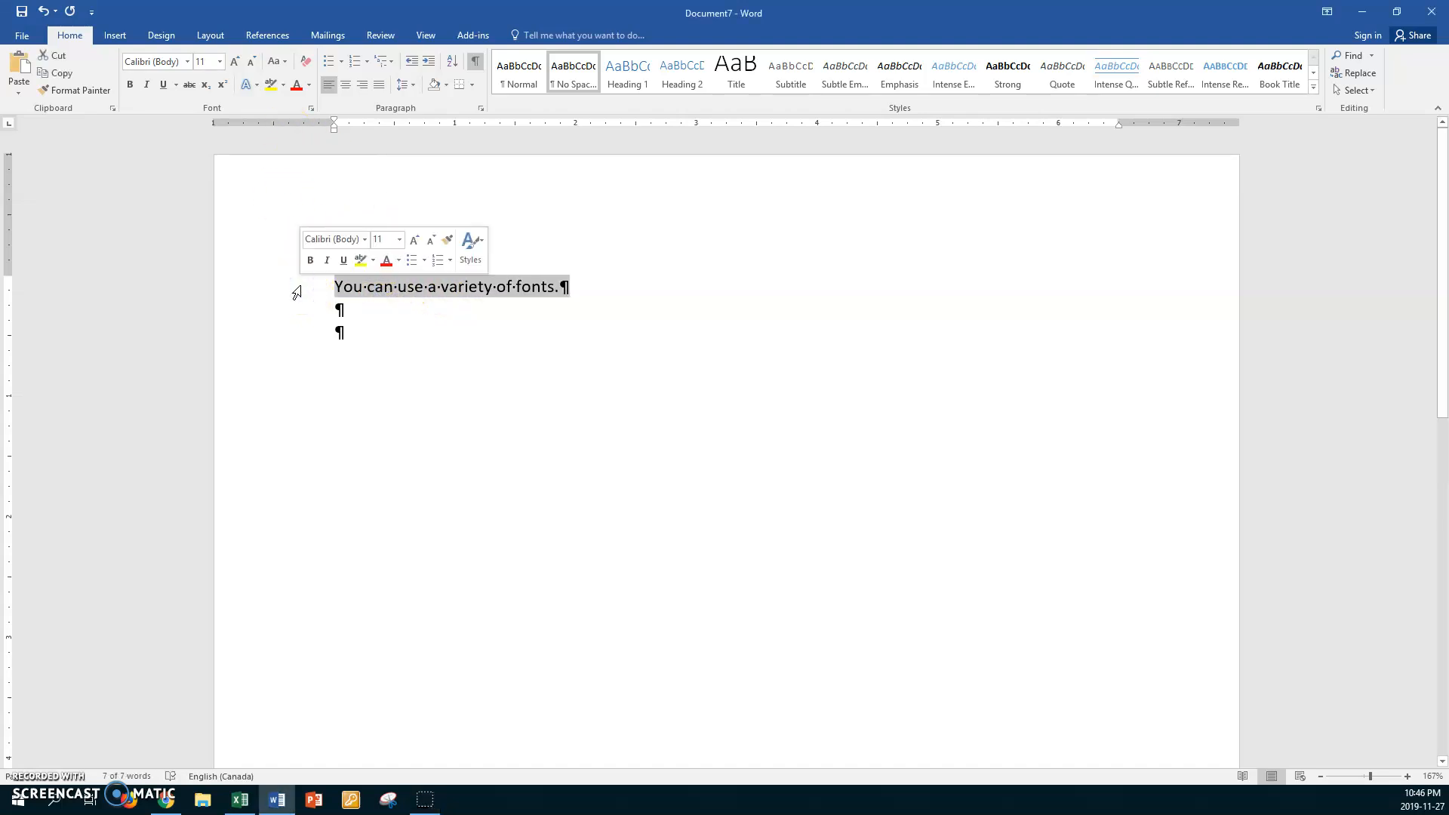
pyautogui.hotkey('ctrl', 'shift', '.')
pyautogui.hotkey('ctrl', 'shift', '.')
pyautogui.hotkey('ctrl', 'shift', '.')
pyautogui.hotkey('ctrl', 'shift', '.')
pyautogui.hotkey('ctrl', 'shift', '.')
pyautogui.hotkey('ctrl', 'shift', '.')
pyautogui.hotkey('ctrl', 'shift', '.')
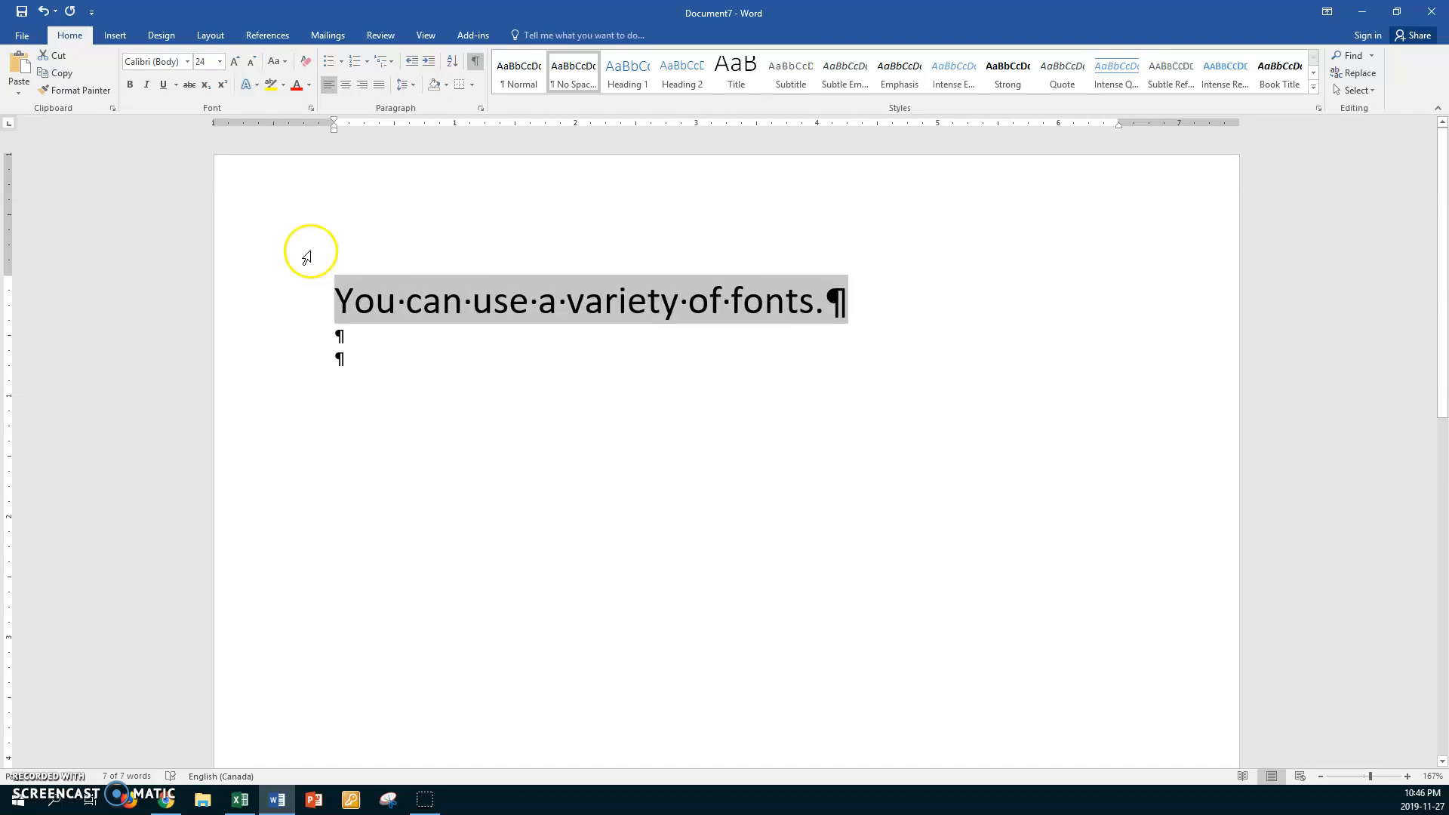
# Set the word "can" in the Blackadder ITC font
pyautogui.doubleClick(435, 302)
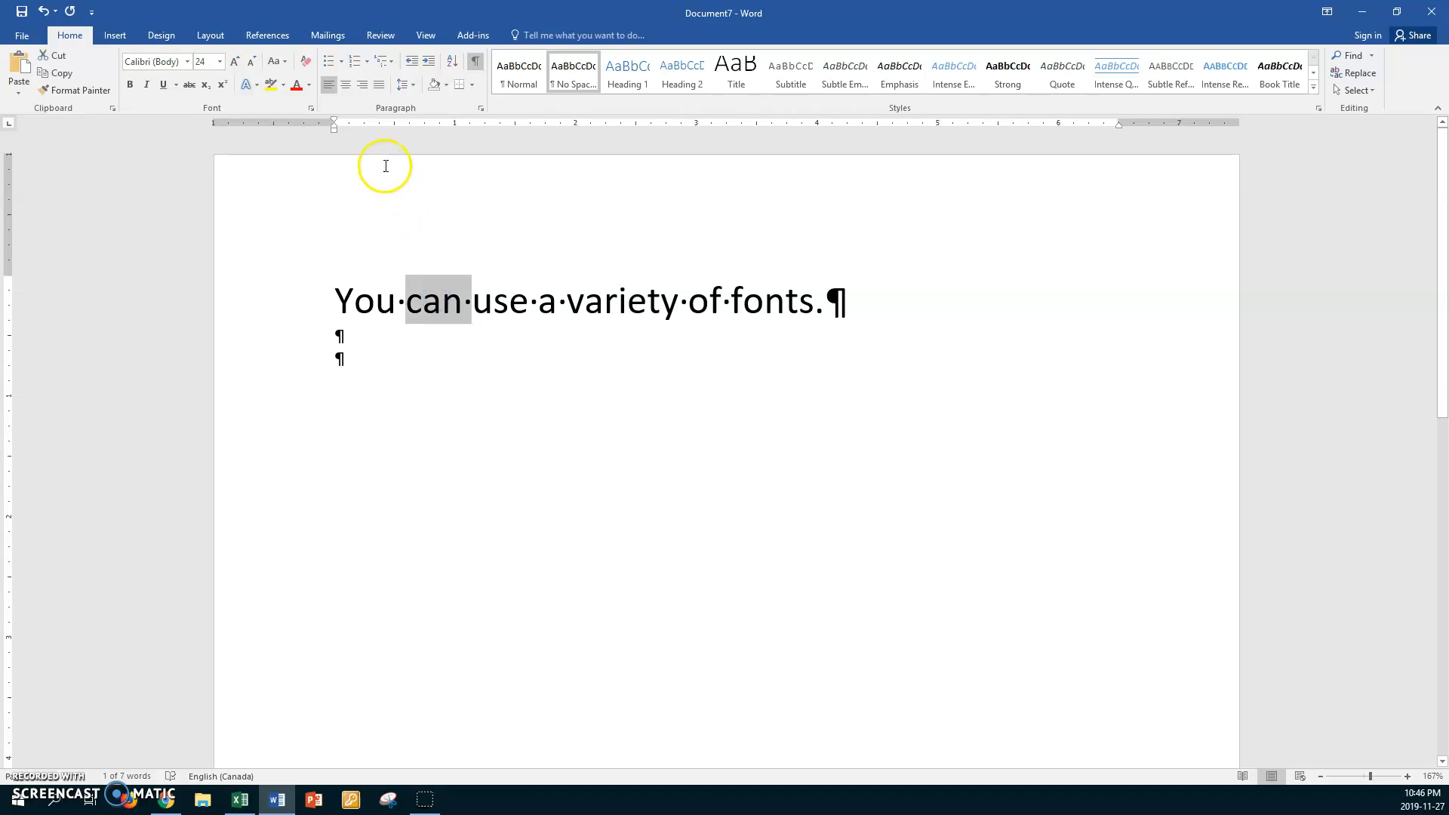
pyautogui.click(187, 61)
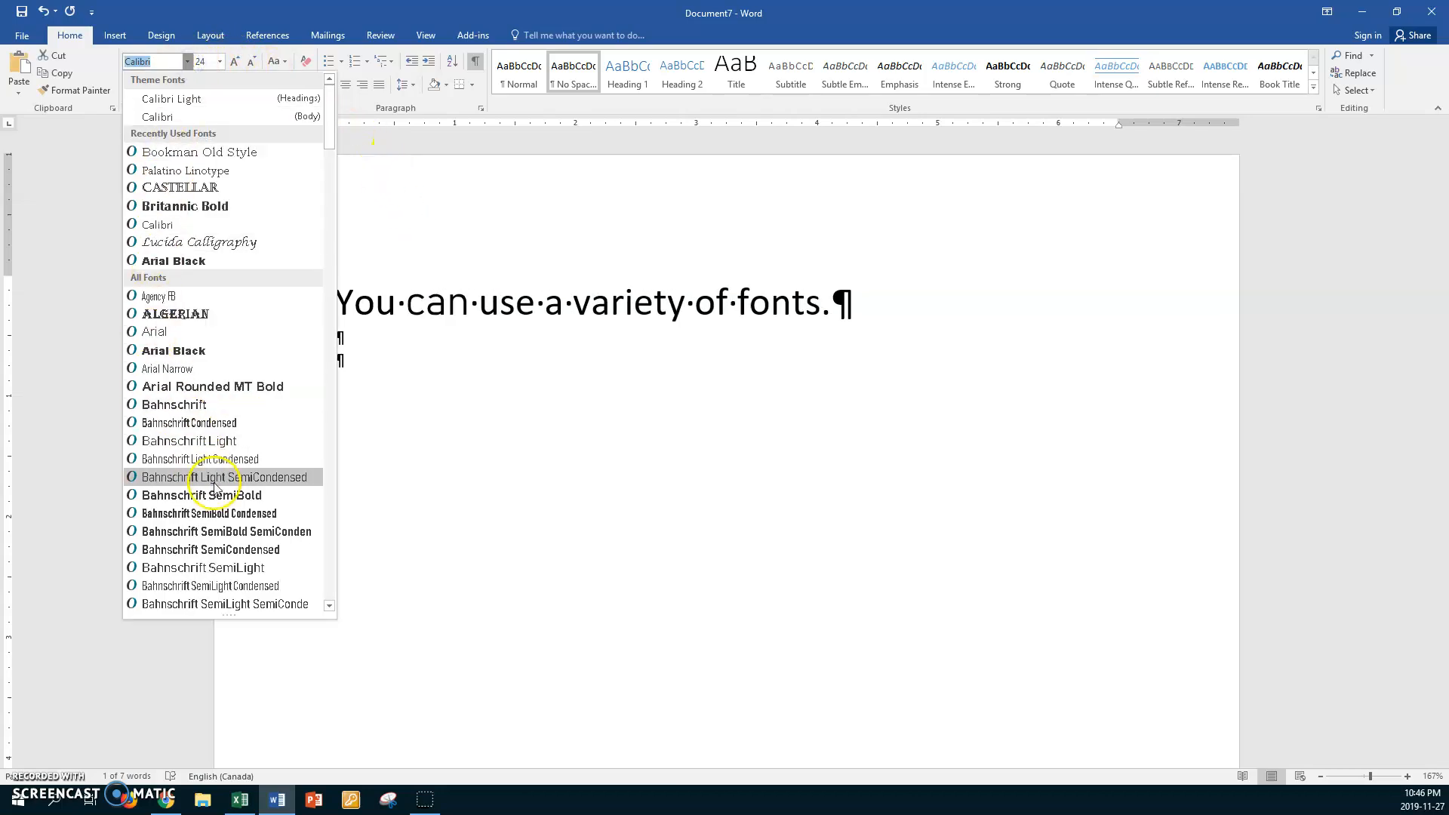
pyautogui.click(328, 606)
pyautogui.moveTo(329, 606); pyautogui.dragTo(328, 606)
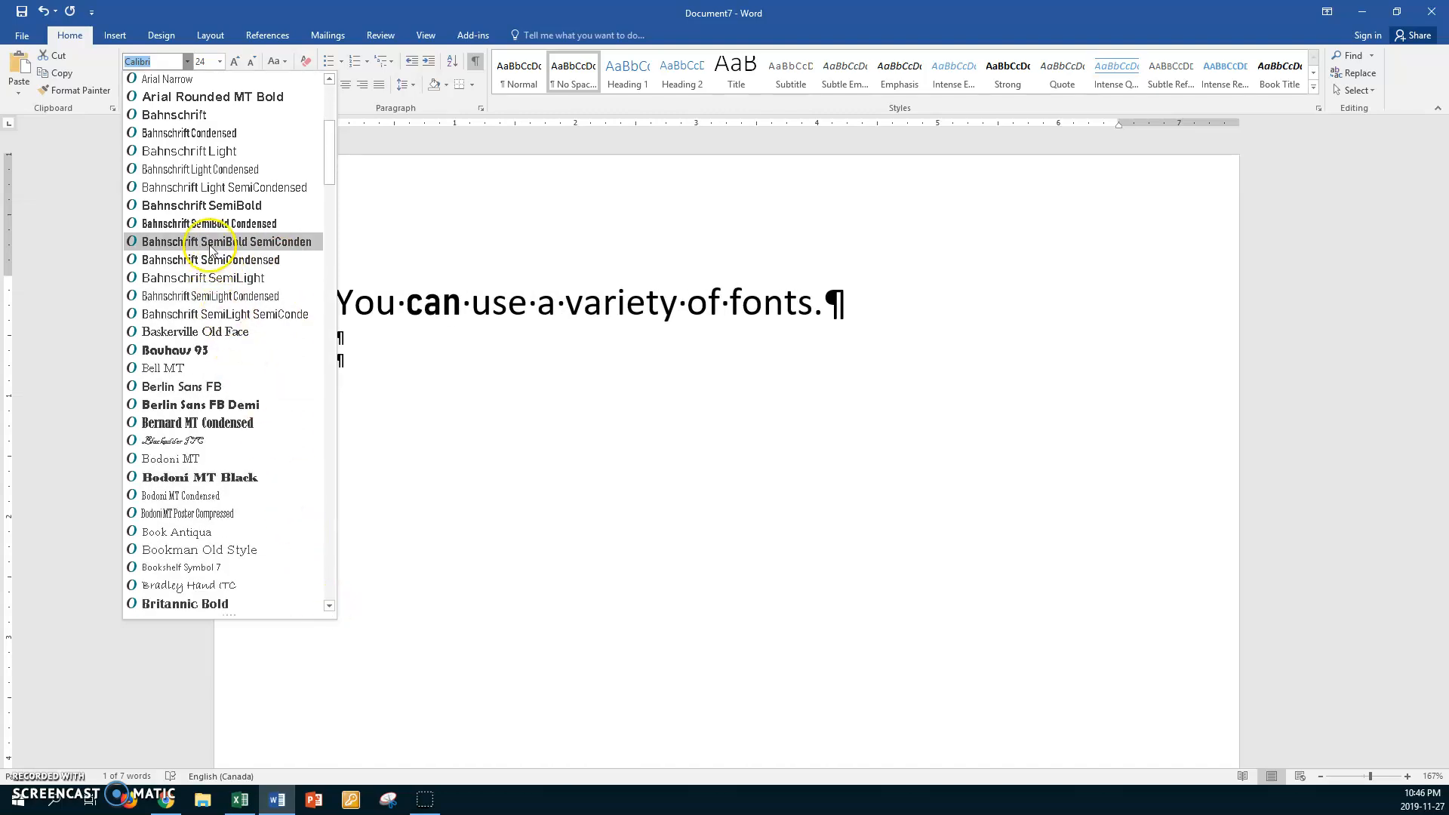
pyautogui.click(199, 444)
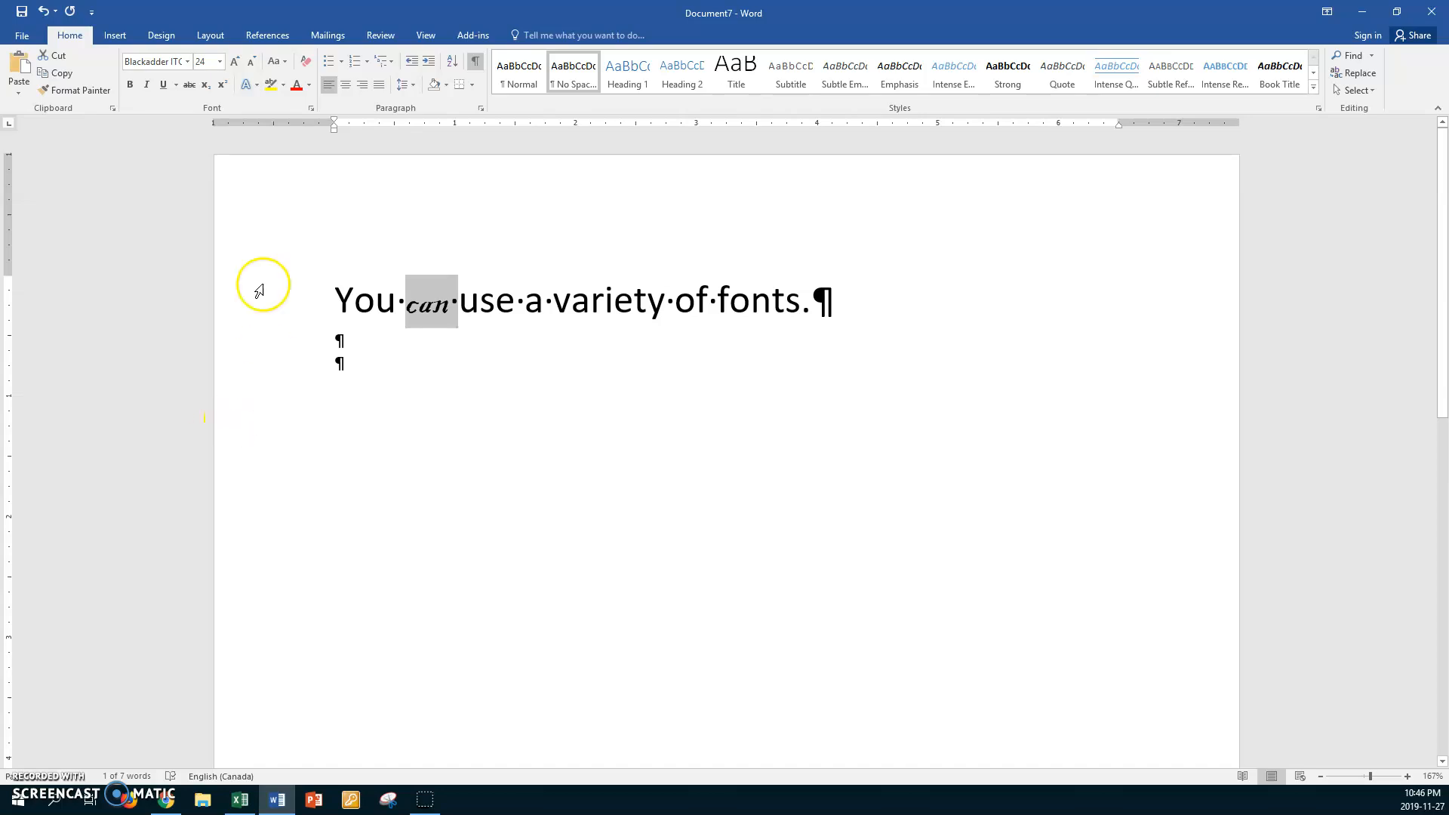
# Color the word "can" red and enlarge it to 80 points
pyautogui.click(298, 87)
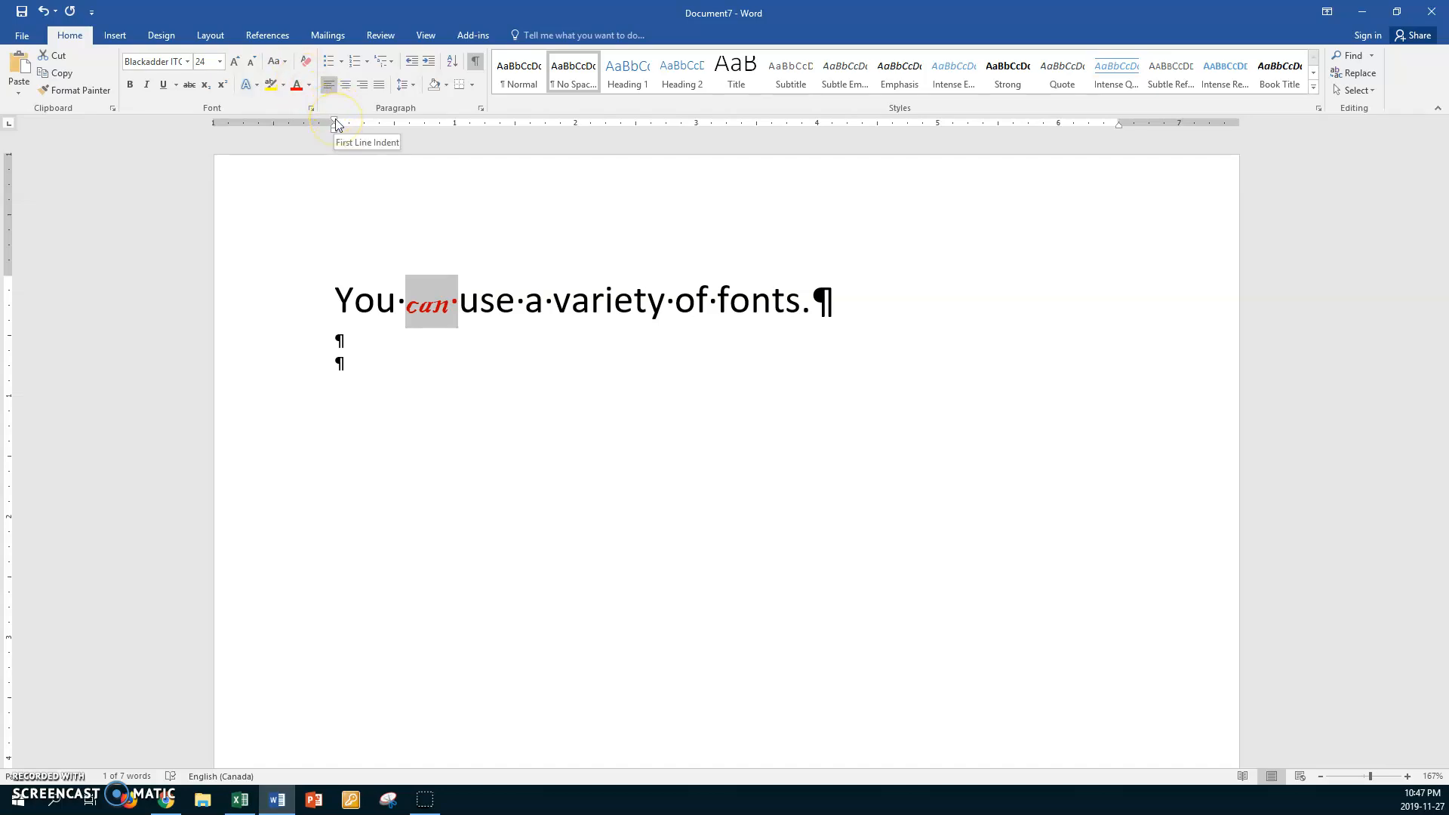
pyautogui.hotkey('ctrl', 'shift', '.')
pyautogui.hotkey('ctrl', 'shift', '.')
pyautogui.hotkey('ctrl', 'shift', '.')
pyautogui.hotkey('ctrl', 'shift', '.')
pyautogui.hotkey('ctrl', 'shift', '.')
pyautogui.hotkey('ctrl', 'shift', '.')
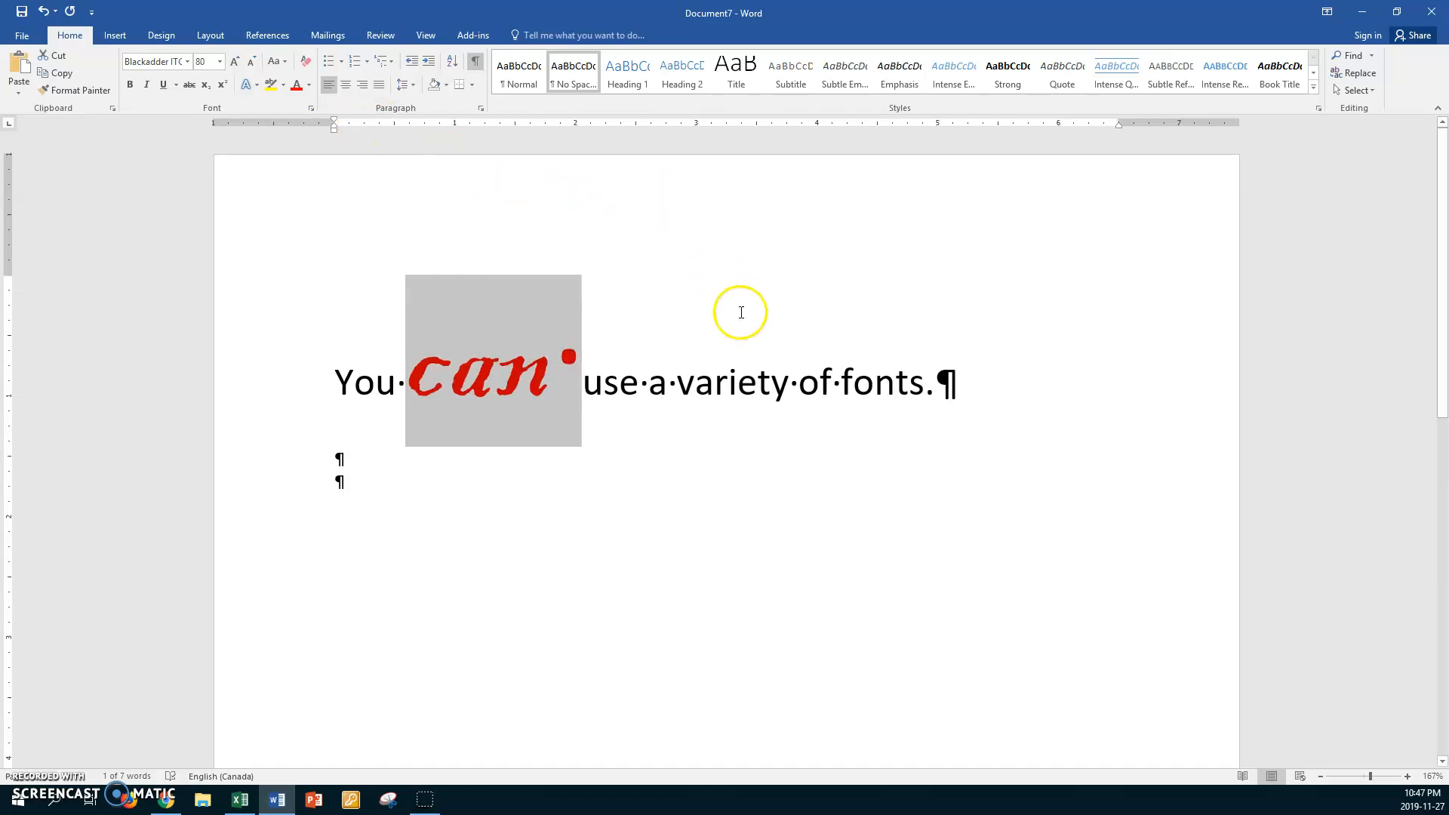
# Set the word "variety" in the Footlight MT Light font
pyautogui.click(732, 381)
pyautogui.doubleClick(732, 381)
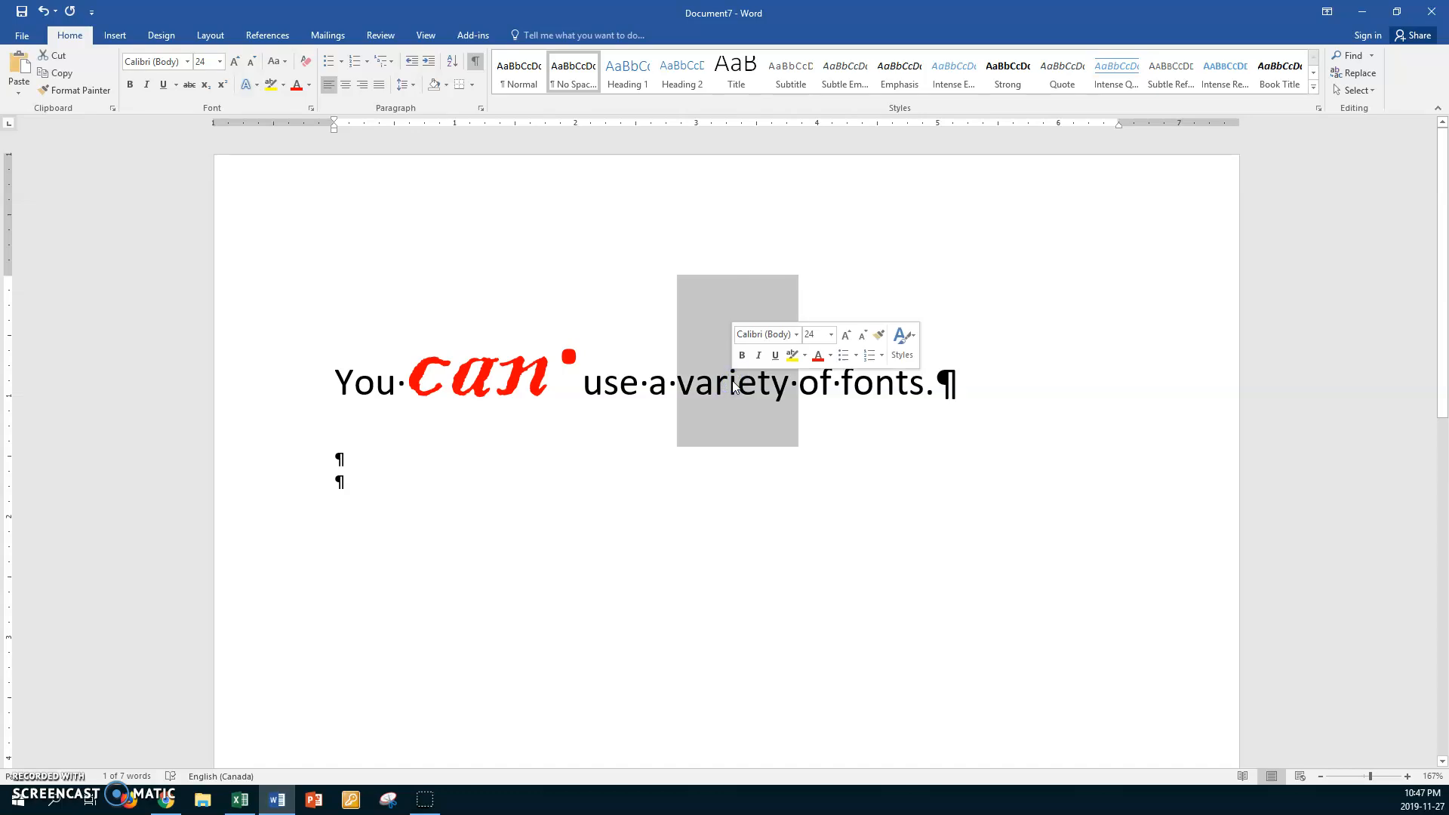
pyautogui.click(187, 61)
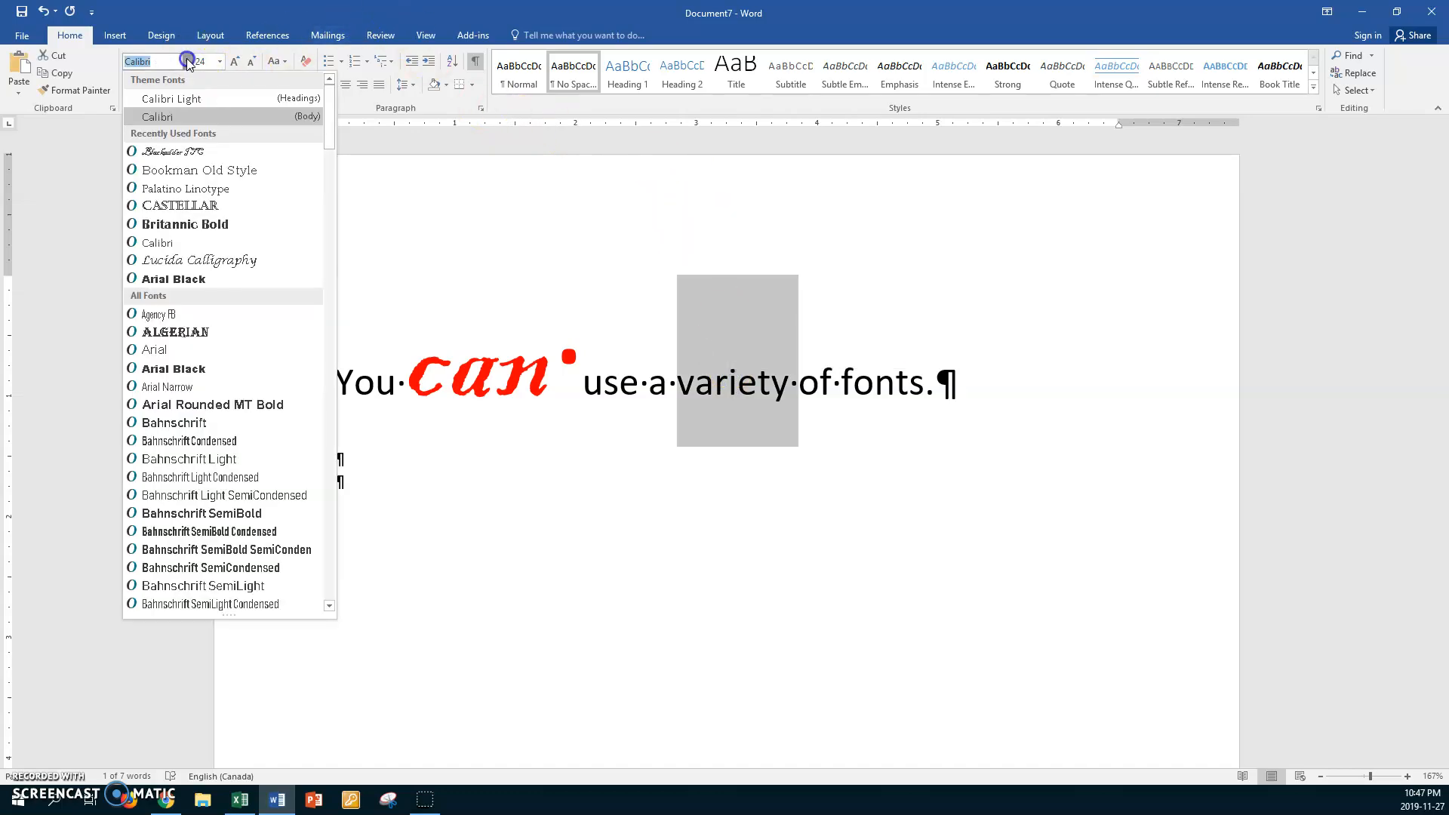
pyautogui.moveTo(326, 137); pyautogui.dragTo(343, 294)
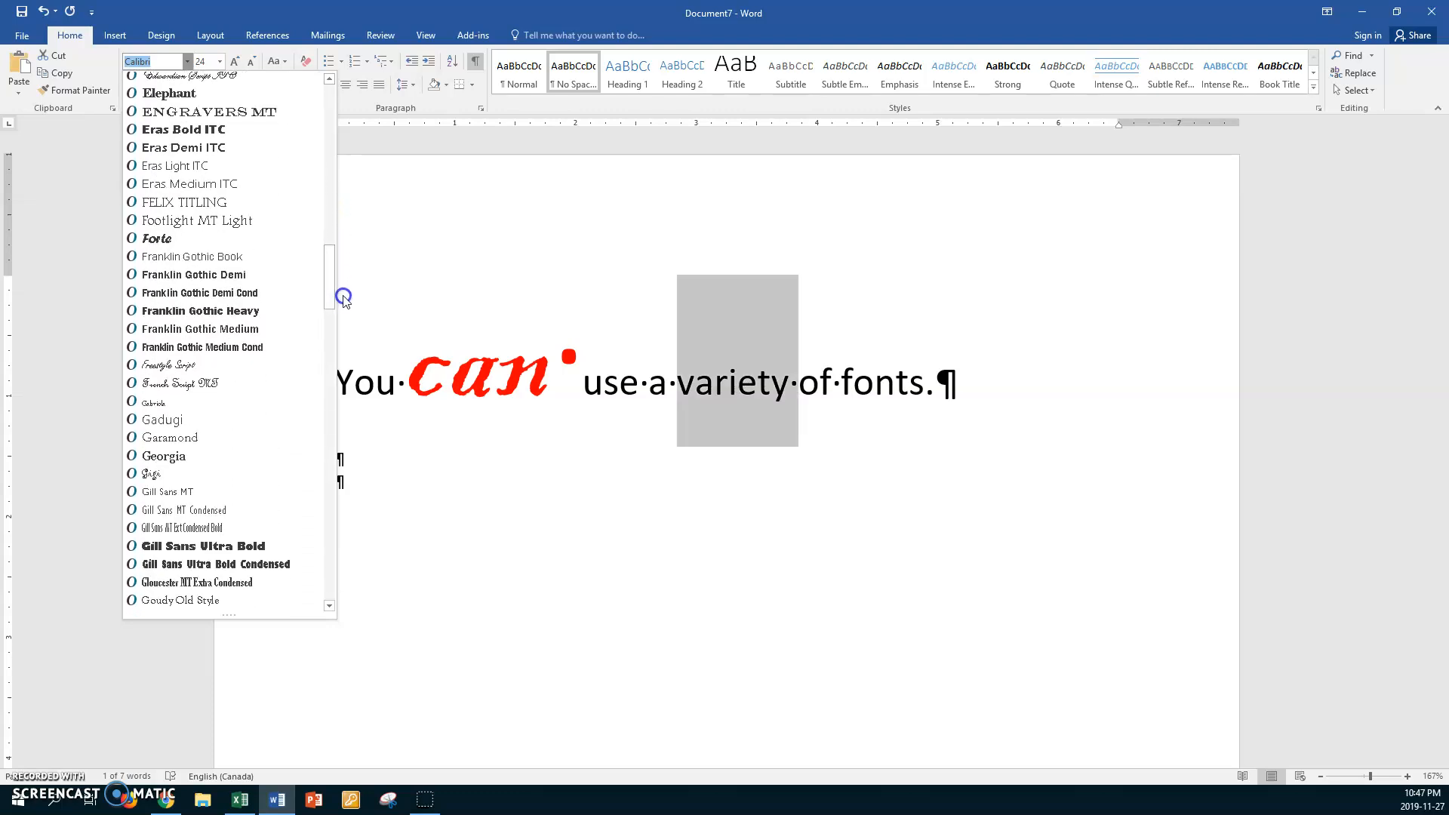
pyautogui.click(232, 223)
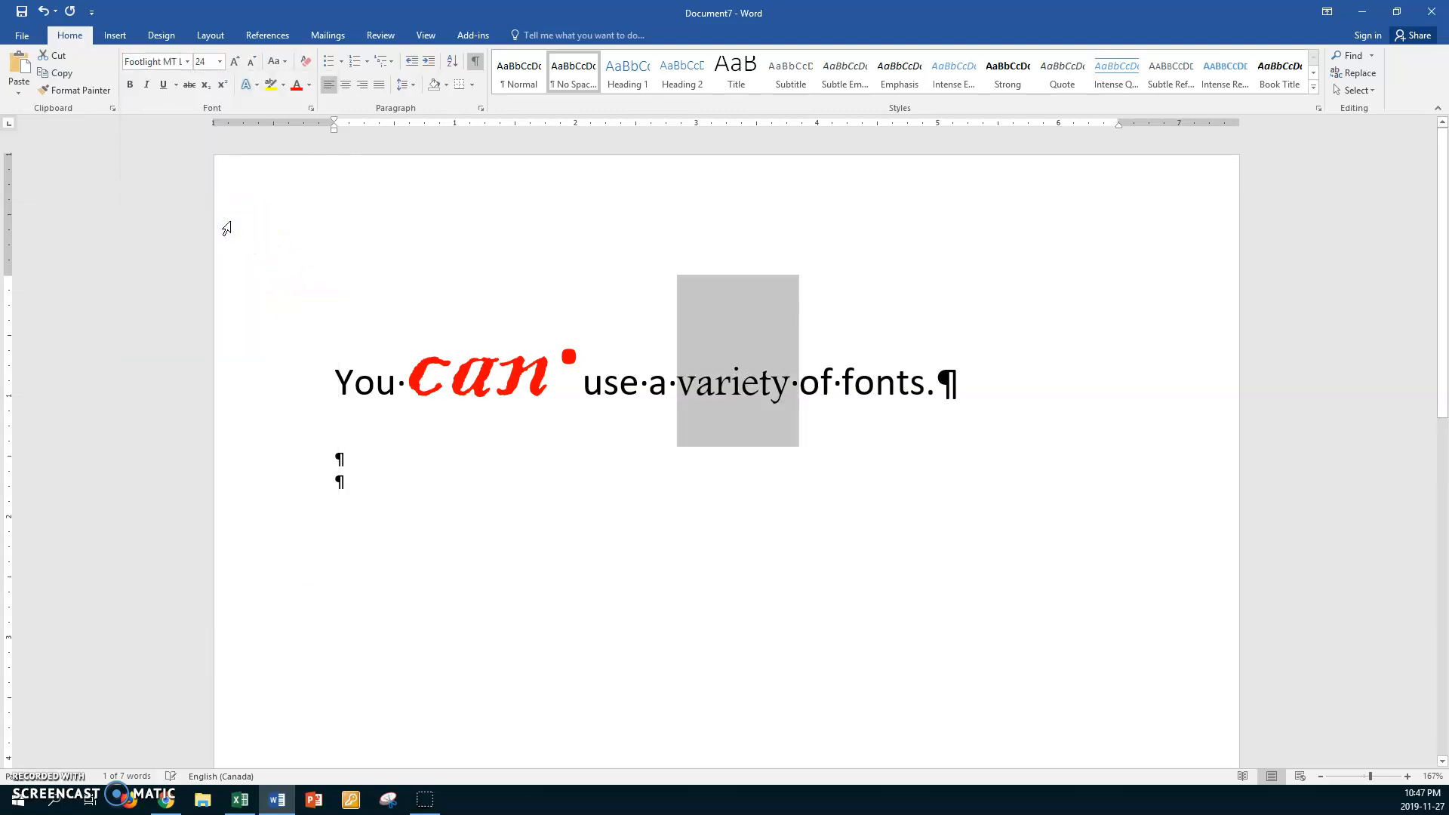
# Set the word "variety" in the Goudy Stout font and color it purple
pyautogui.click(187, 61)
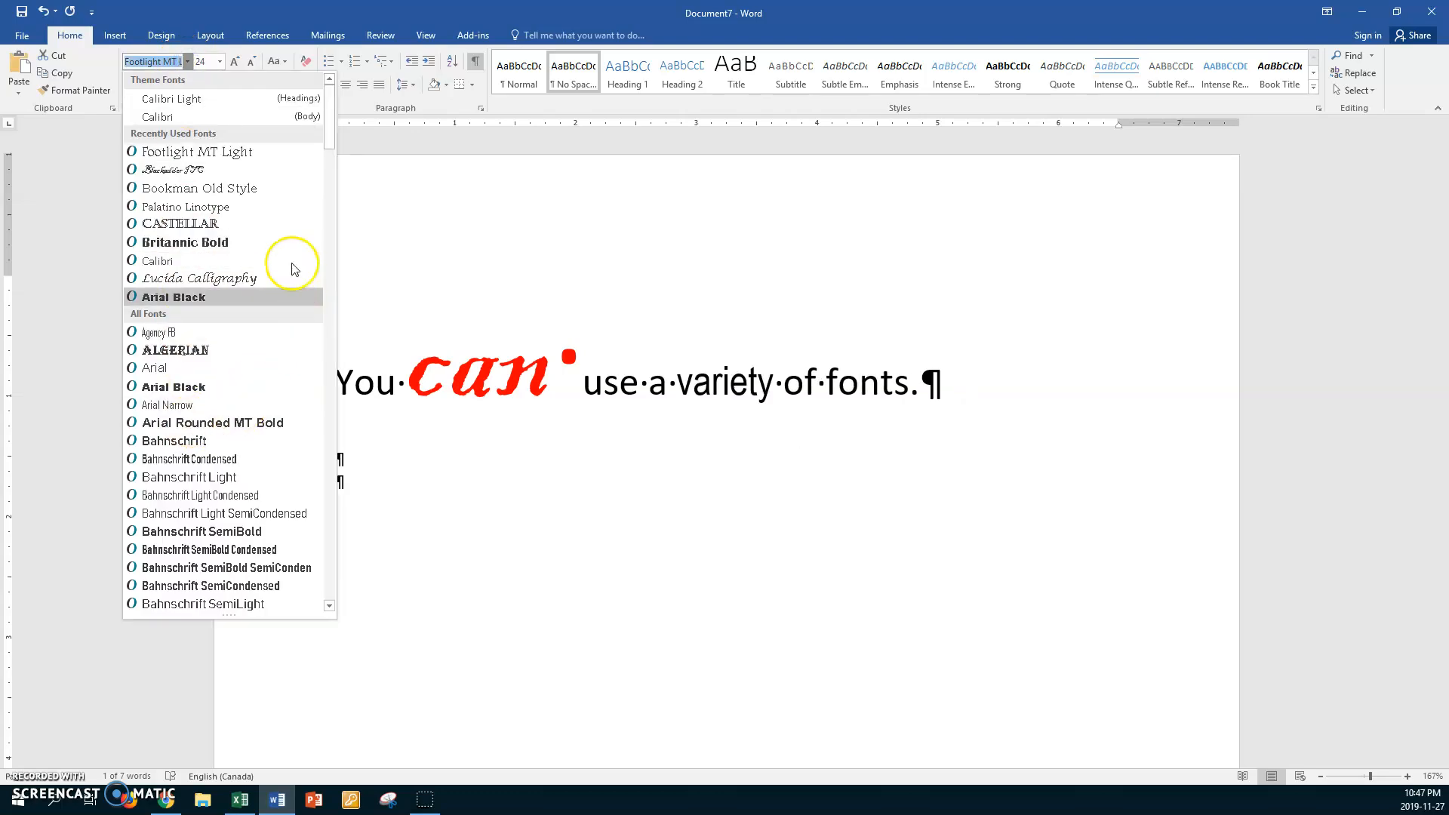
pyautogui.moveTo(326, 135); pyautogui.dragTo(337, 310)
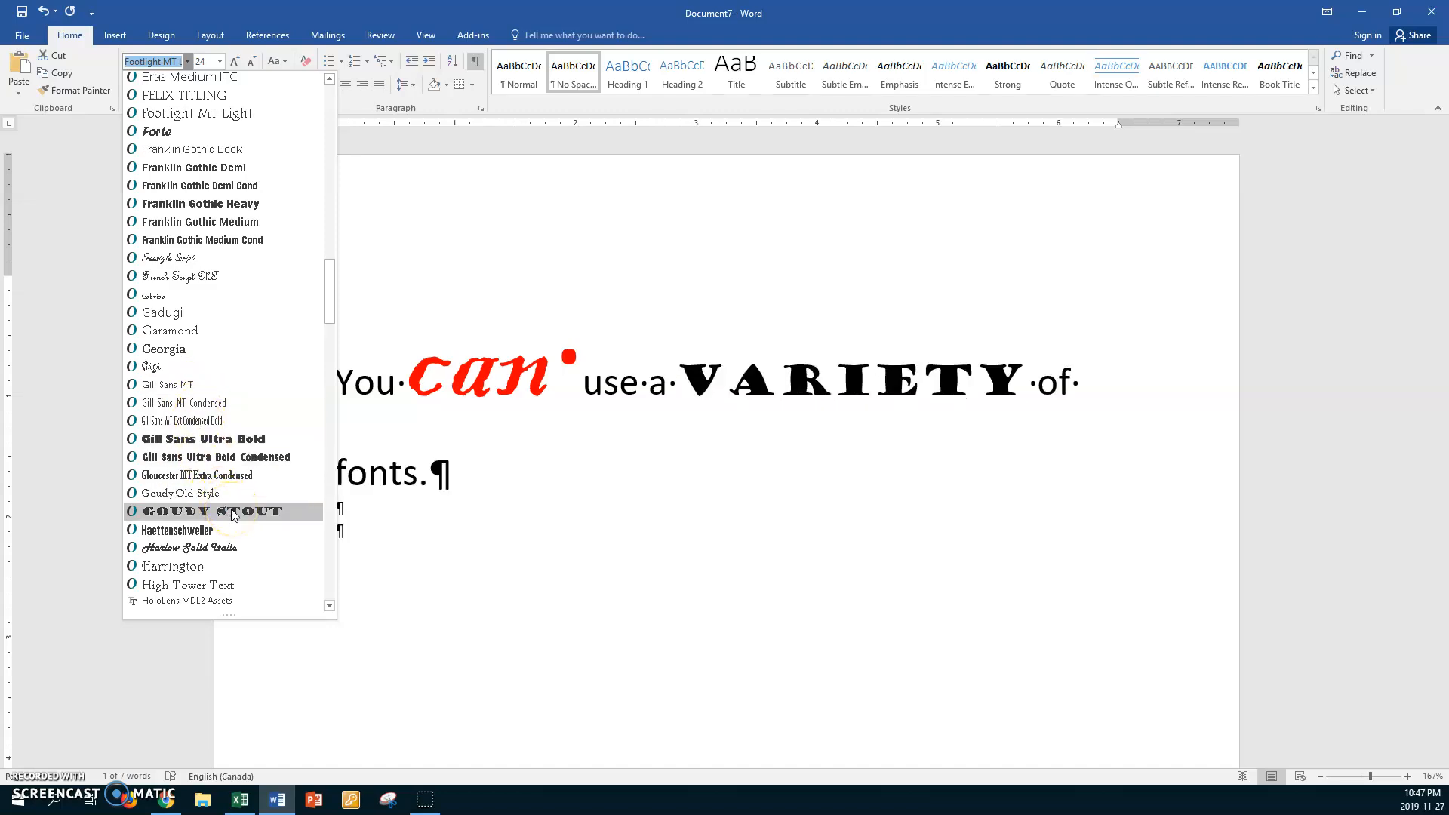
pyautogui.click(232, 512)
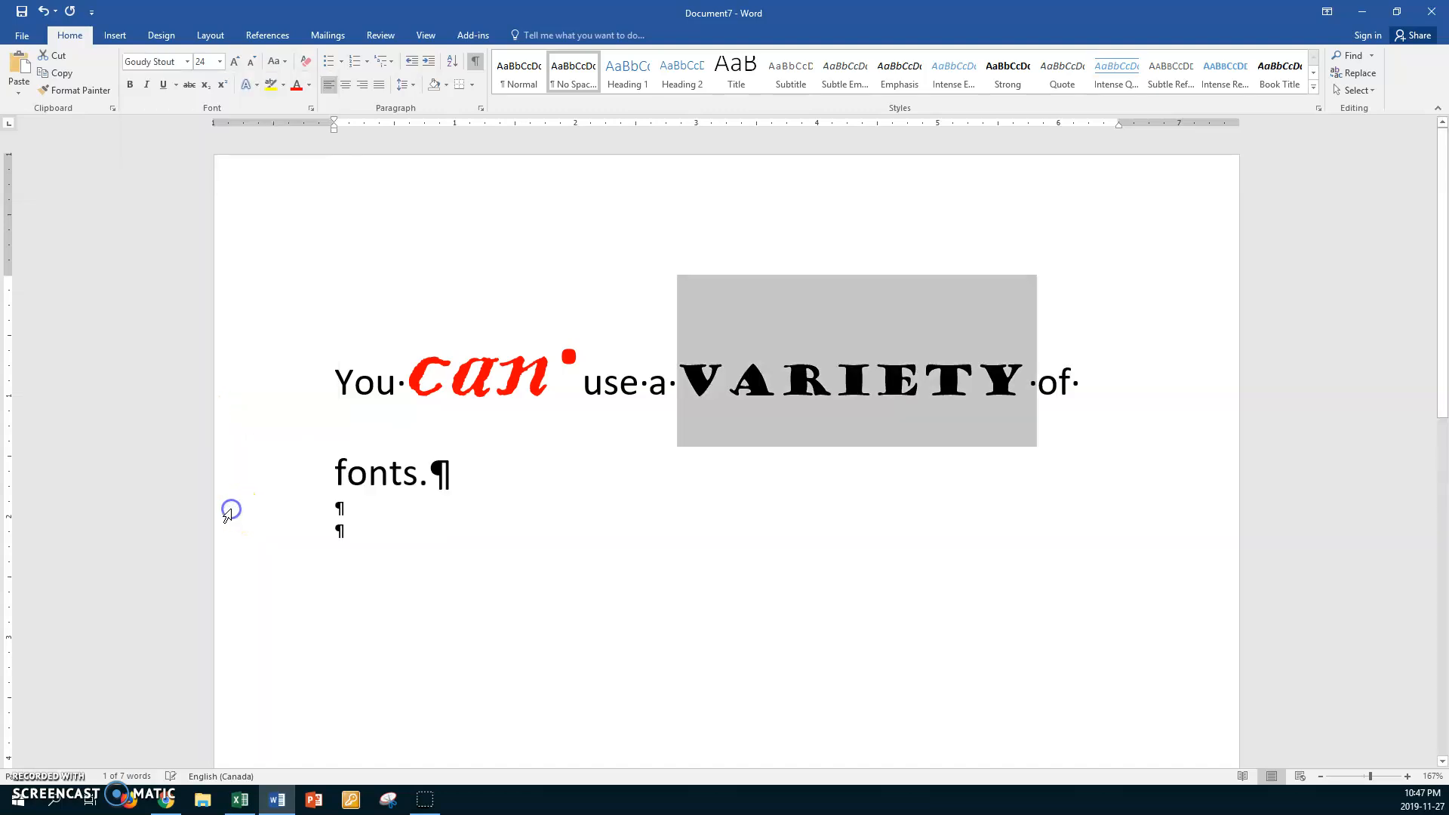
pyautogui.click(308, 84)
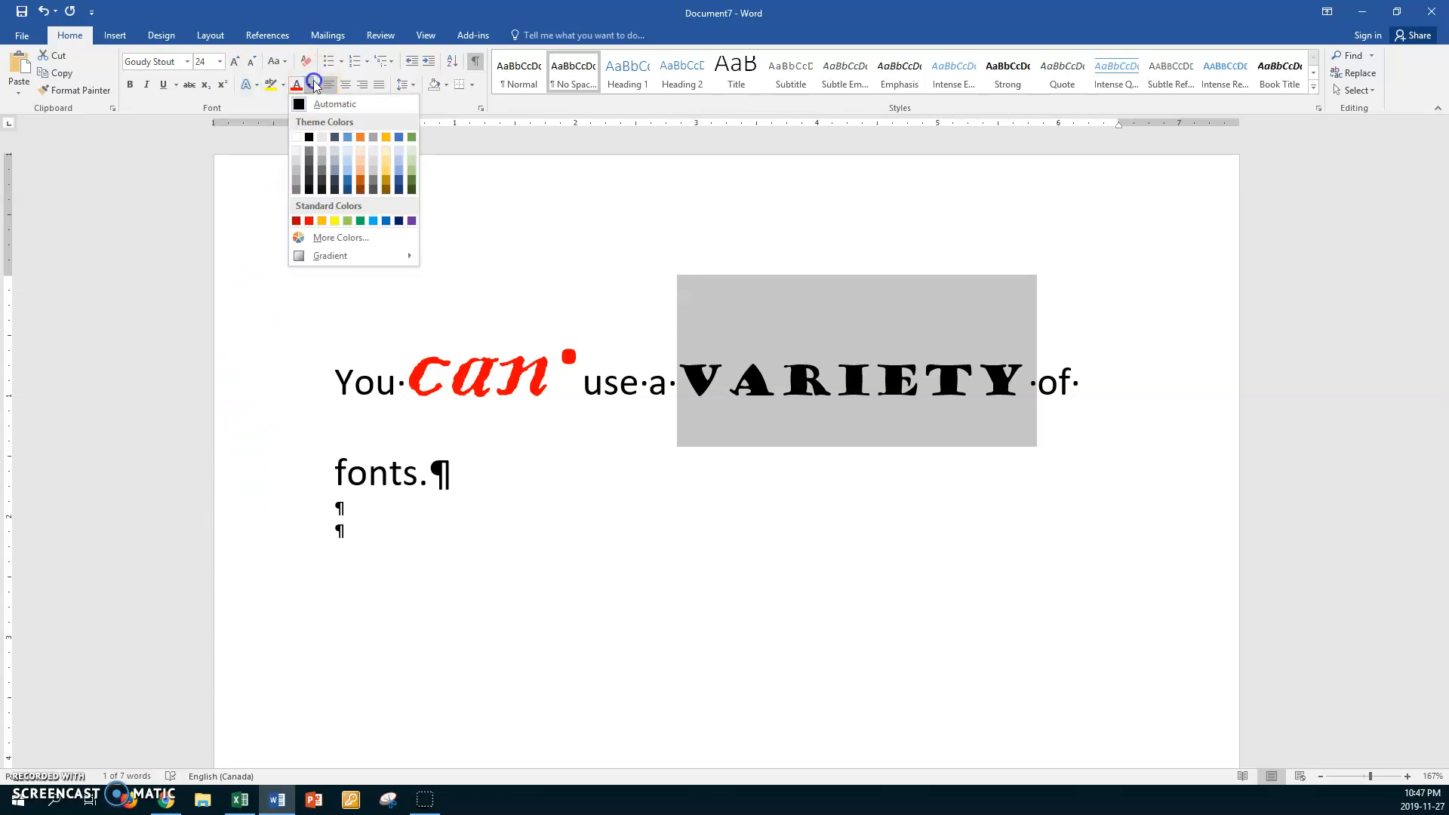
pyautogui.click(412, 220)
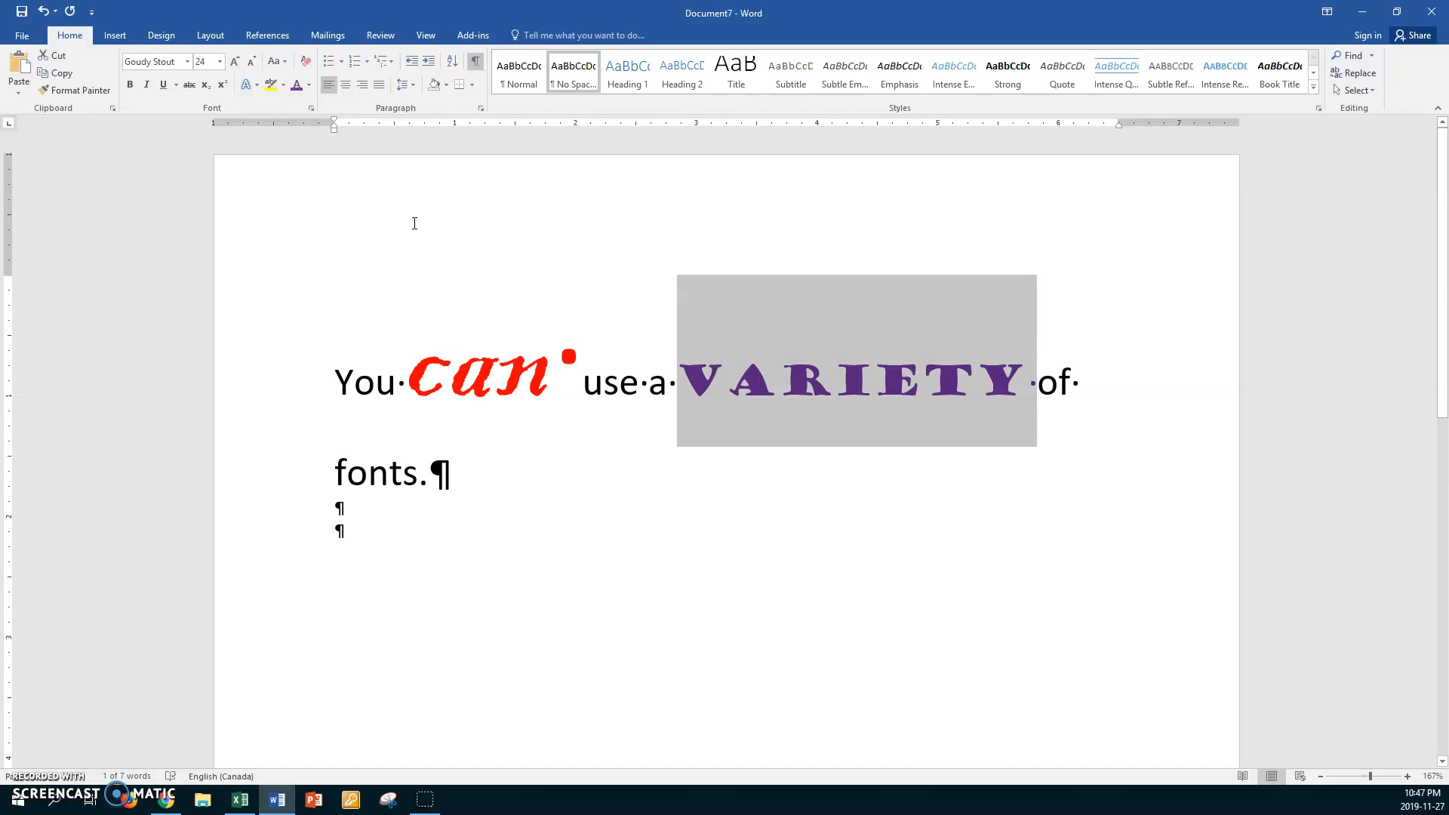
# Set the word "fonts" in the Showcard Gothic font and color it green
pyautogui.doubleClick(370, 474)
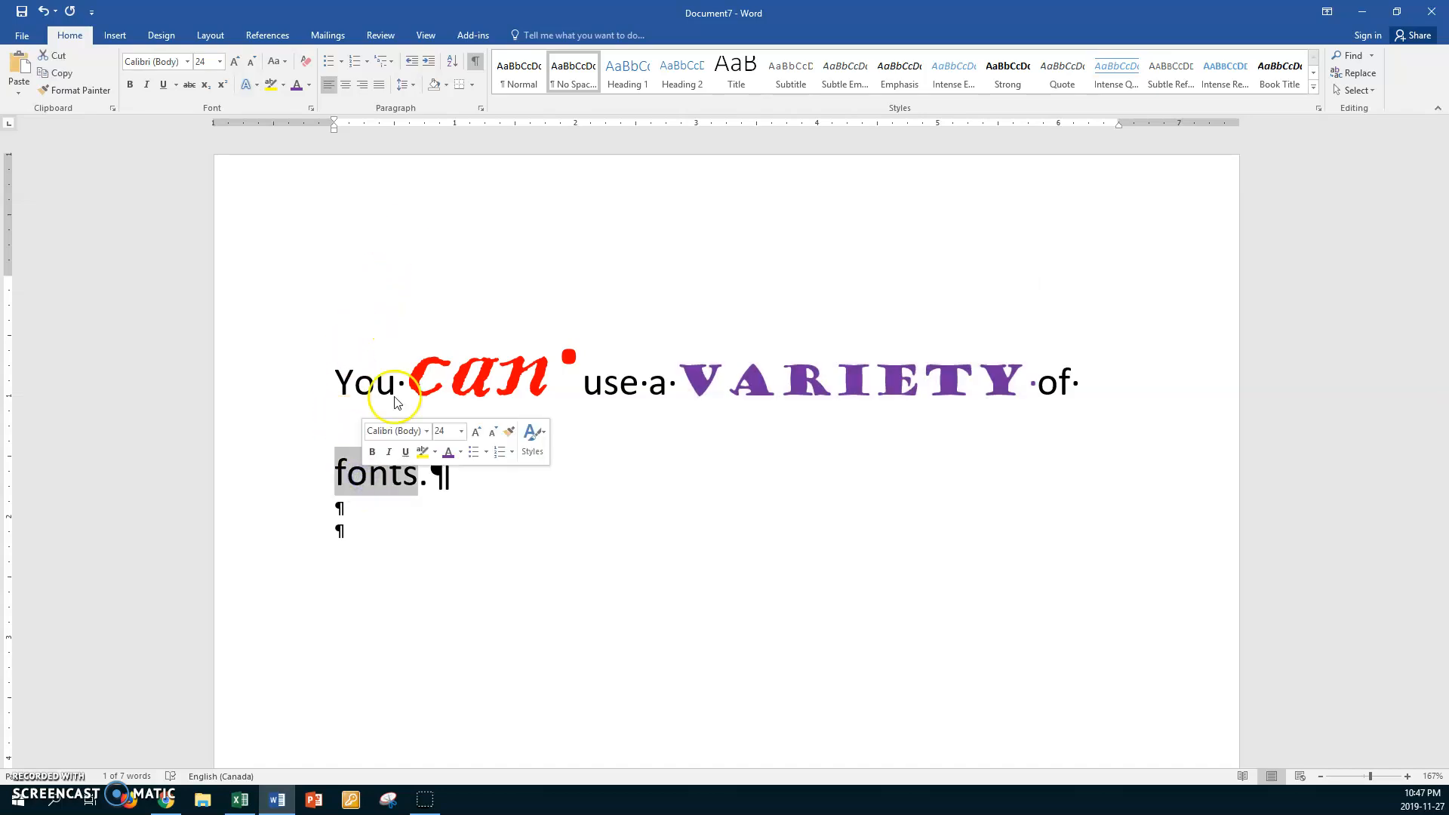
pyautogui.click(187, 61)
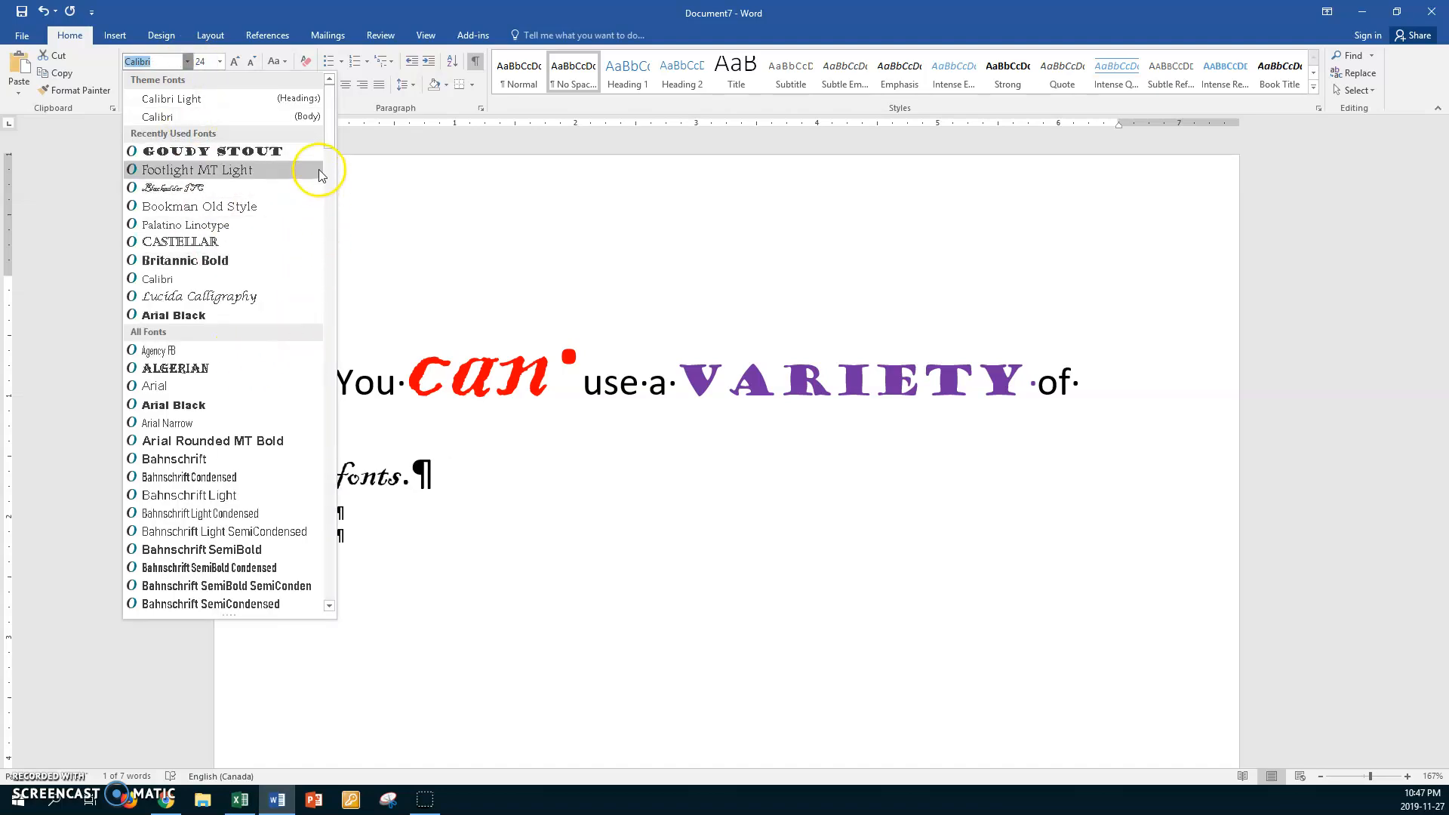
pyautogui.moveTo(328, 145); pyautogui.dragTo(330, 518)
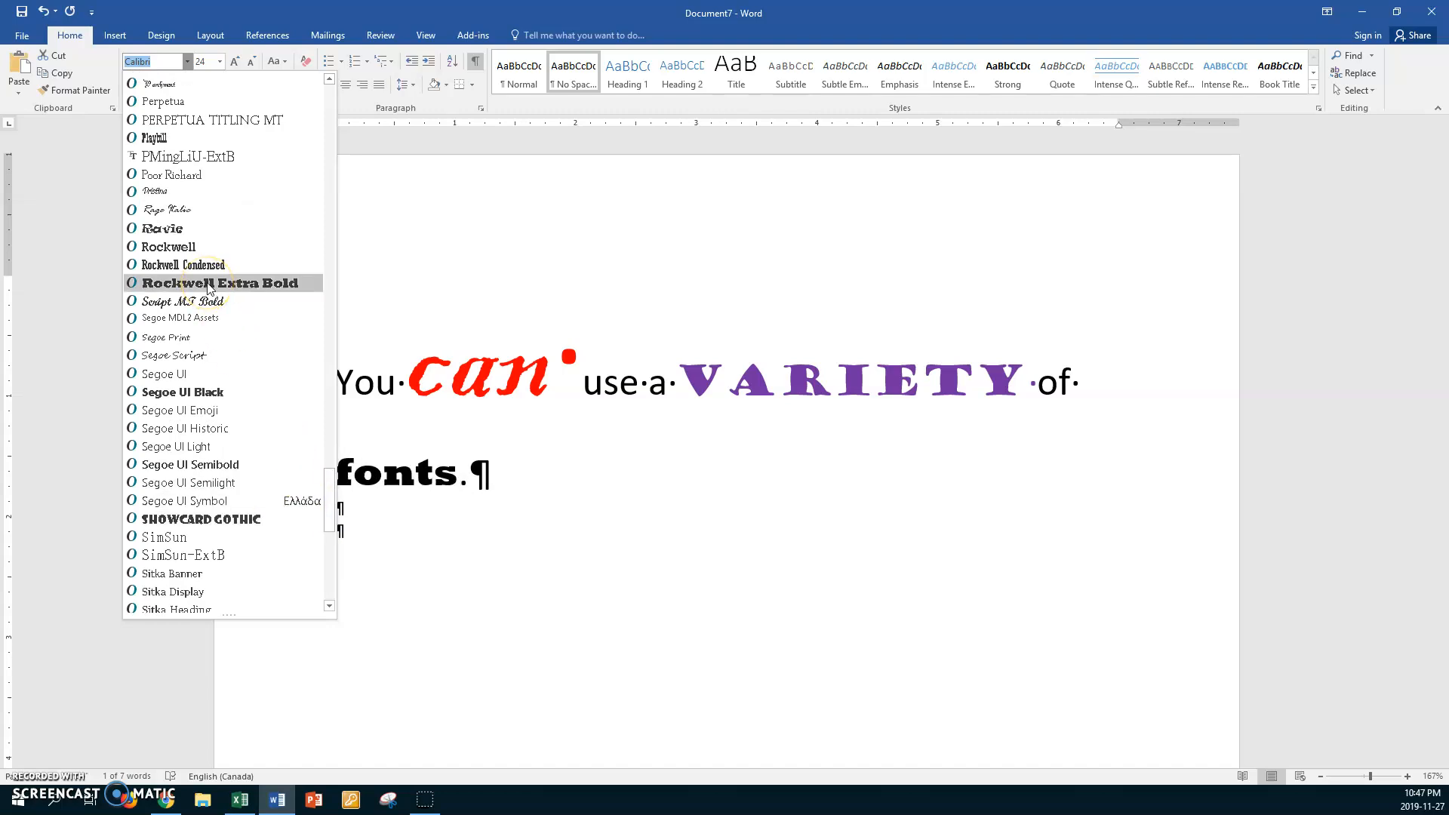
pyautogui.click(216, 521)
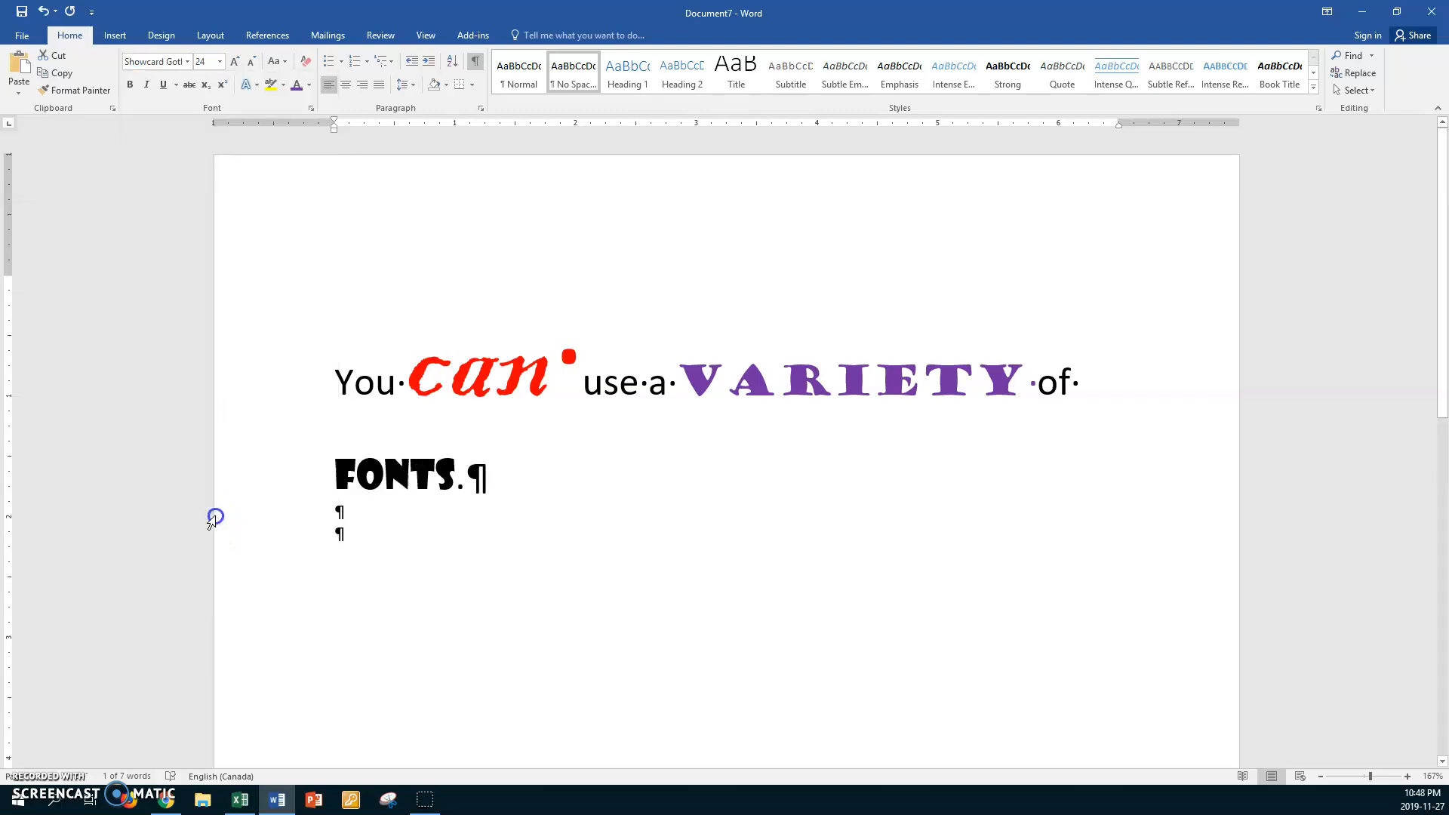
pyautogui.click(308, 87)
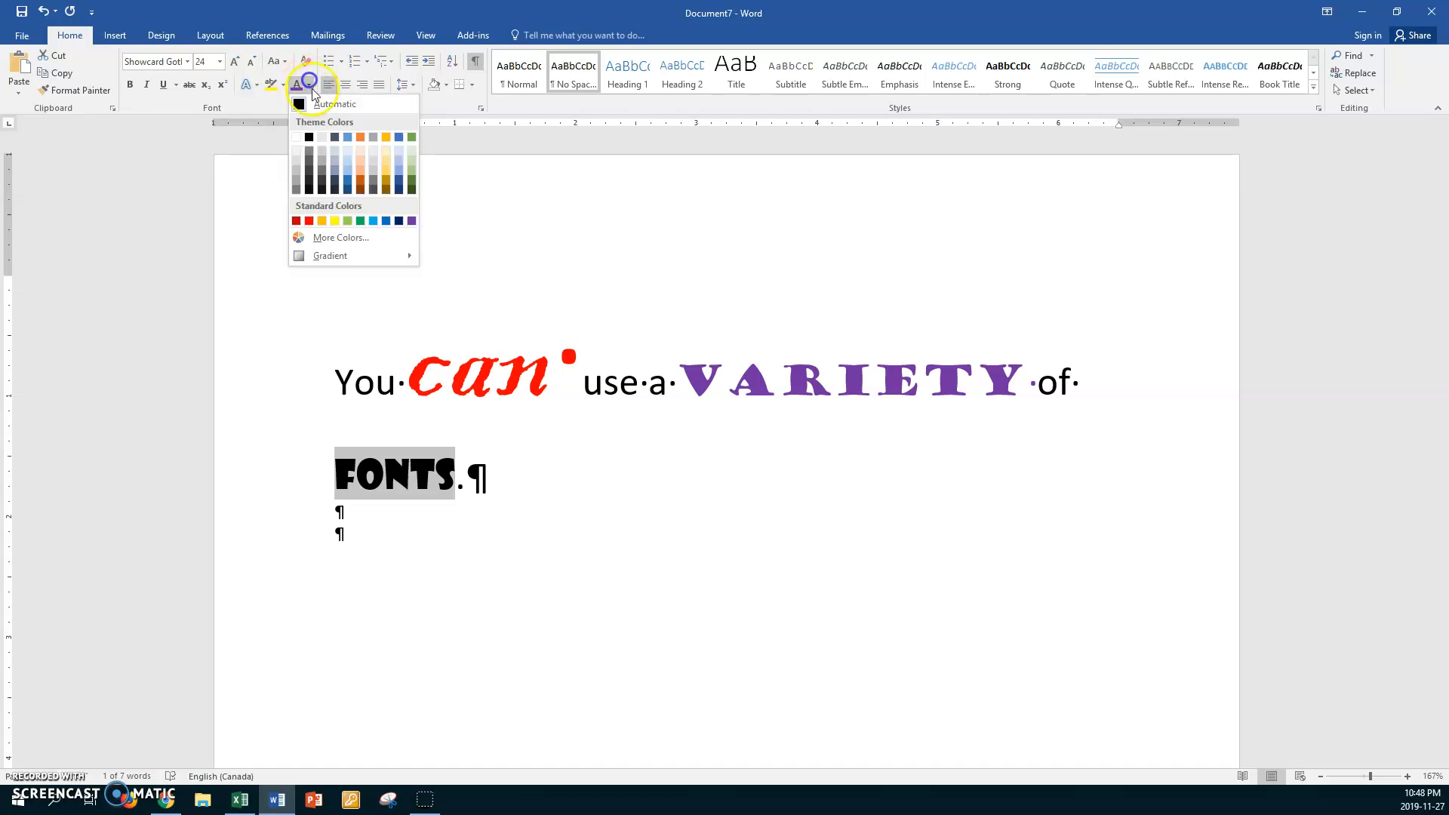
pyautogui.click(361, 221)
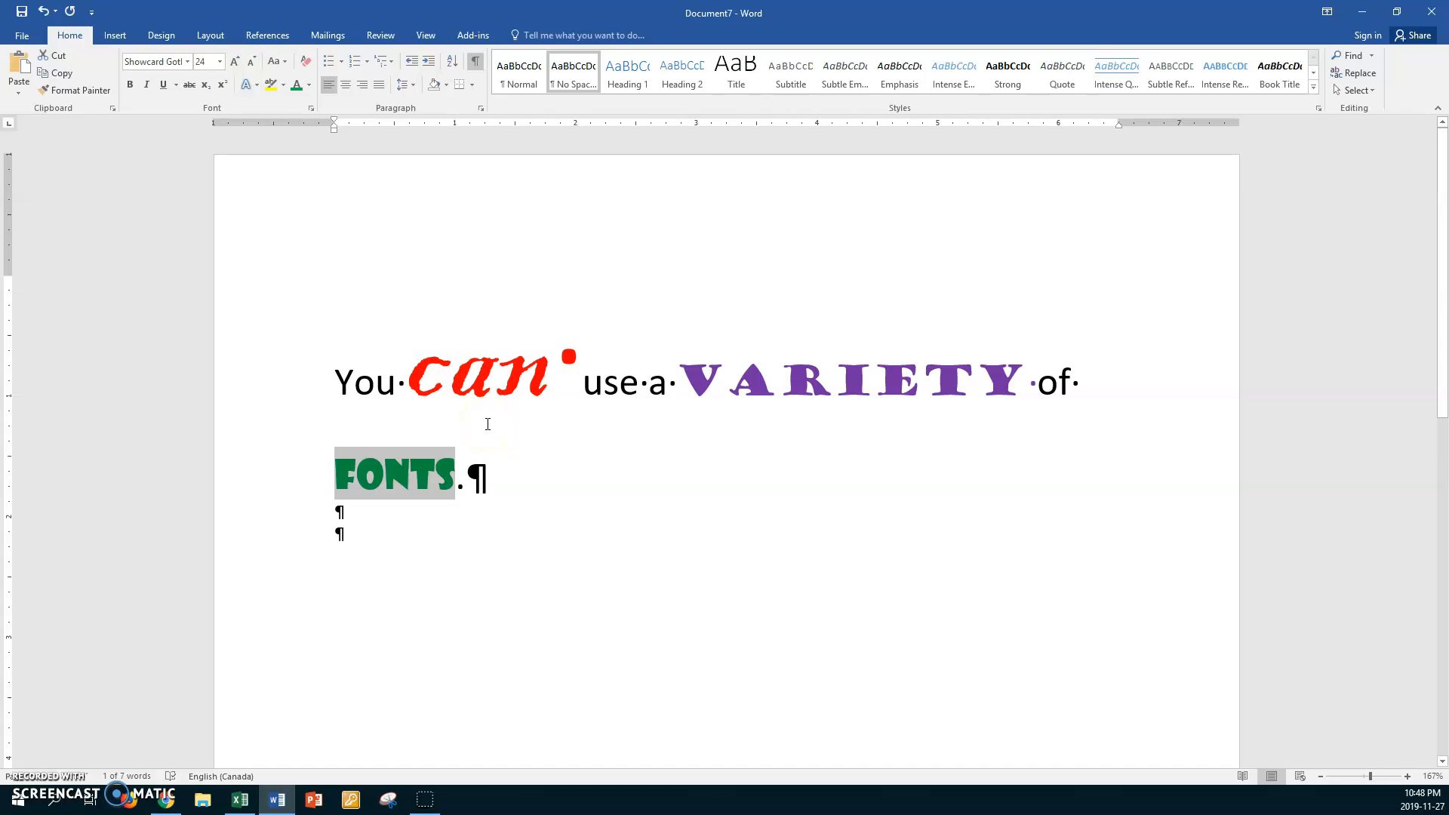
# Save the document in Work1's Park Project folder, named with the author's first name plus "Nov Exercise 7 Word Fonts", and close Word
pyautogui.hotkey('ctrl', 's')
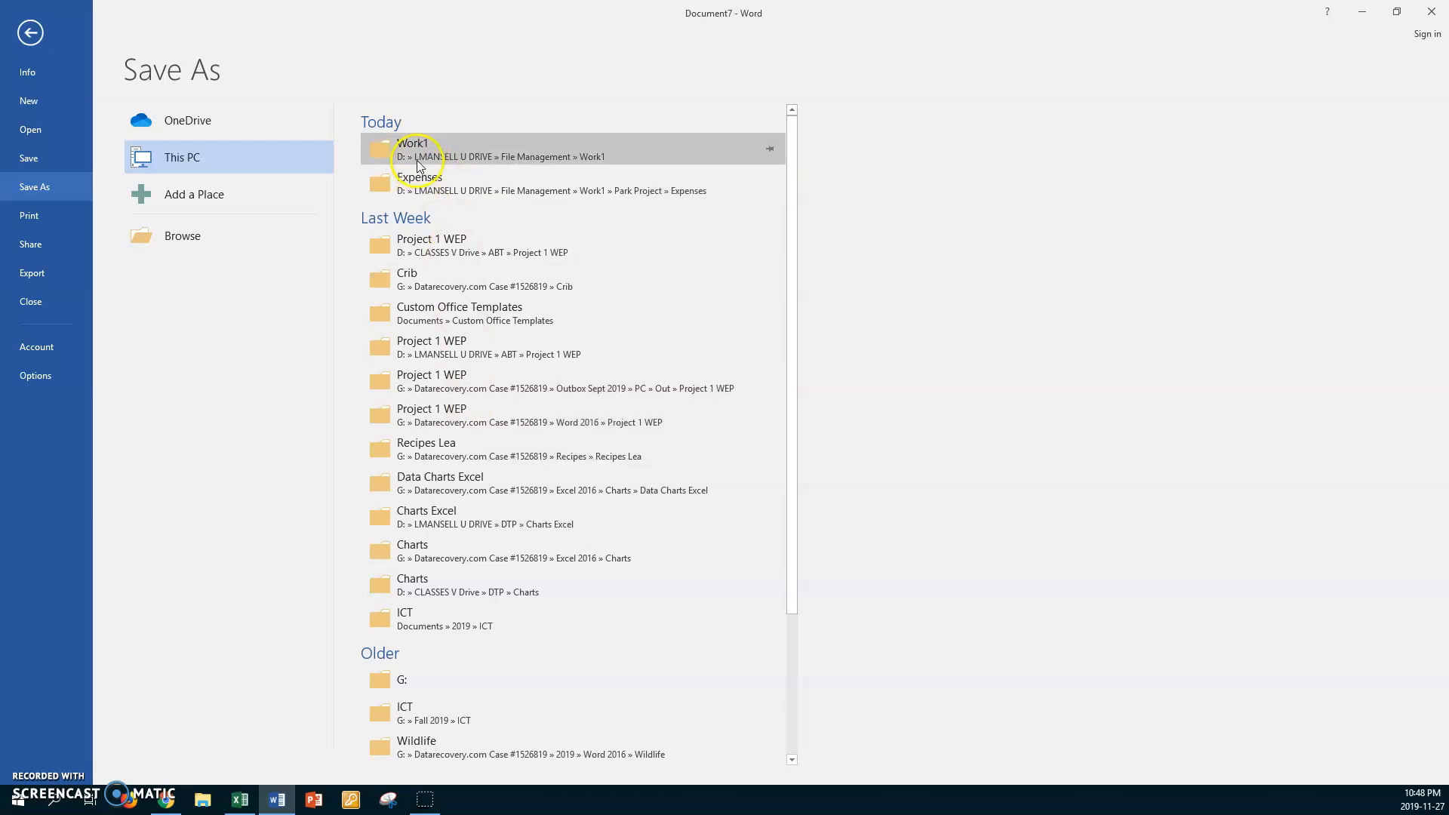
pyautogui.click(391, 156)
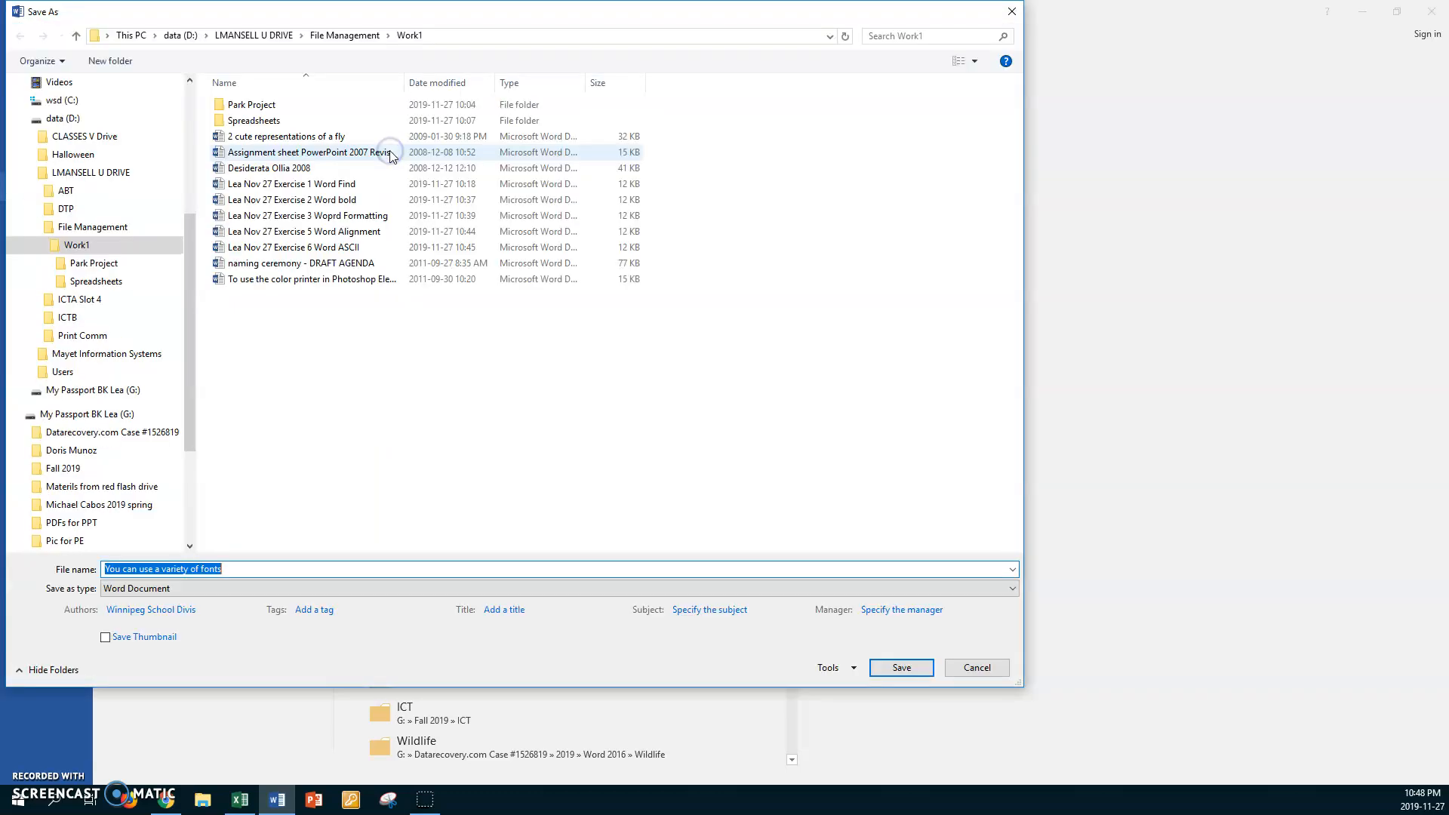
pyautogui.doubleClick(220, 105)
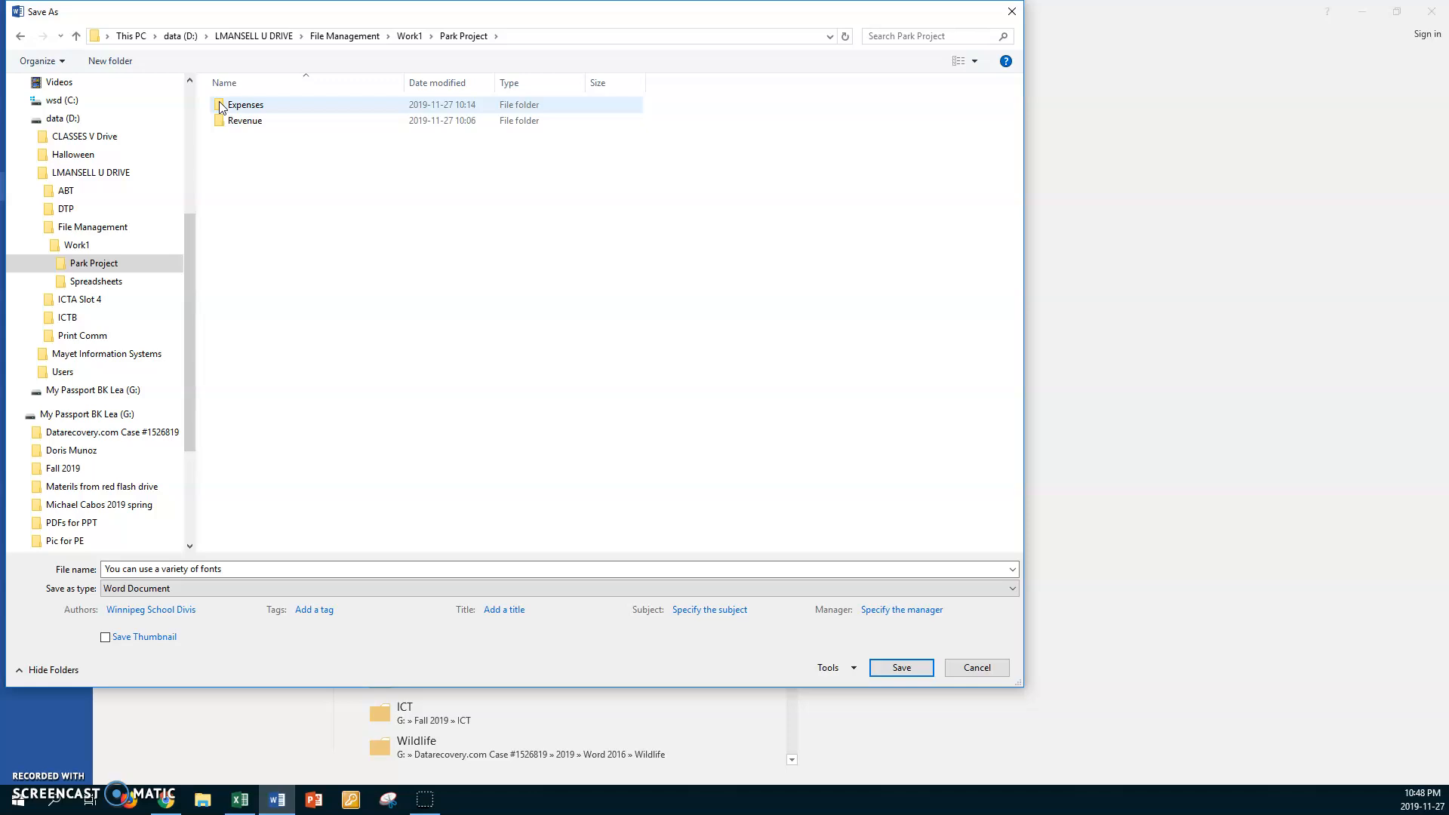
pyautogui.click(225, 567)
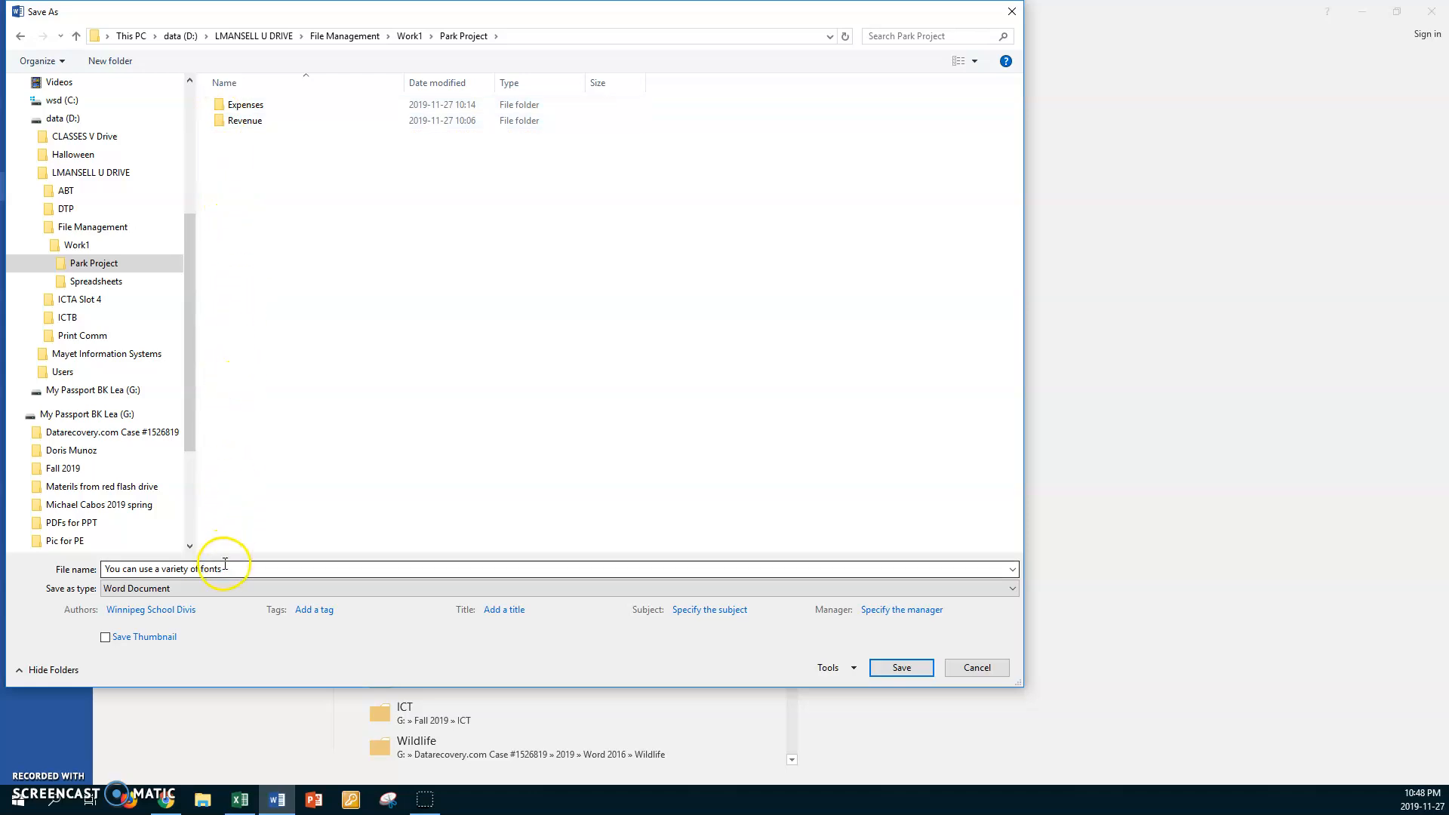
pyautogui.doubleClick(225, 564)
pyautogui.write('Lea')
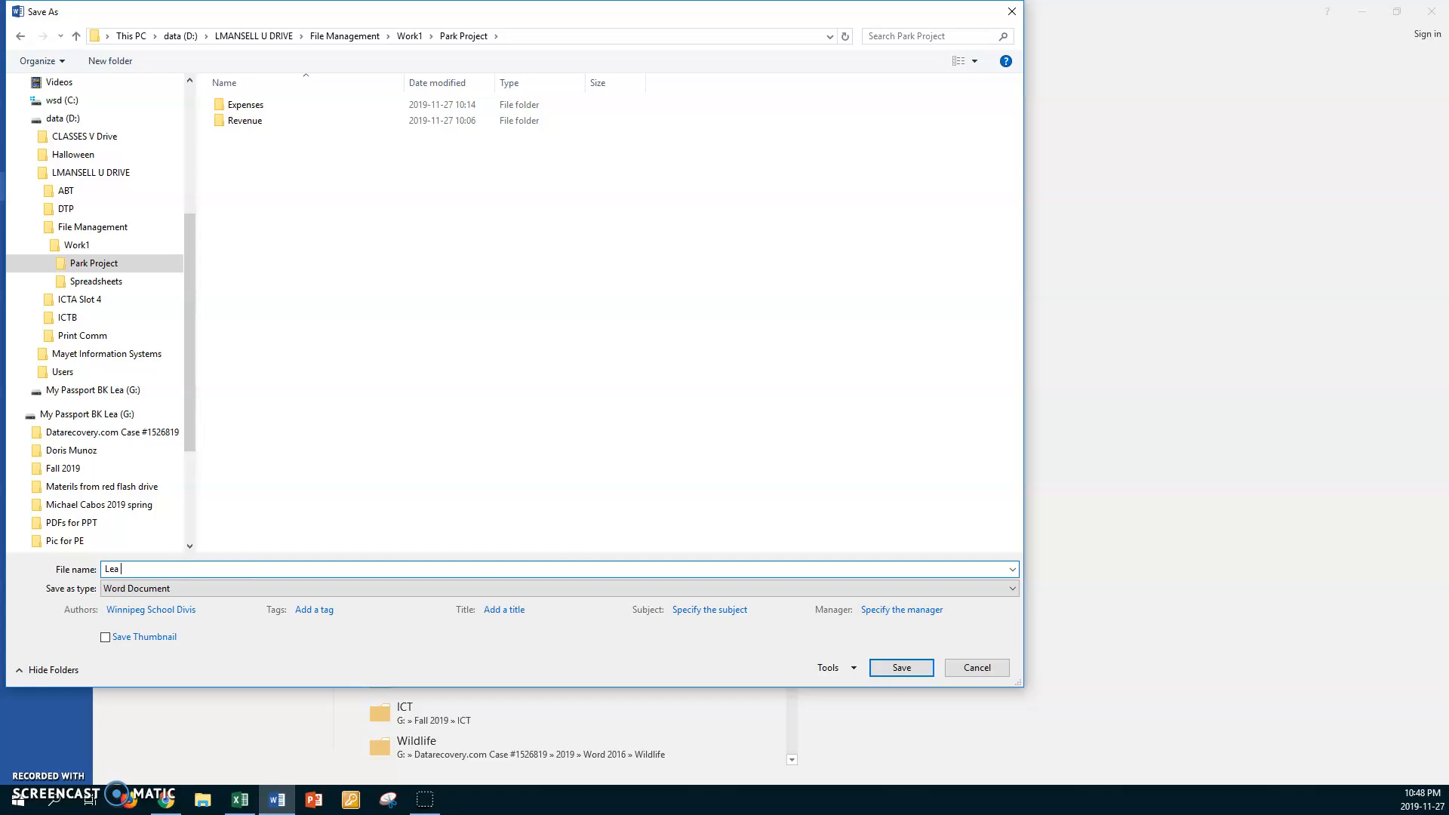
pyautogui.write(' Nov')
pyautogui.write('Exercise 7 Word Font')
pyautogui.click(901, 668)
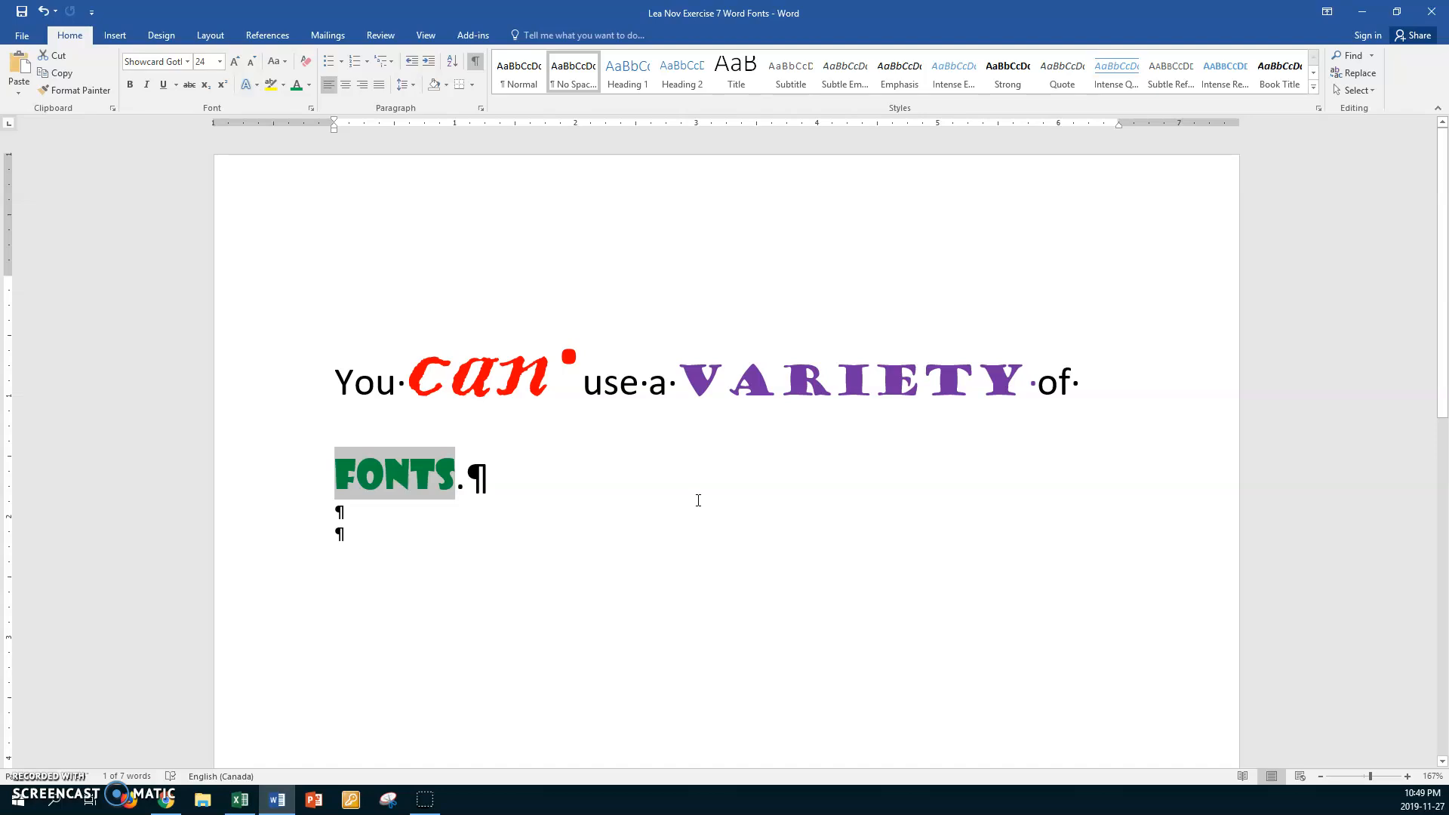
pyautogui.hotkey('ctrl', 'w')
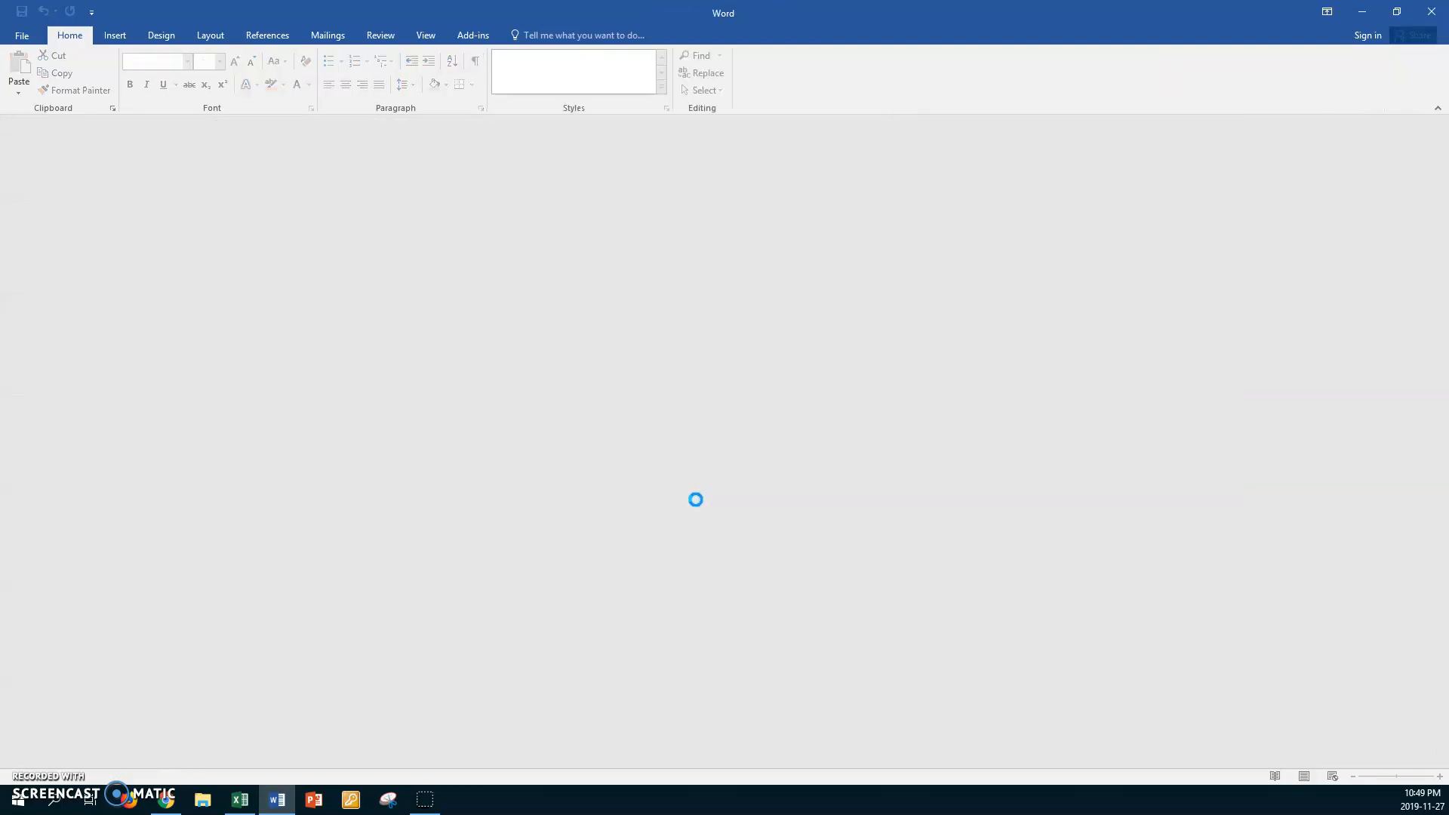
pyautogui.click(1430, 17)
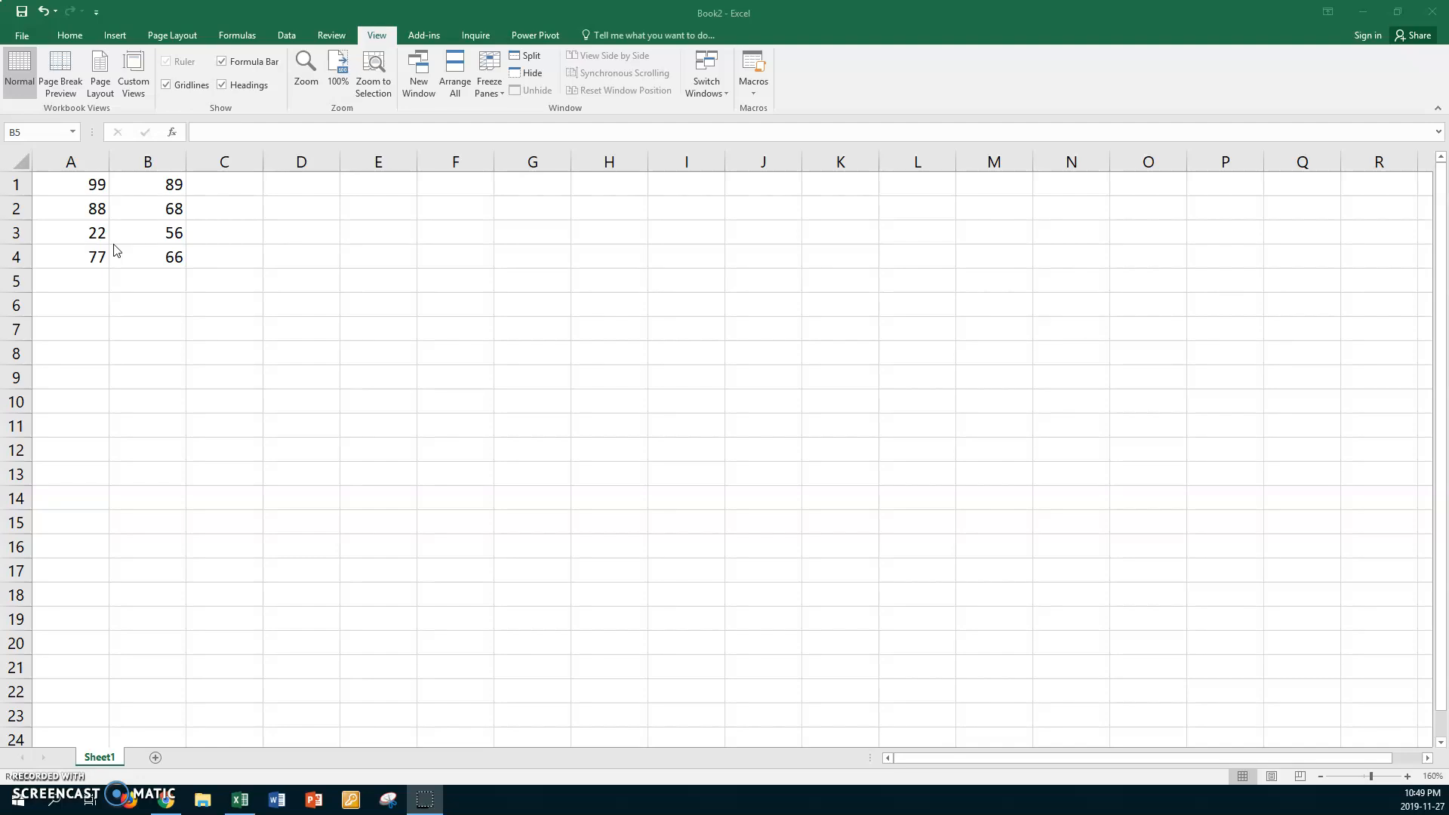
# In the open Excel workbook, sum the numbers in A1:B4 across into column C and down into row 5
pyautogui.click(71, 176)
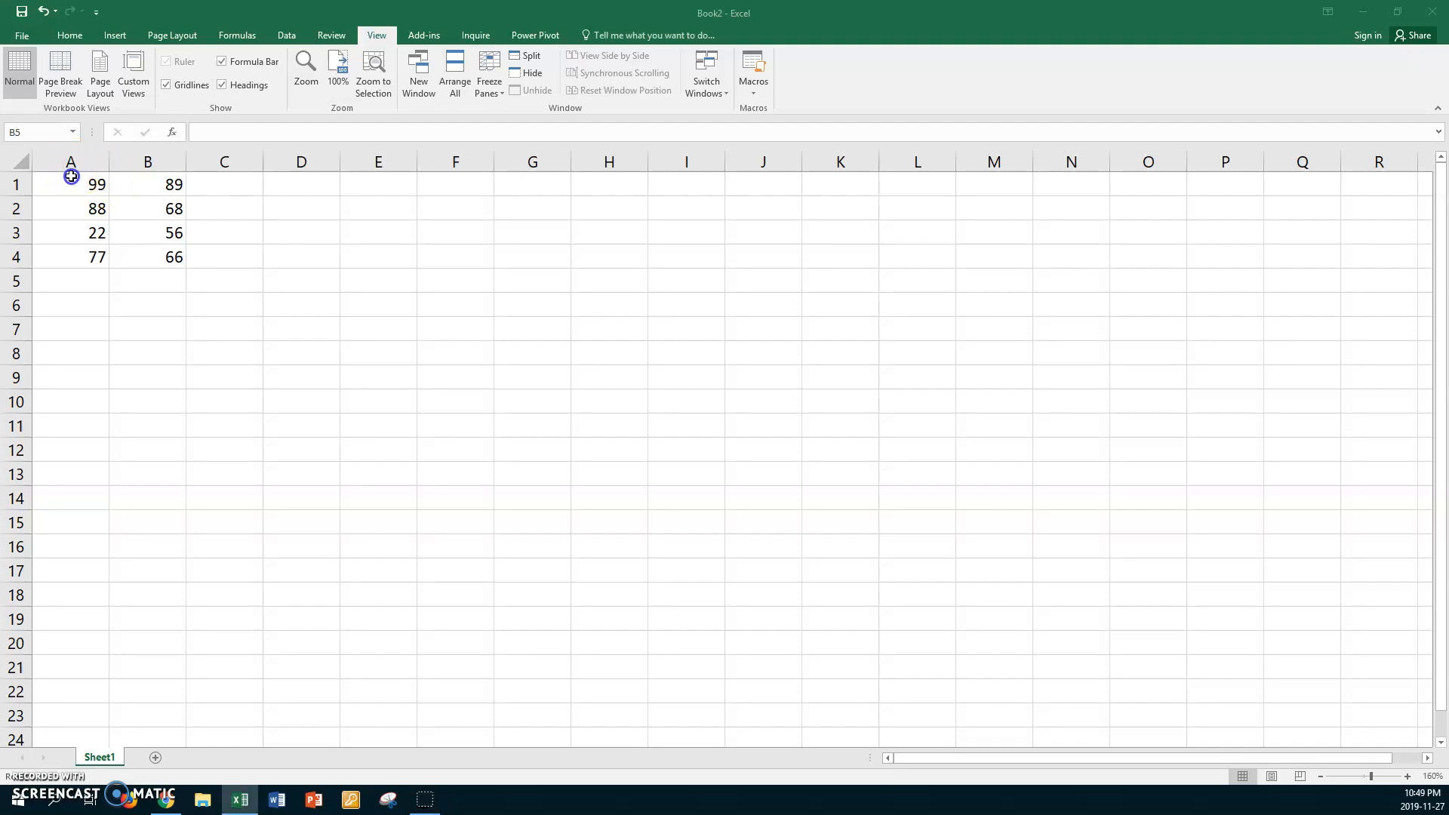
pyautogui.click(71, 176)
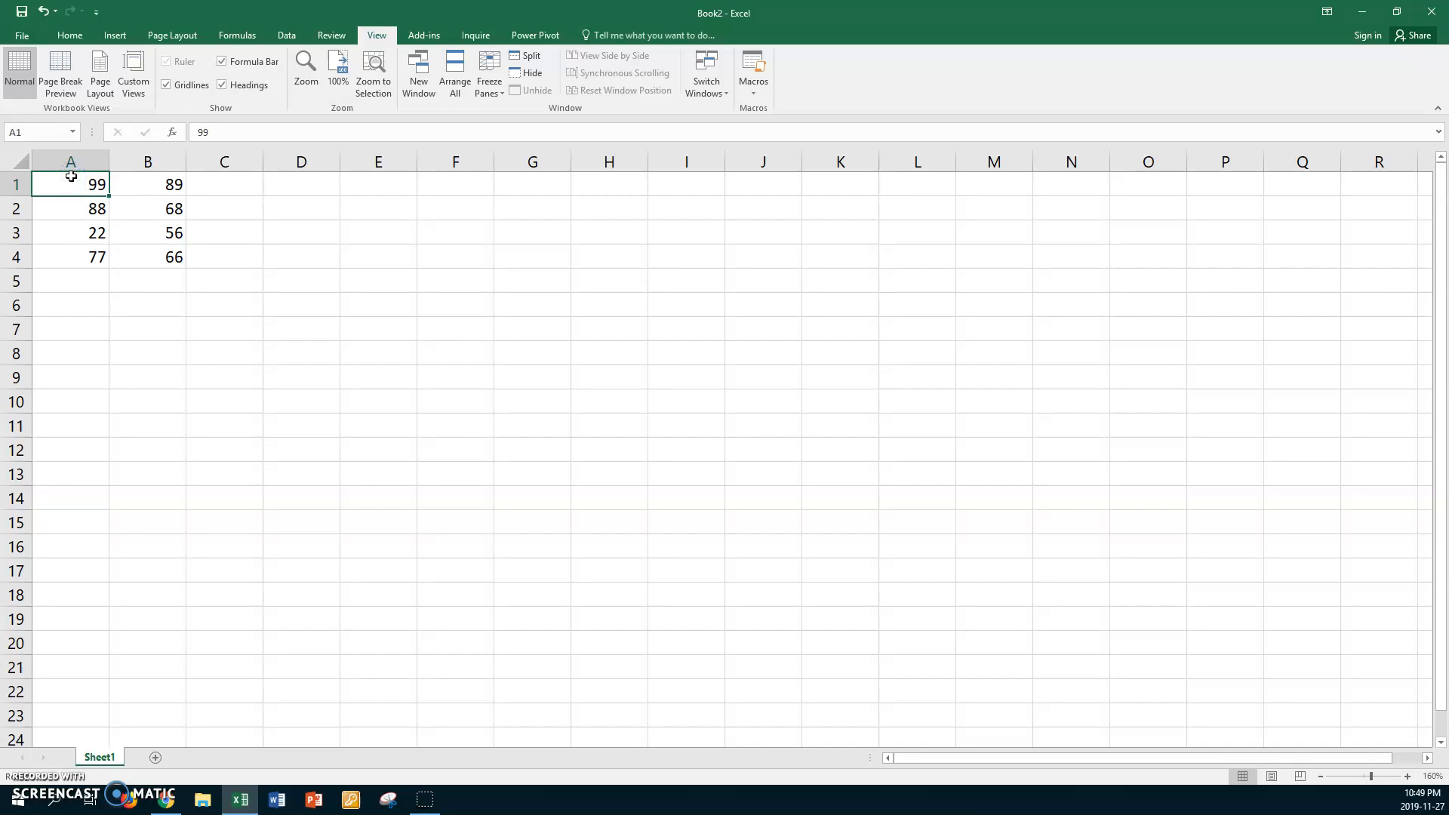
pyautogui.keyDown('shift'); pyautogui.click(234, 280); pyautogui.keyUp('shift')
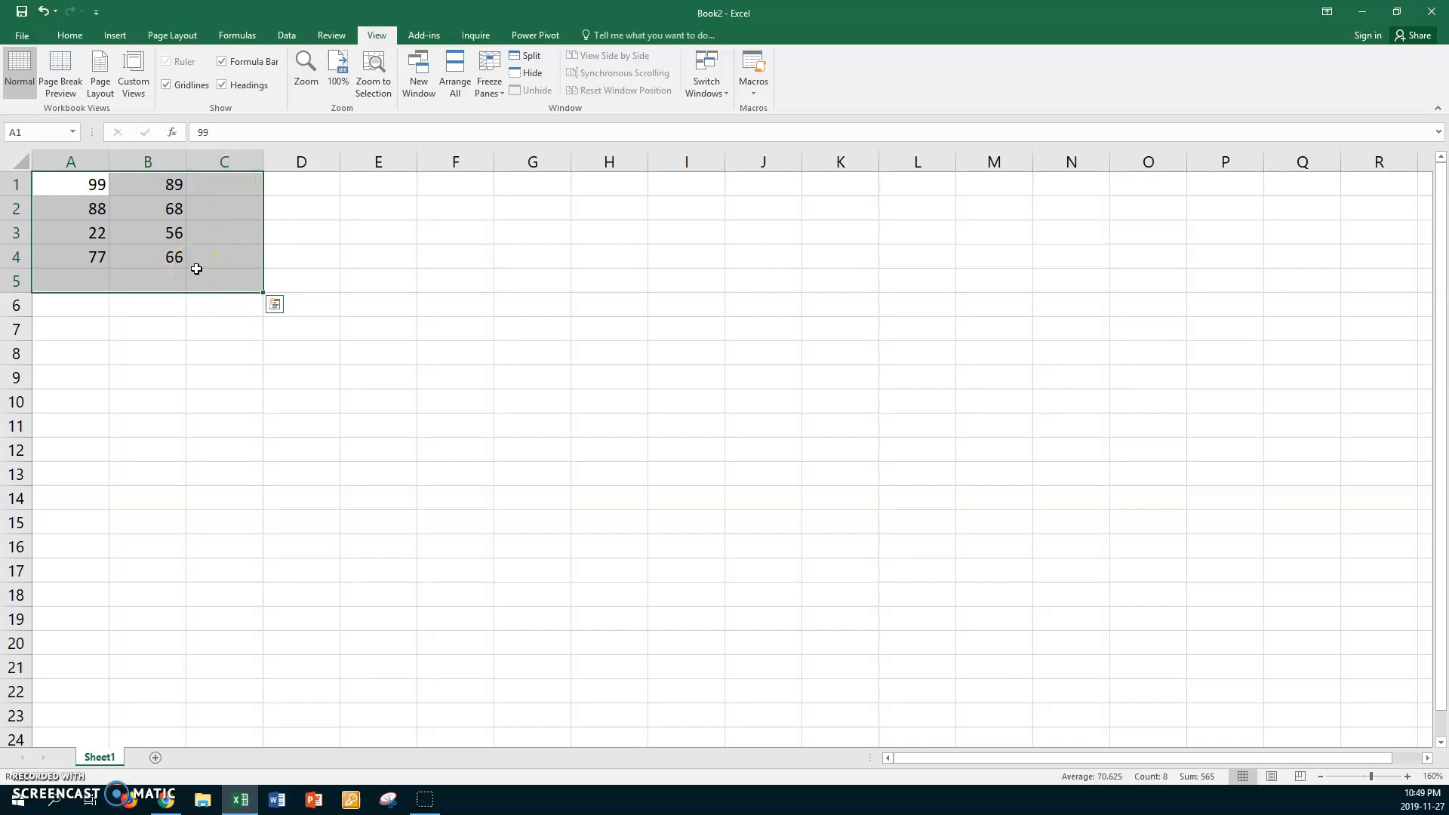
pyautogui.hotkey('alt', '=')
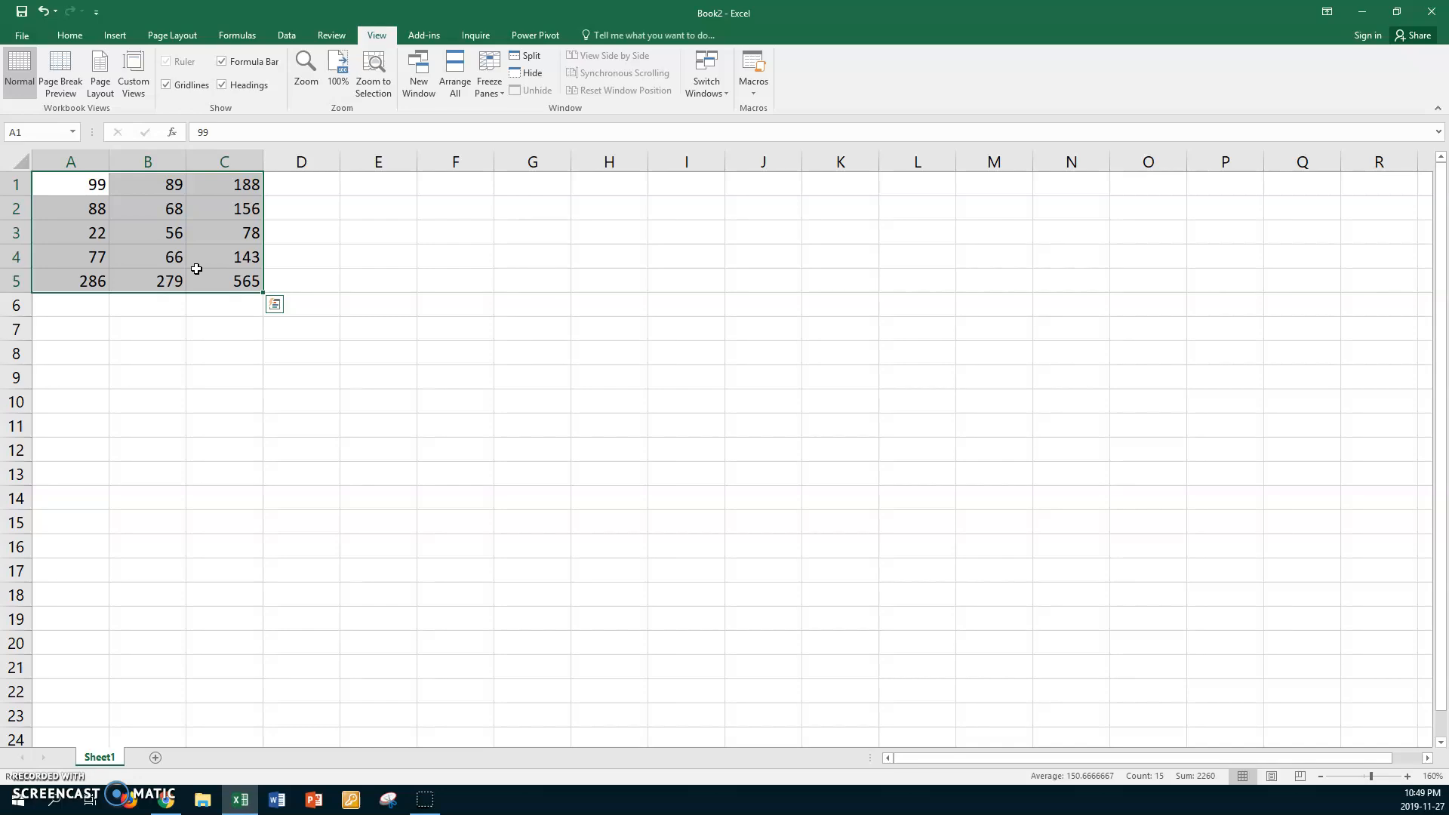
pyautogui.click(200, 307)
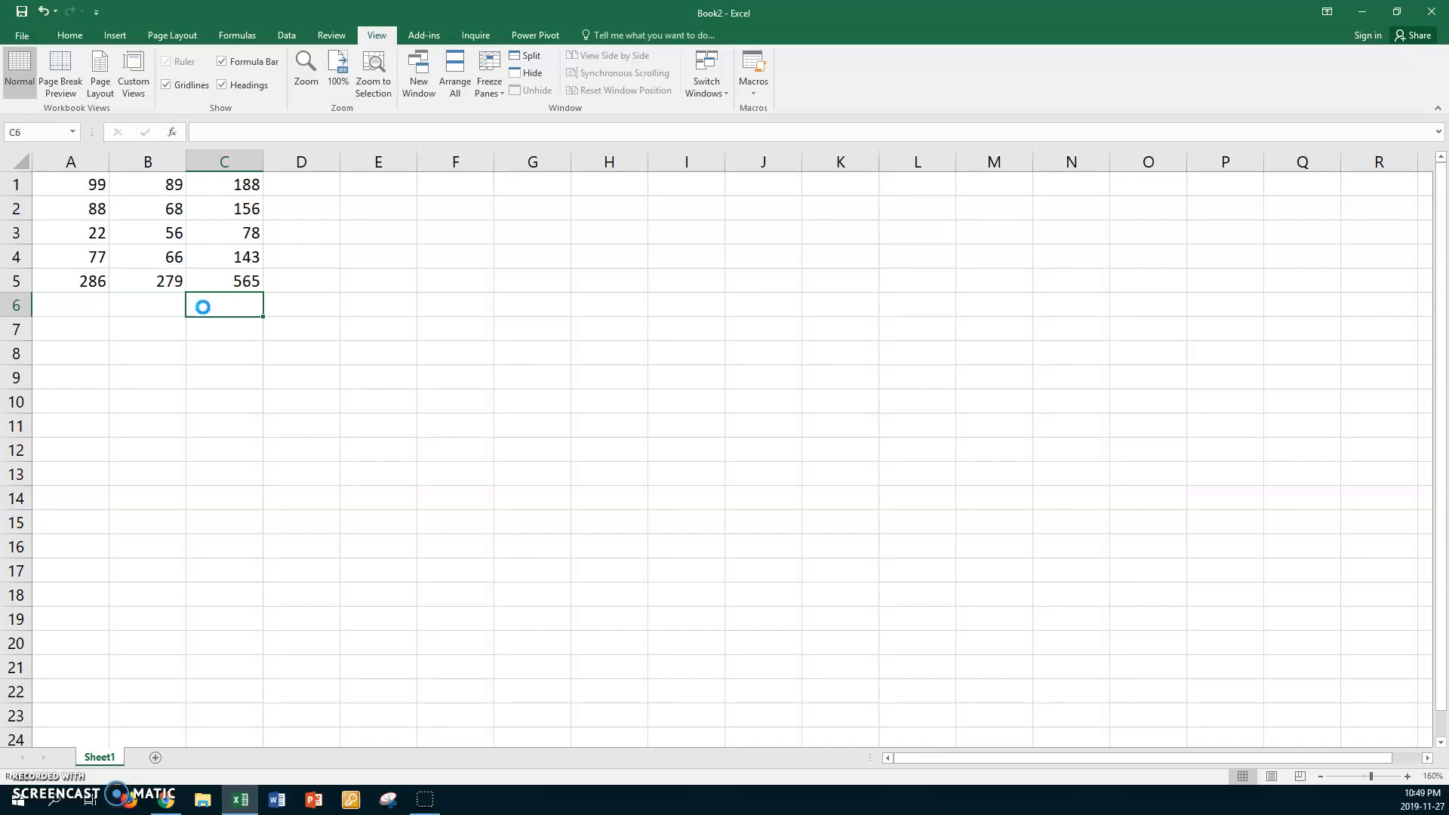
# Save the workbook in Work1's Spreadsheets folder, named with the author's first name plus "Nov 27 Exercise 8 Excel Sum2"
pyautogui.hotkey('ctrl', 's')
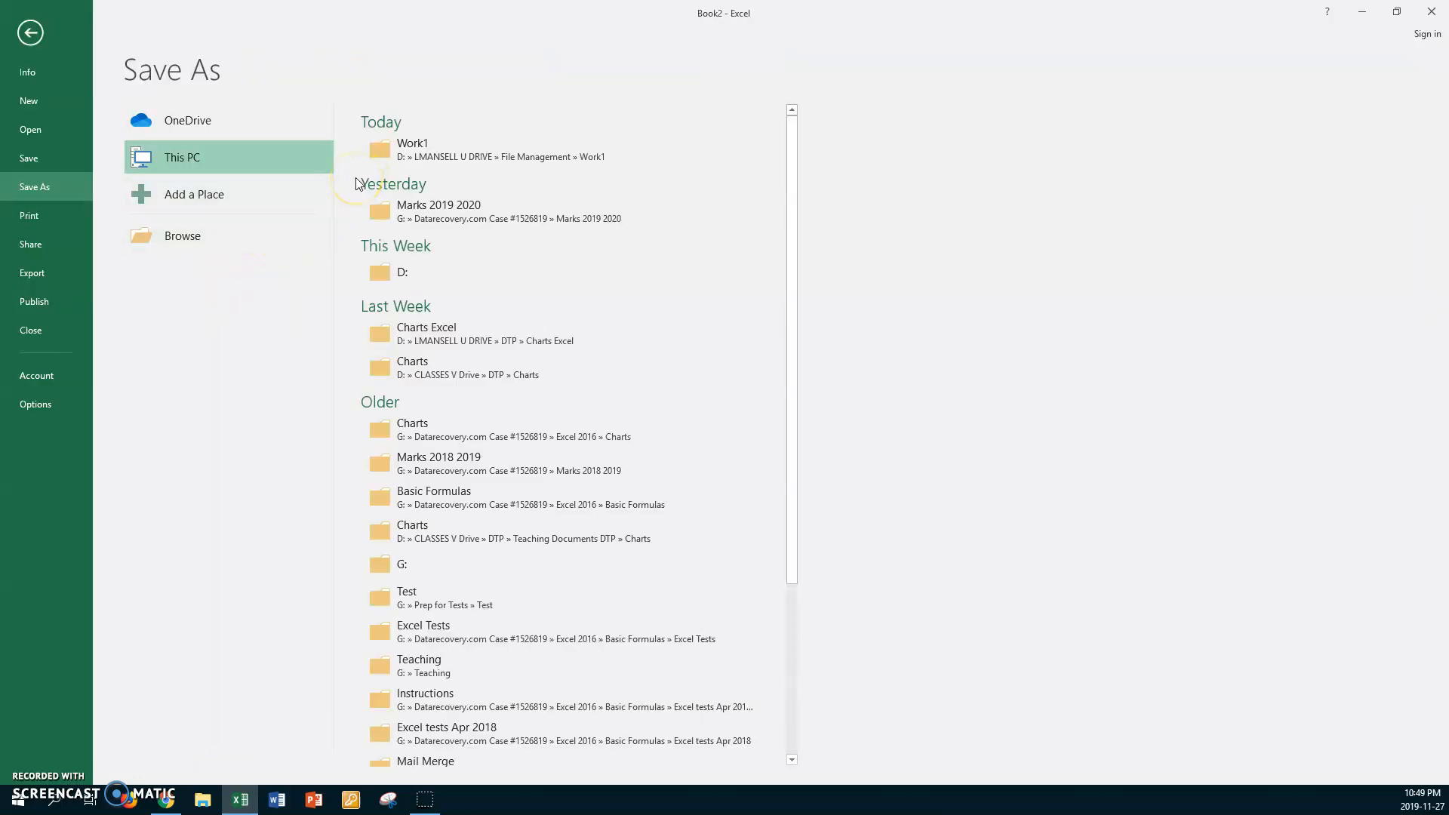
pyautogui.click(393, 159)
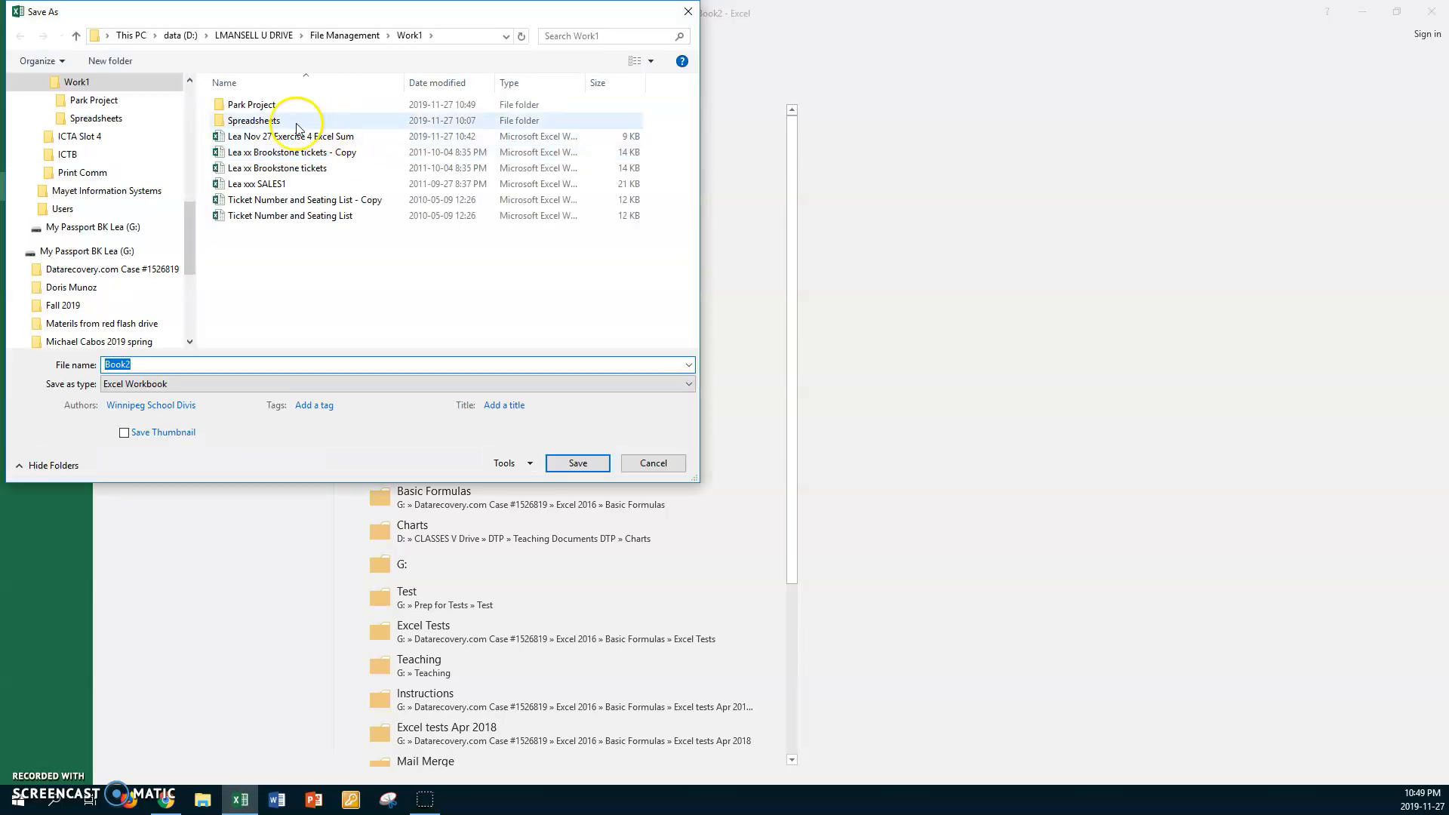
pyautogui.doubleClick(219, 119)
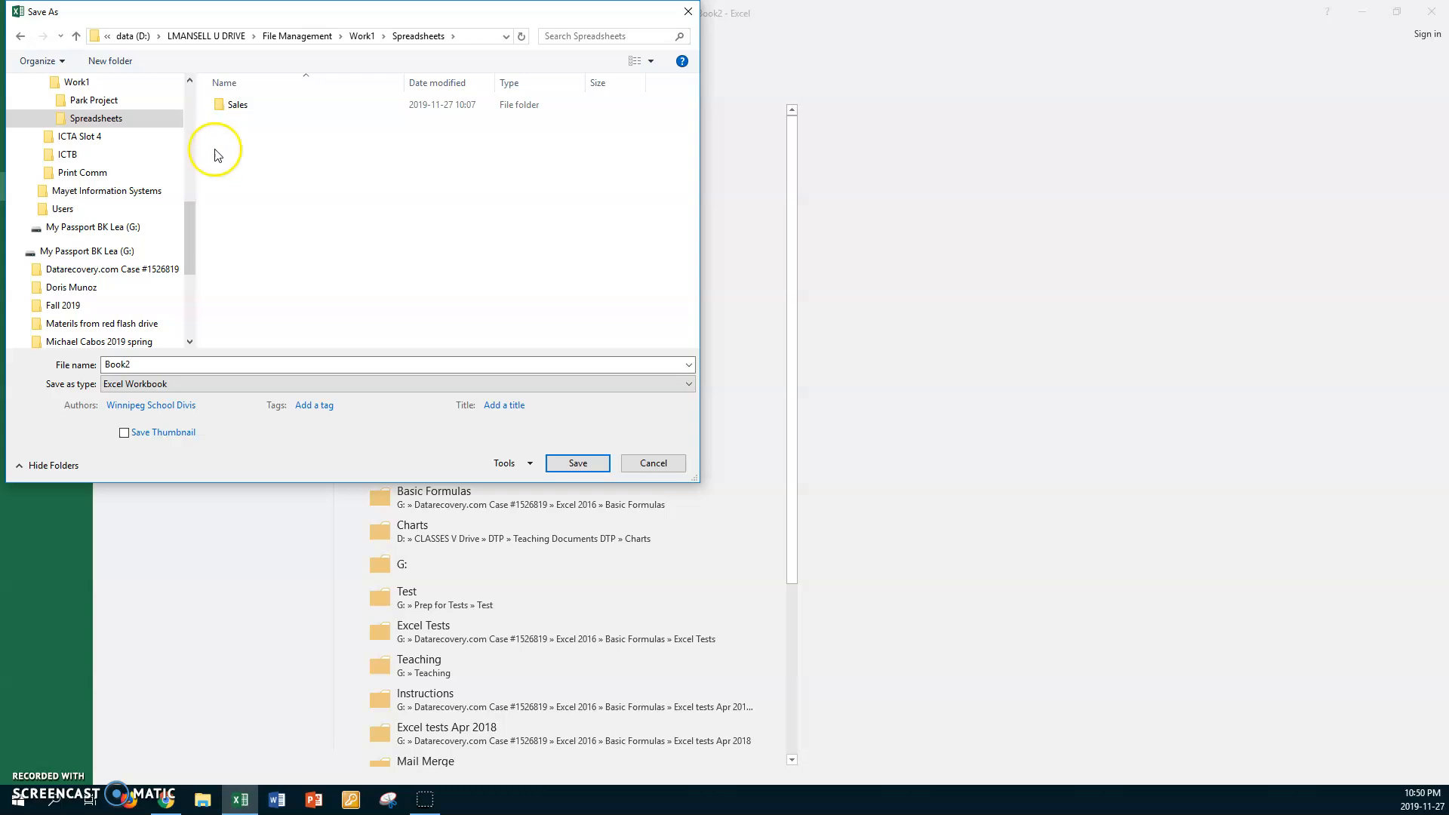
pyautogui.doubleClick(165, 363)
pyautogui.write('Lea Nov ')
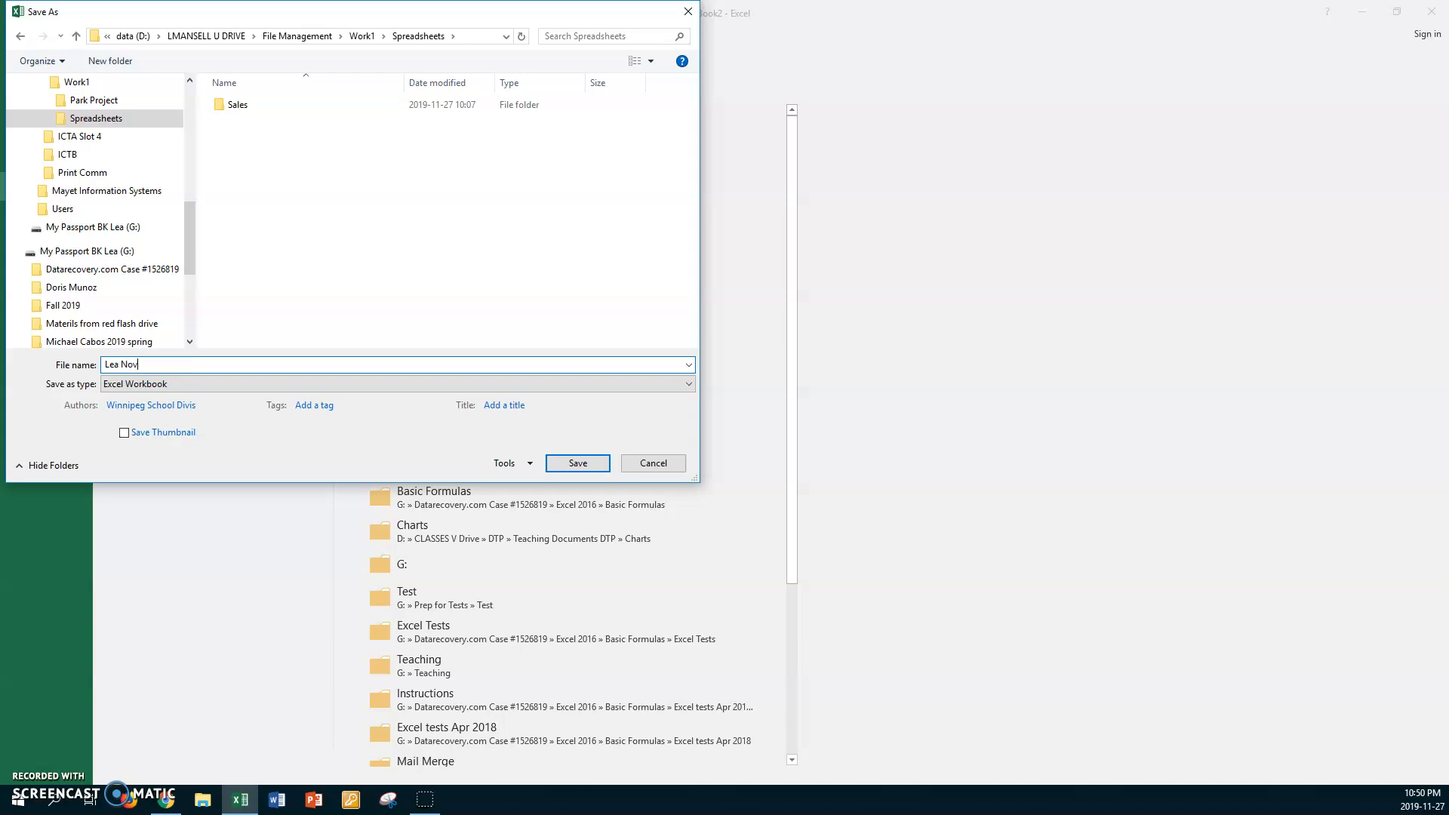
pyautogui.write('2')
pyautogui.write('Exercise 8 Excel Sum2')
pyautogui.click(577, 463)
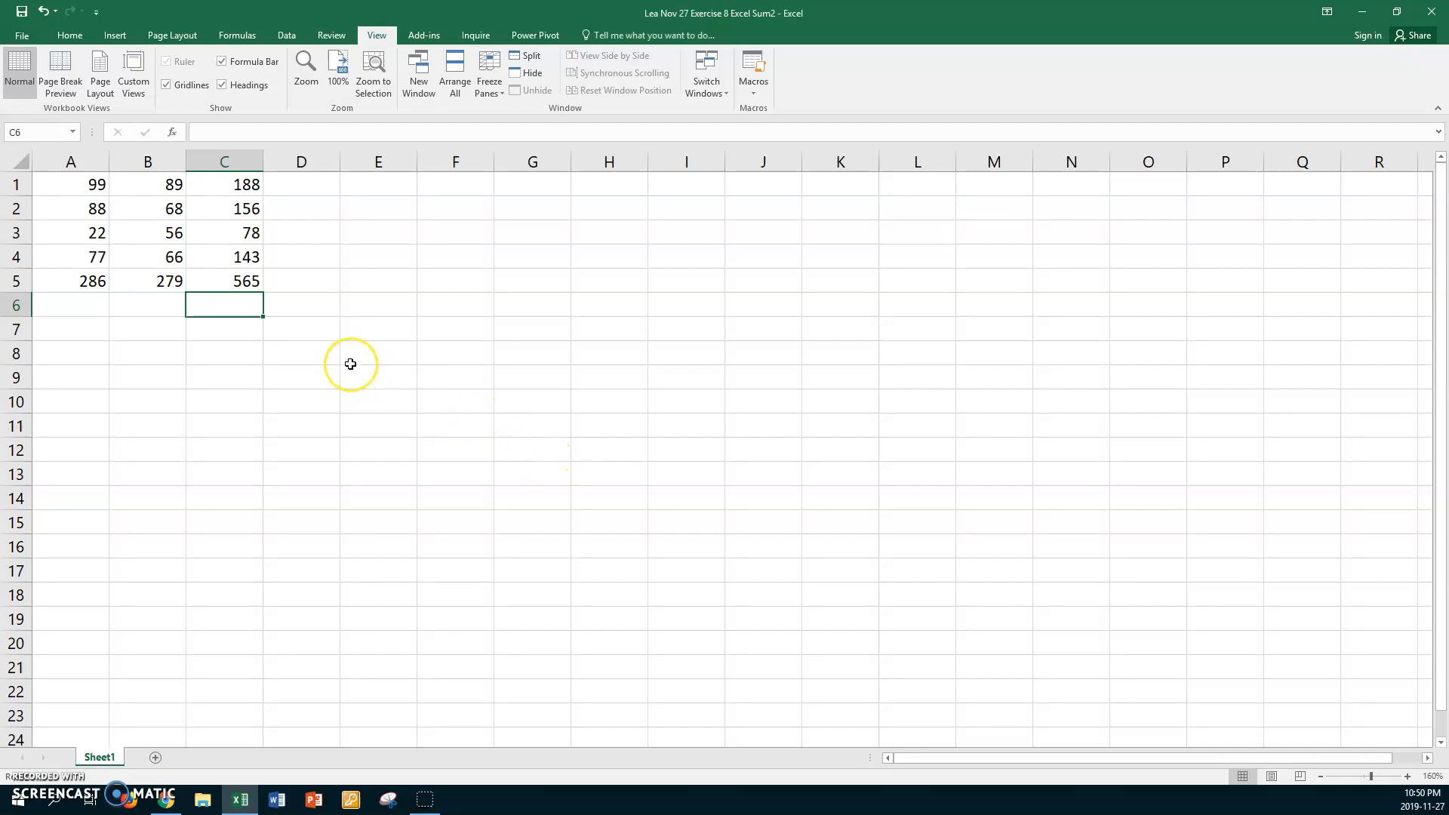
# Close the Exercise 8 workbook
pyautogui.click(350, 364)
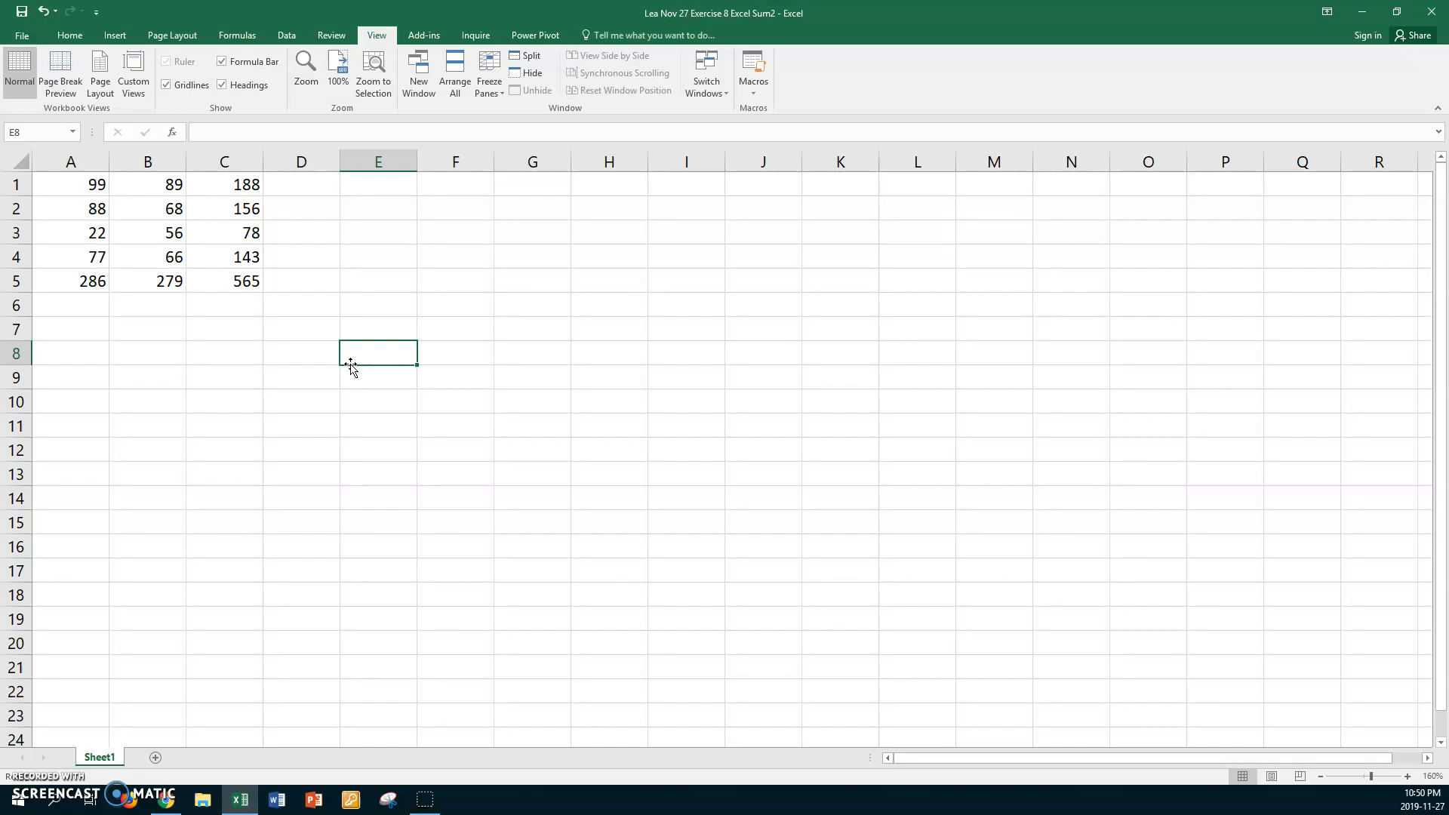
pyautogui.click(35, 43)
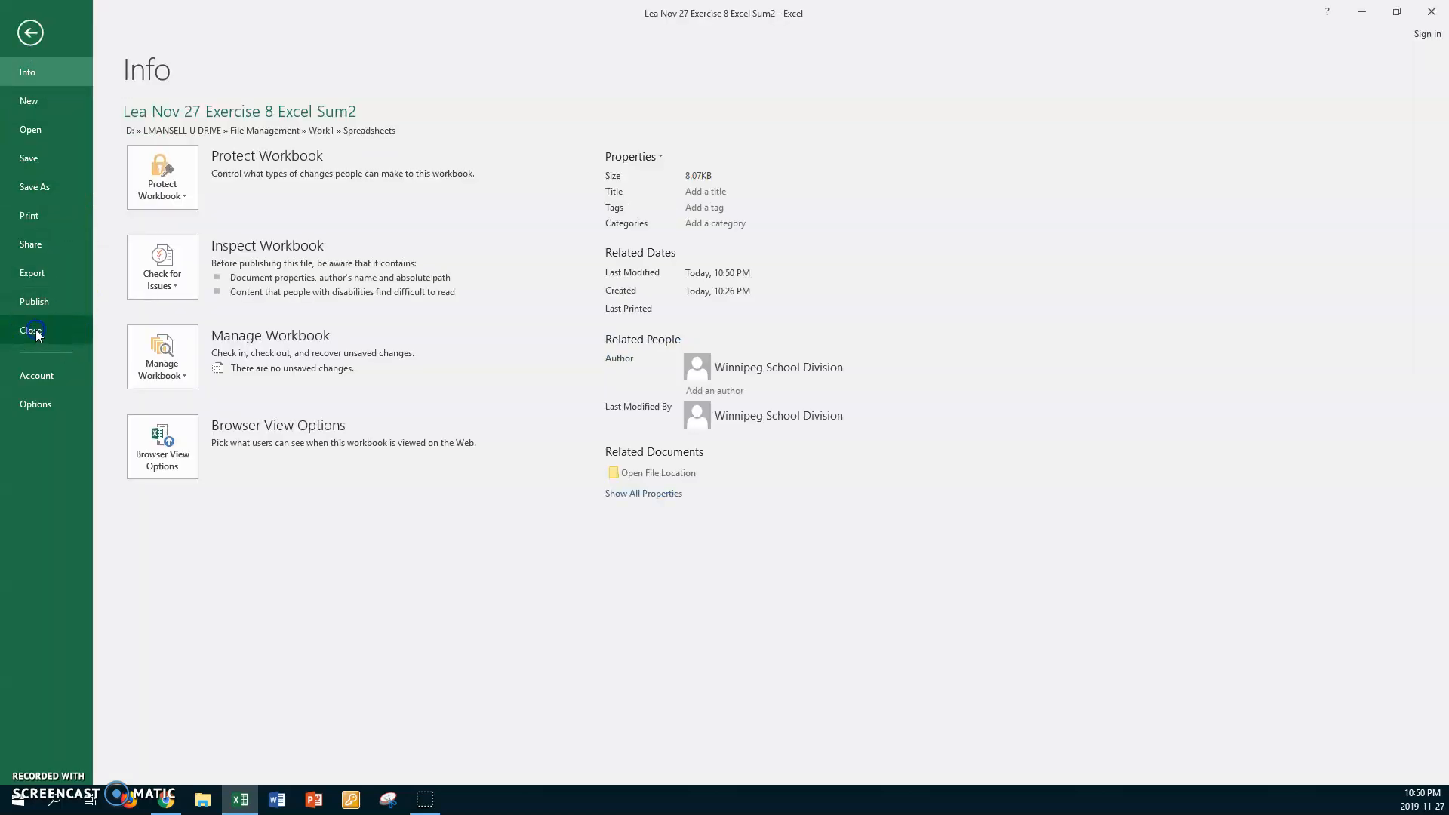
pyautogui.click(33, 331)
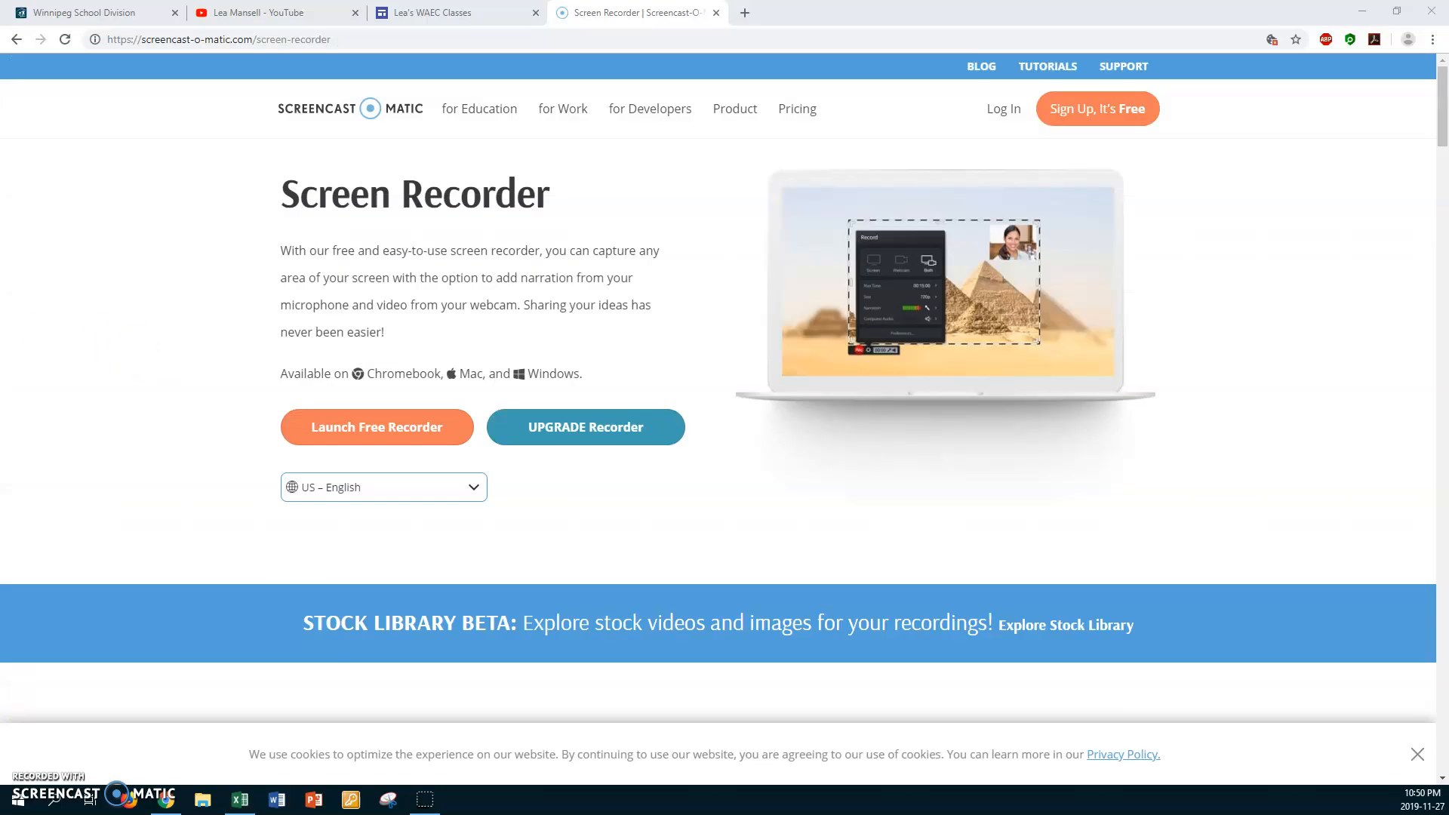
# Switch to File Explorer and open the File Management folder inside the personal U DRIVE folder on the D: data drive
pyautogui.click(206, 802)
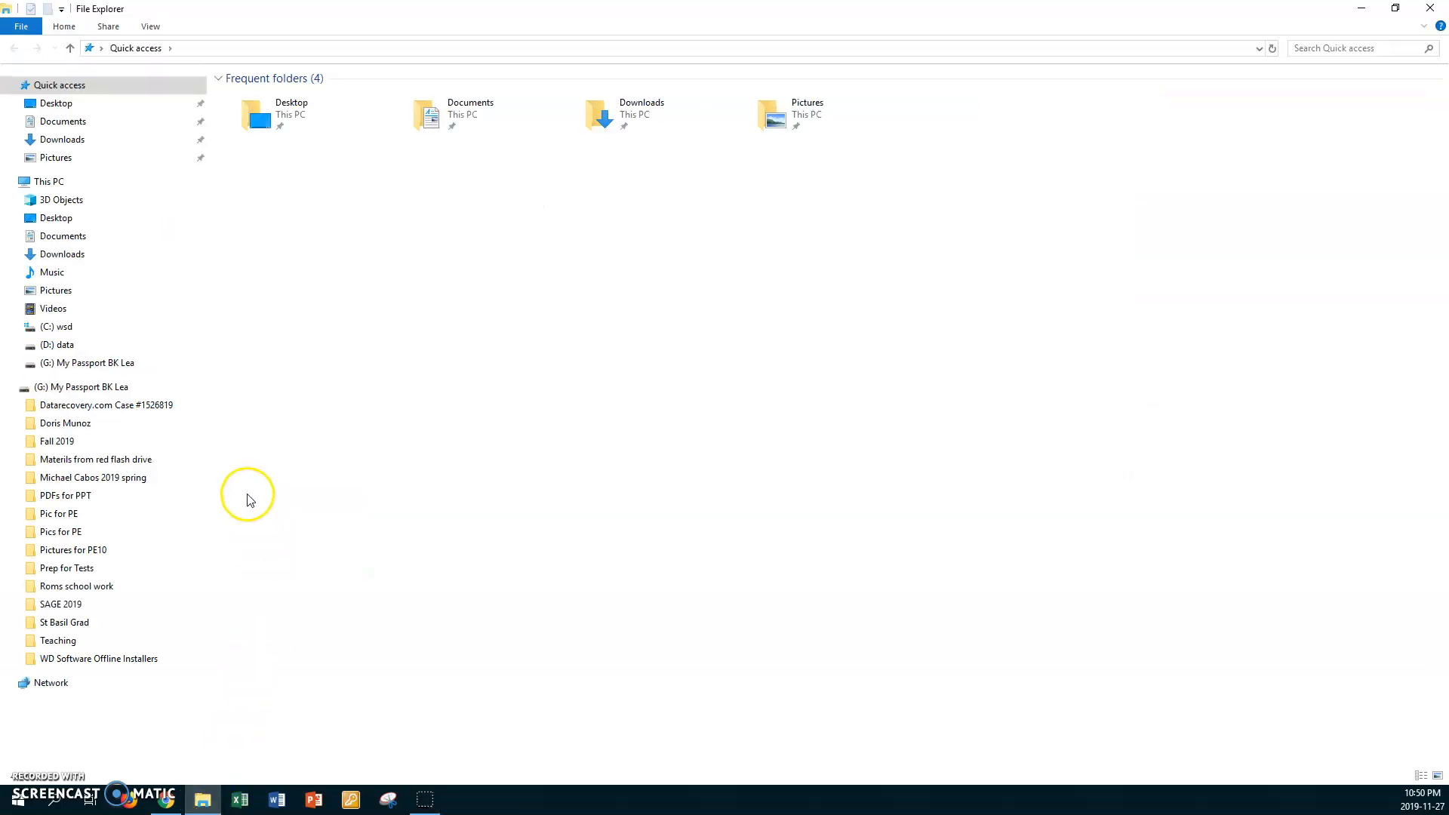
pyautogui.click(75, 345)
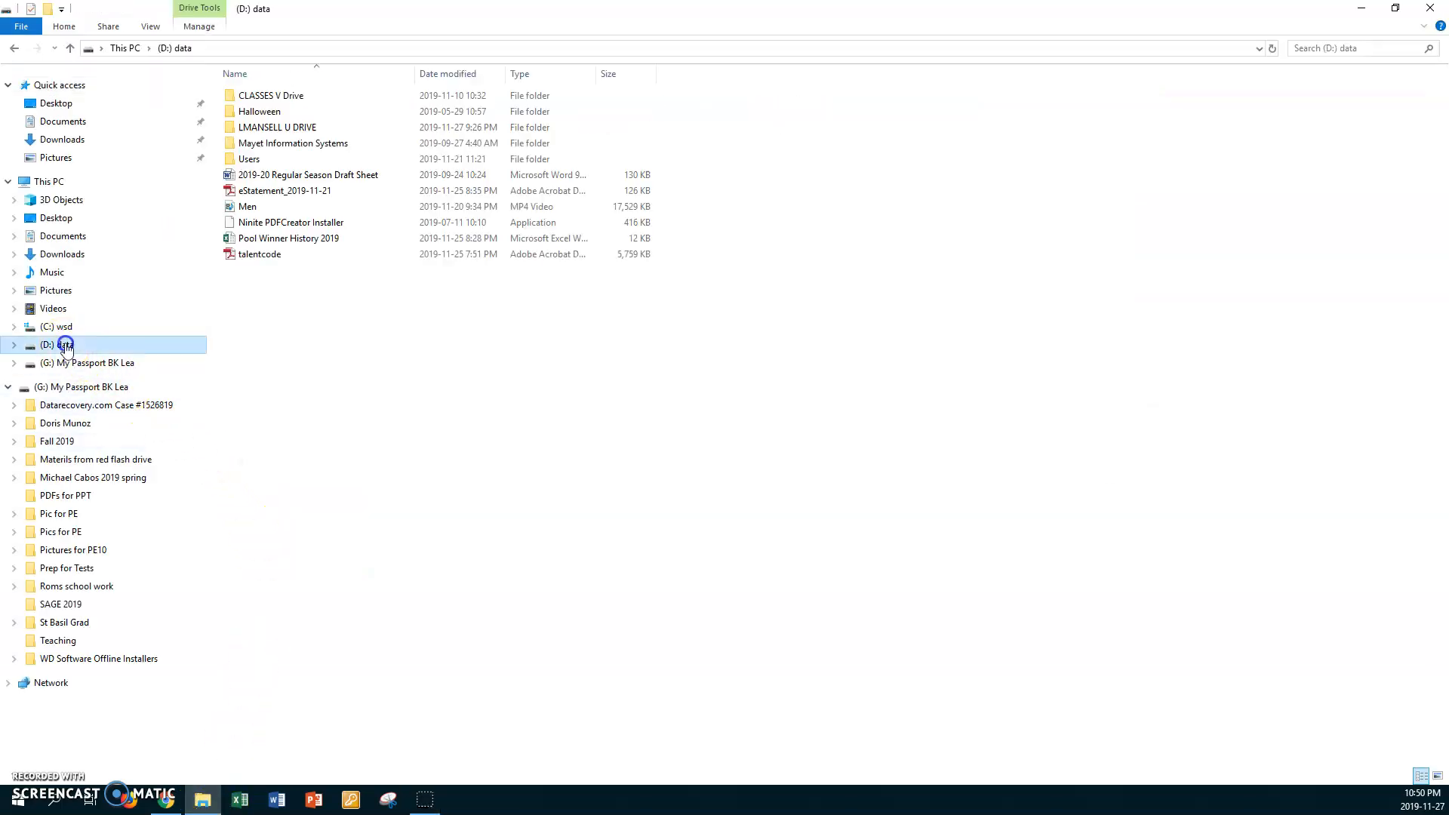
pyautogui.doubleClick(229, 128)
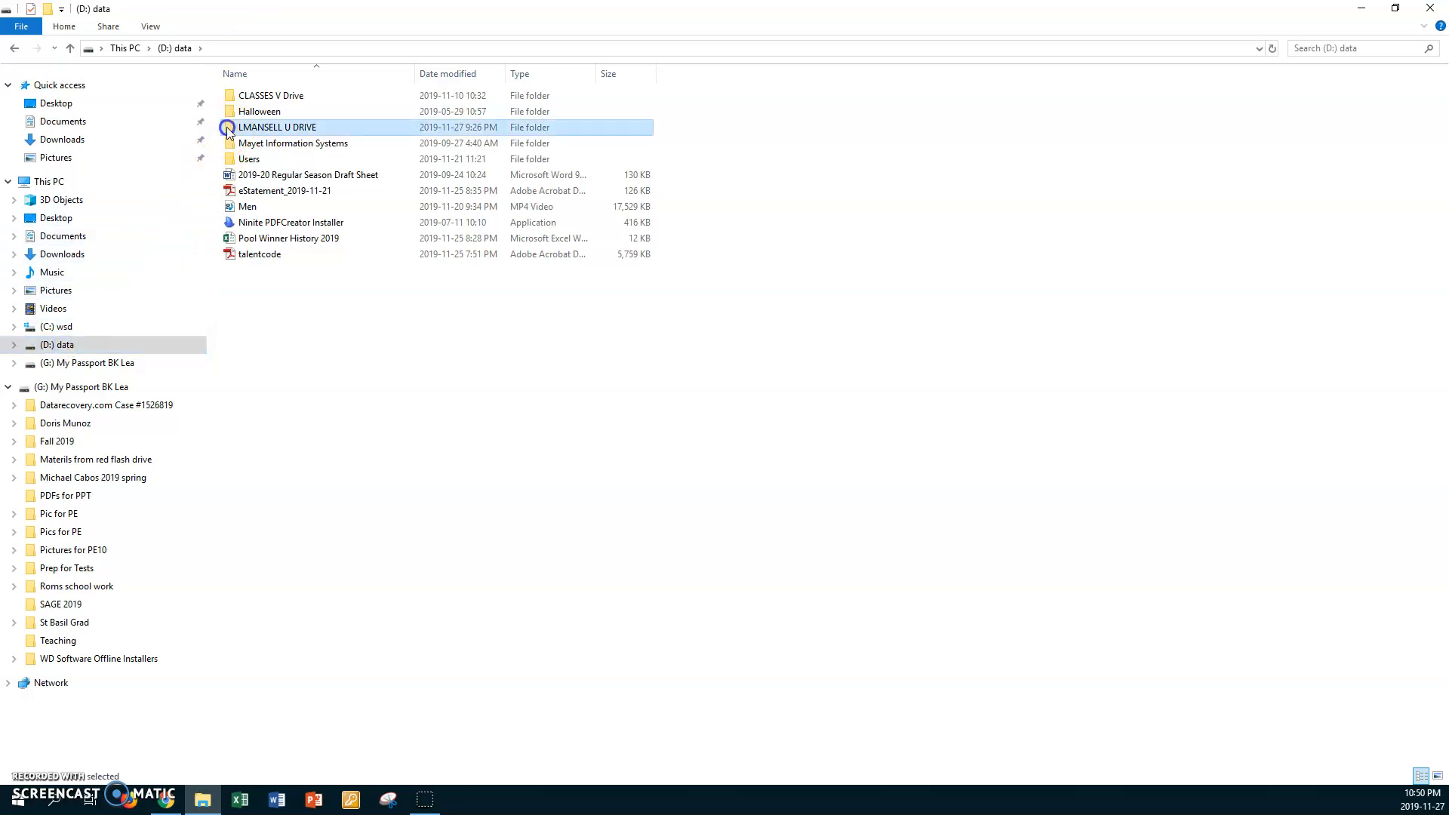
pyautogui.doubleClick(229, 128)
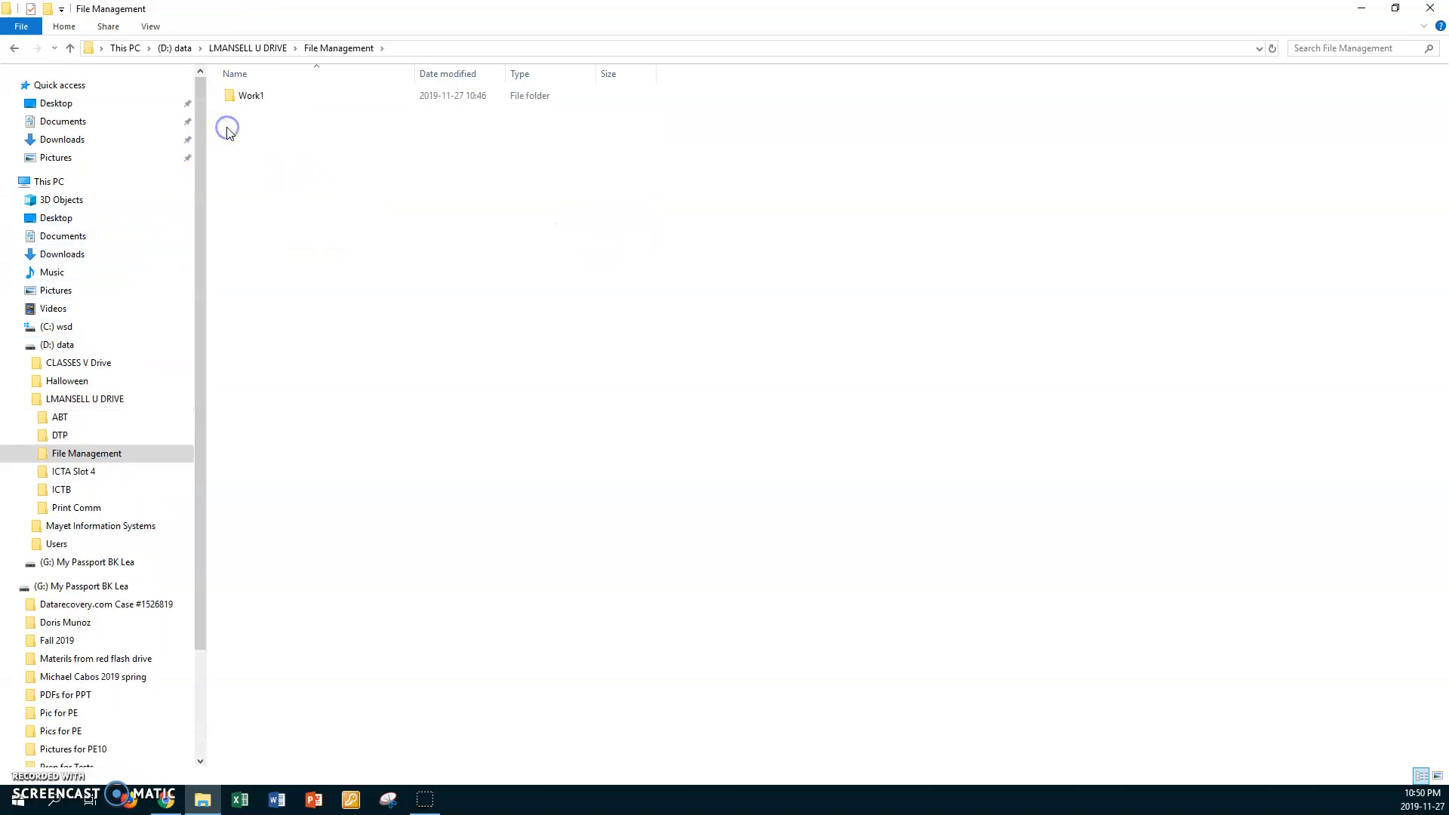